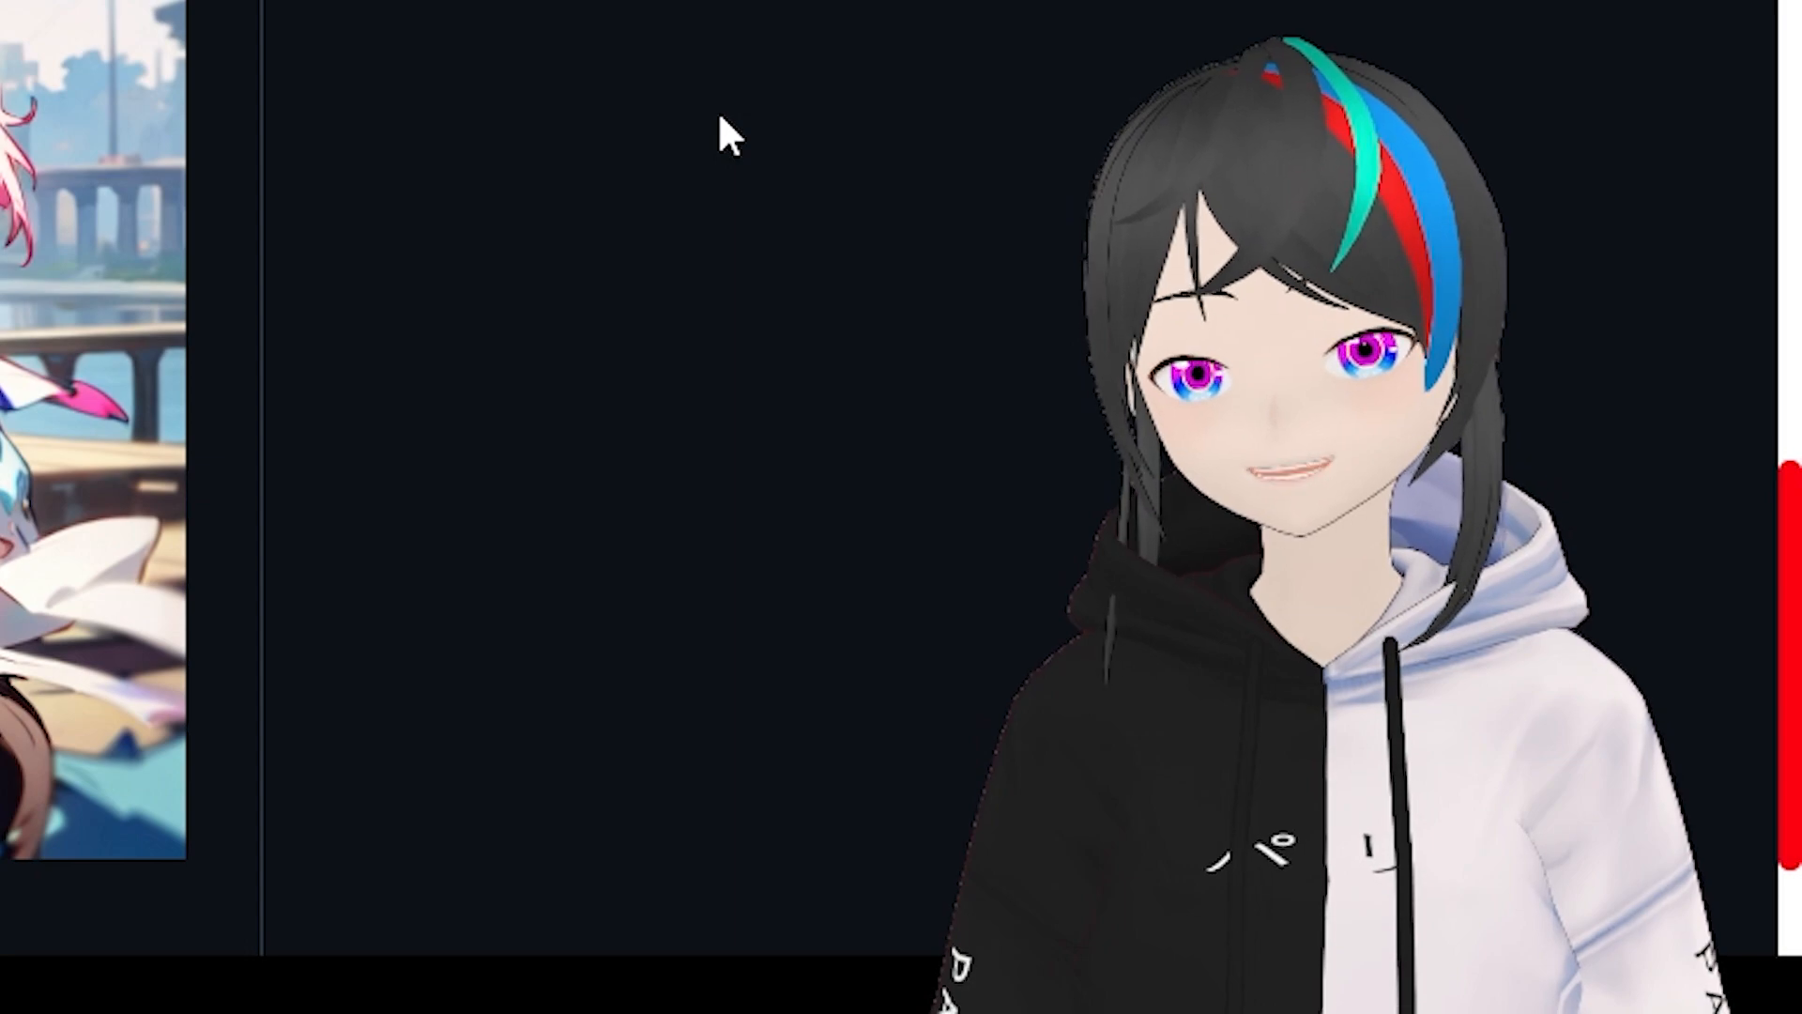
- Look through the example images in the adetailer README and select the repository's web address
scroll(719, 119, down, 5)
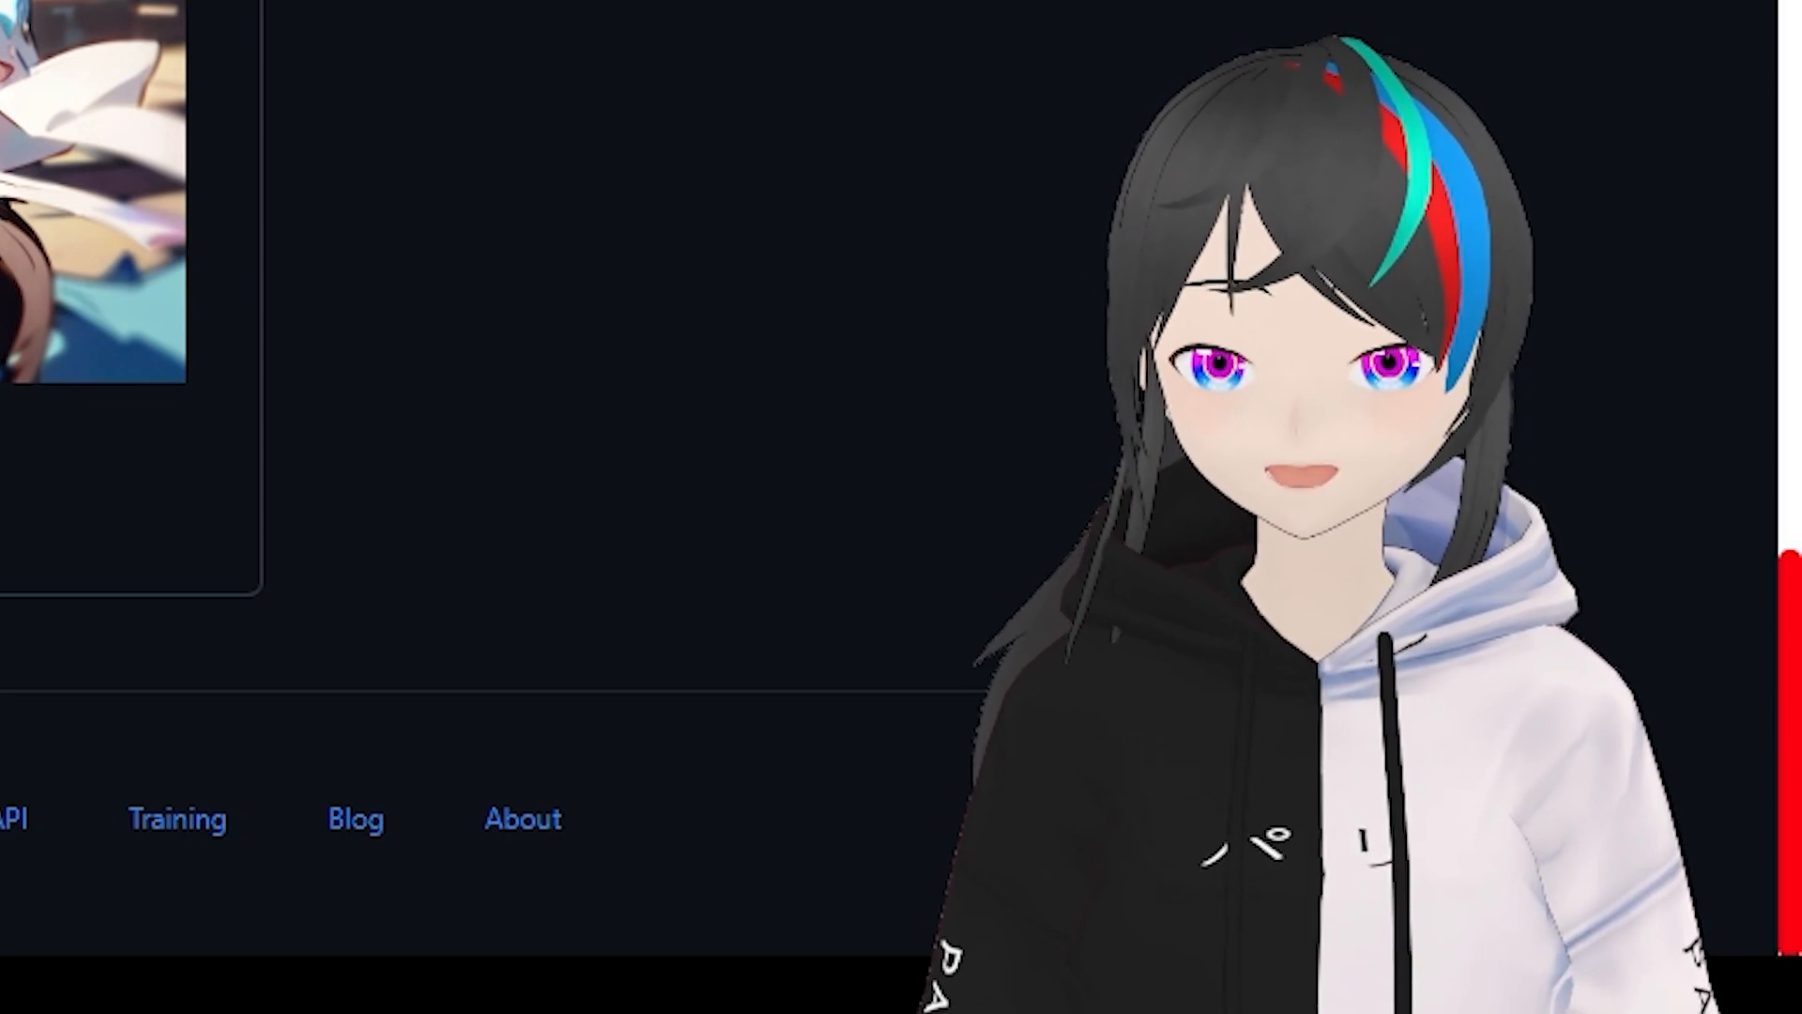
scroll(721, 122, up, 3)
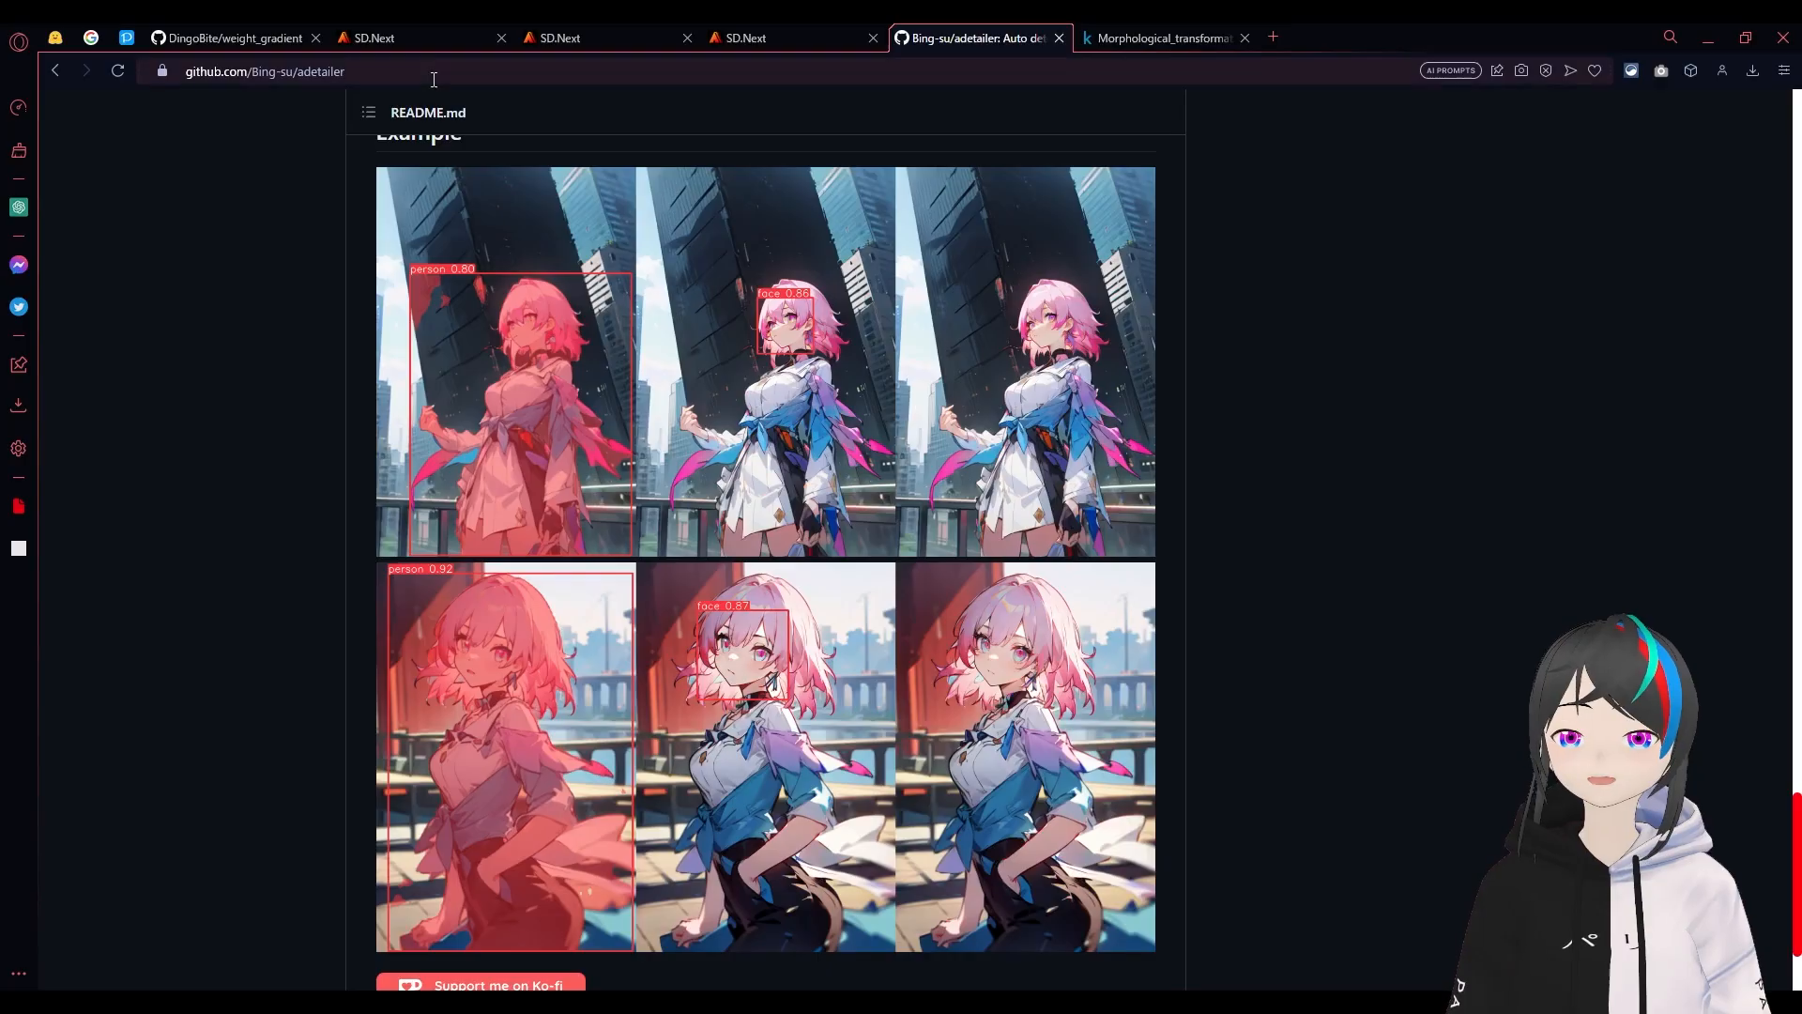
click(434, 79)
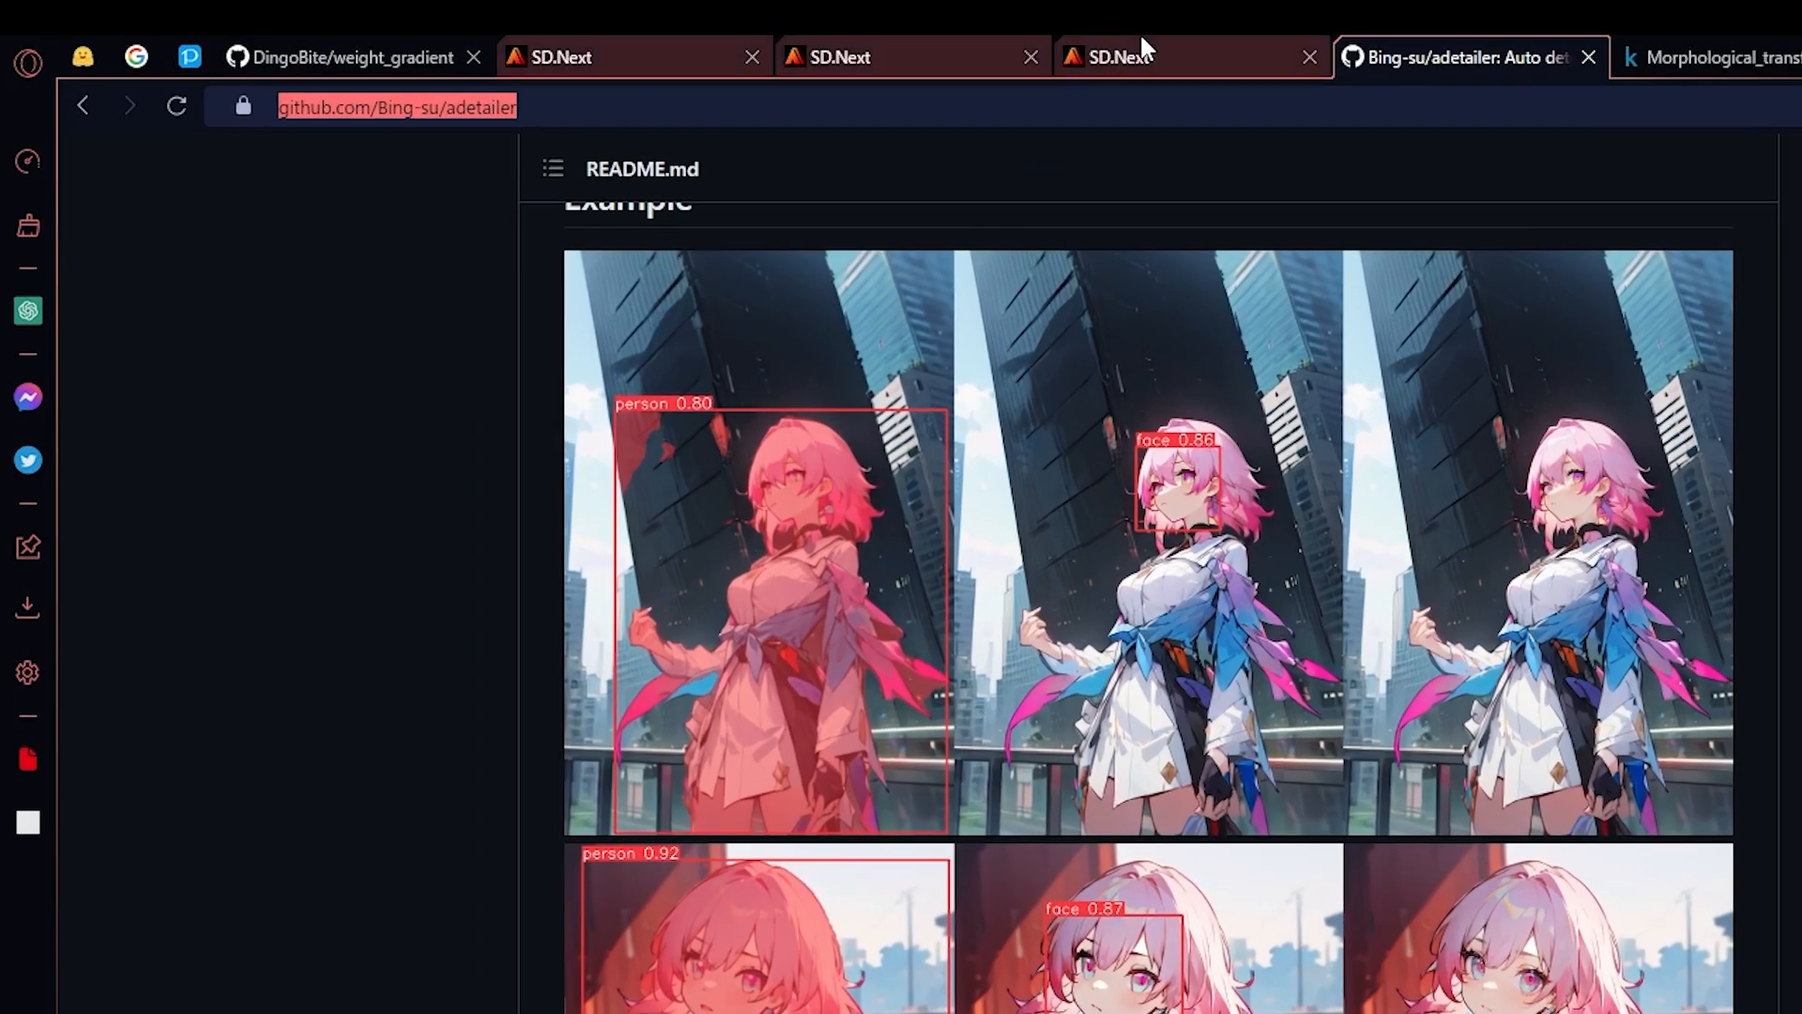
click(1157, 39)
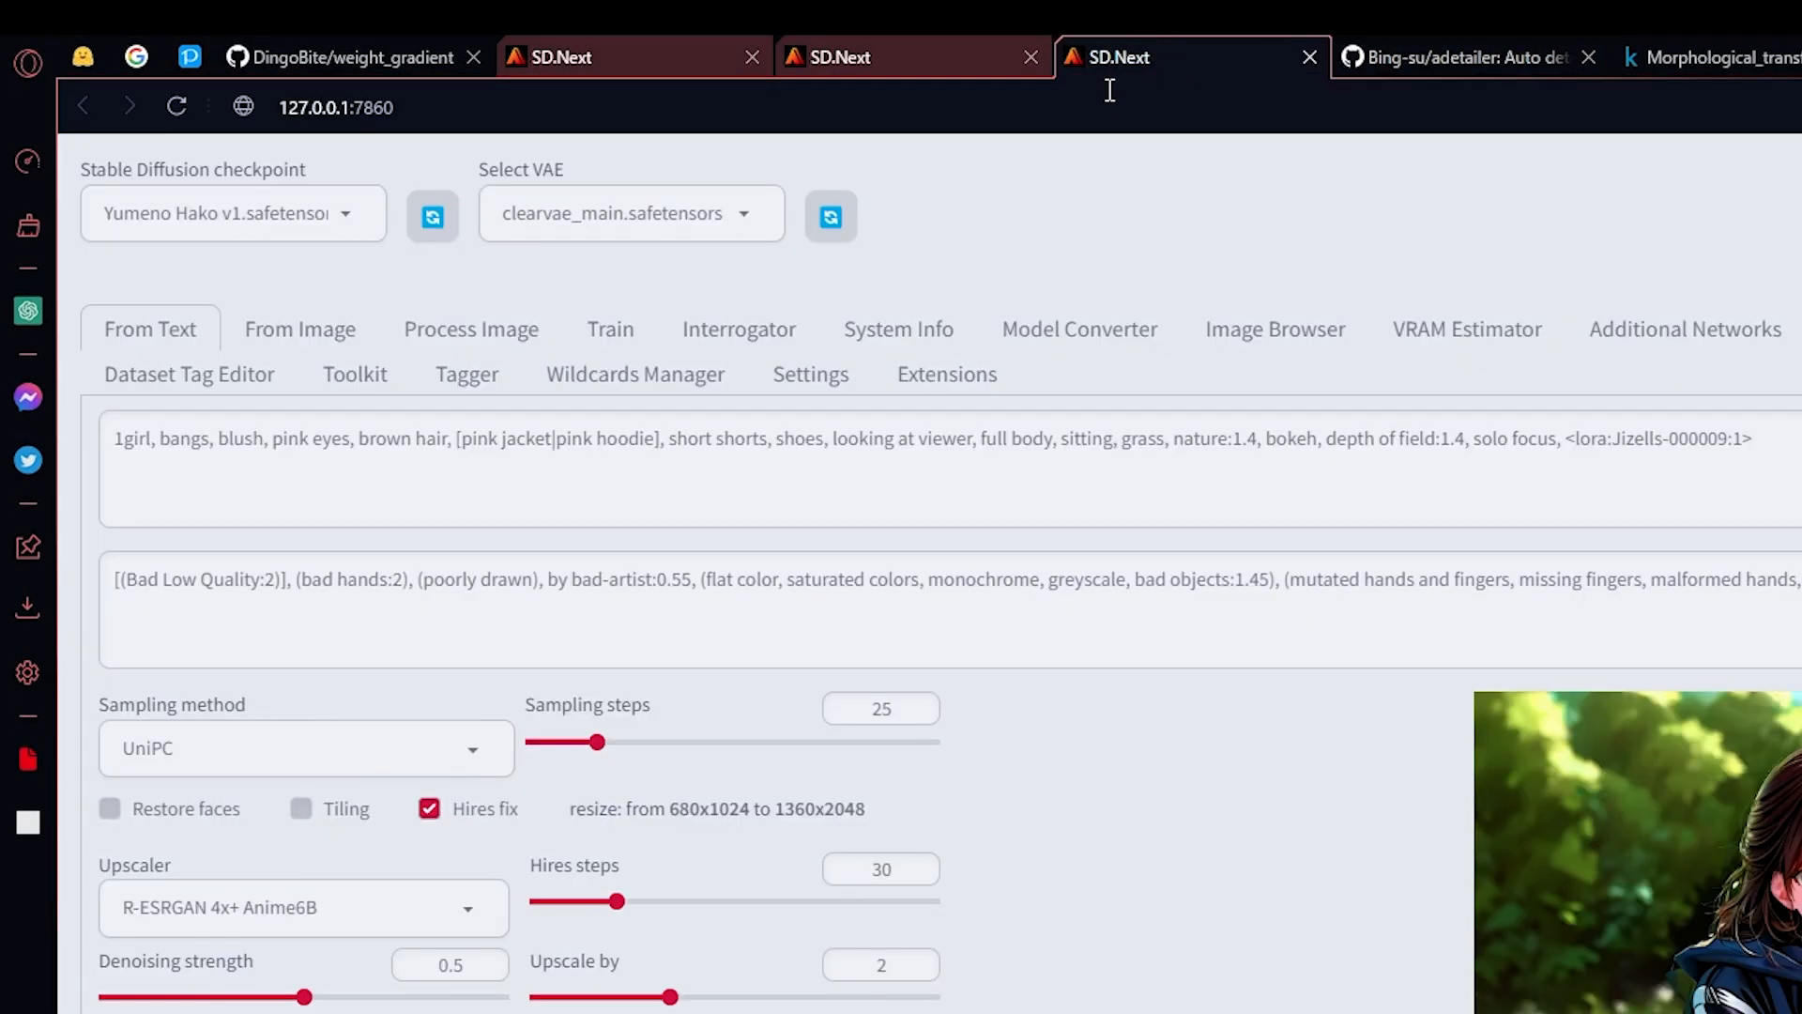
click(955, 389)
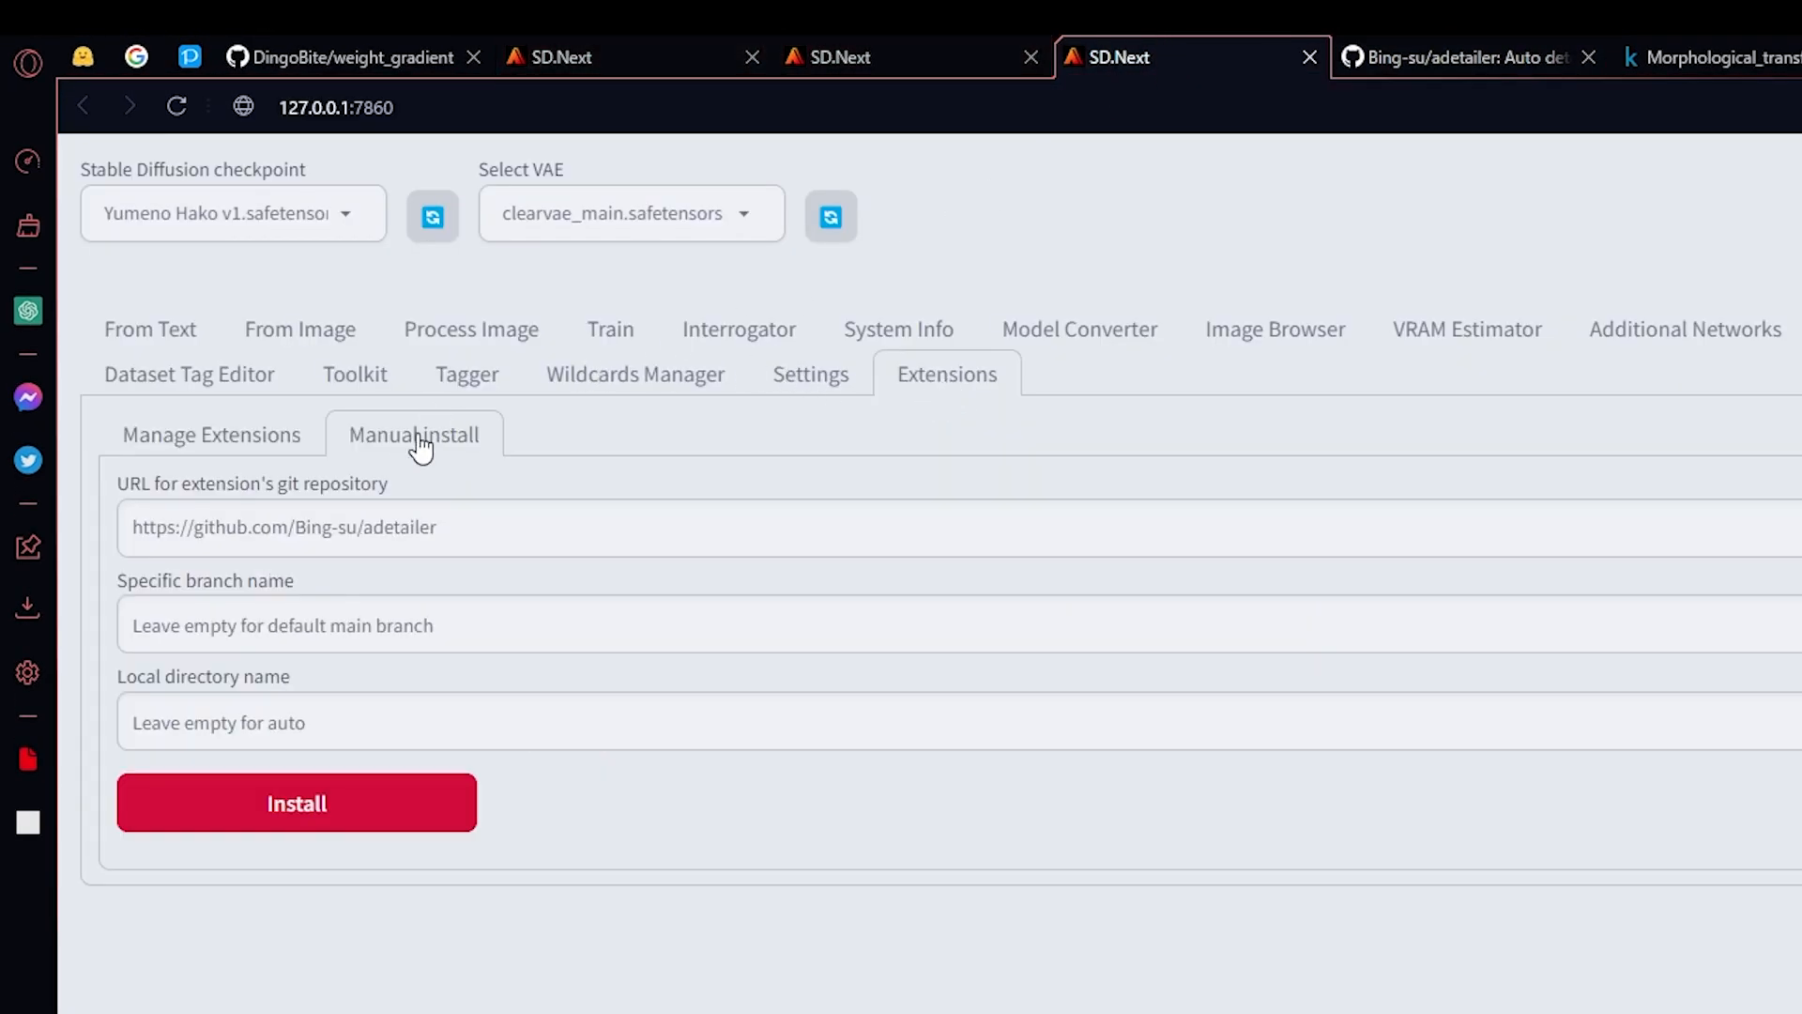
click(461, 531)
key(ctrl+a)
click(483, 503)
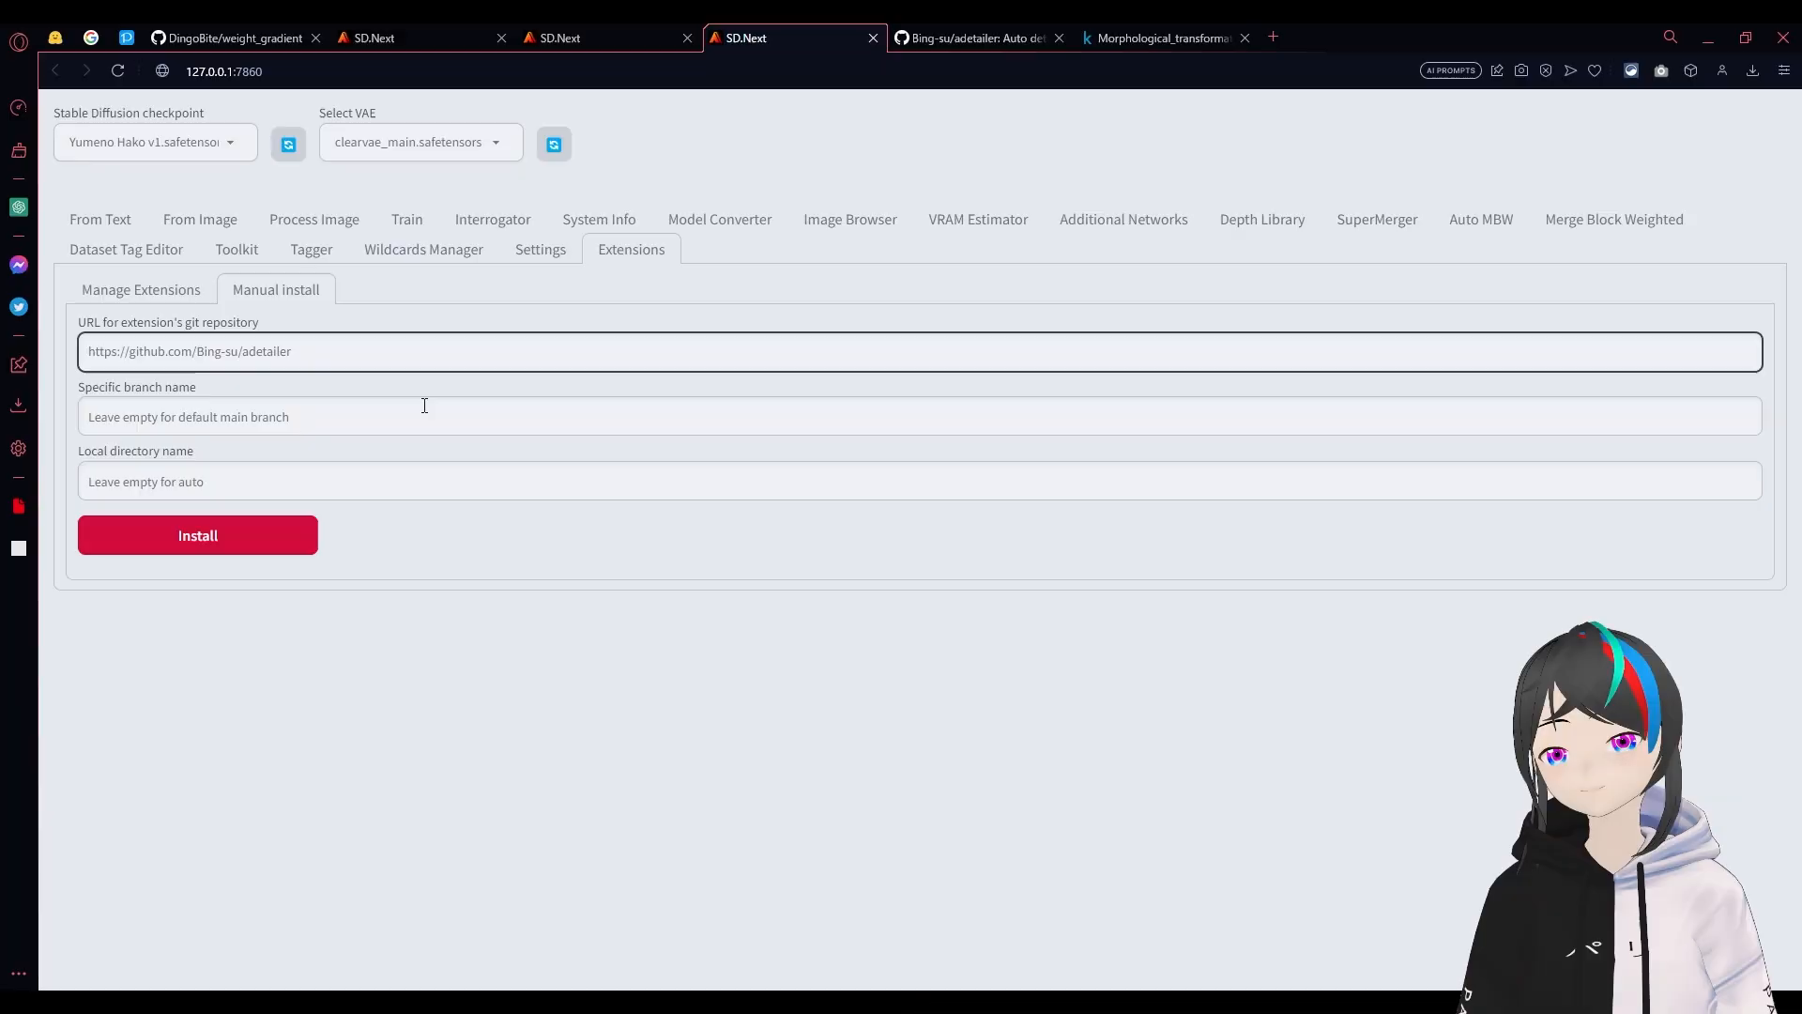
key(ctrl+Tab)
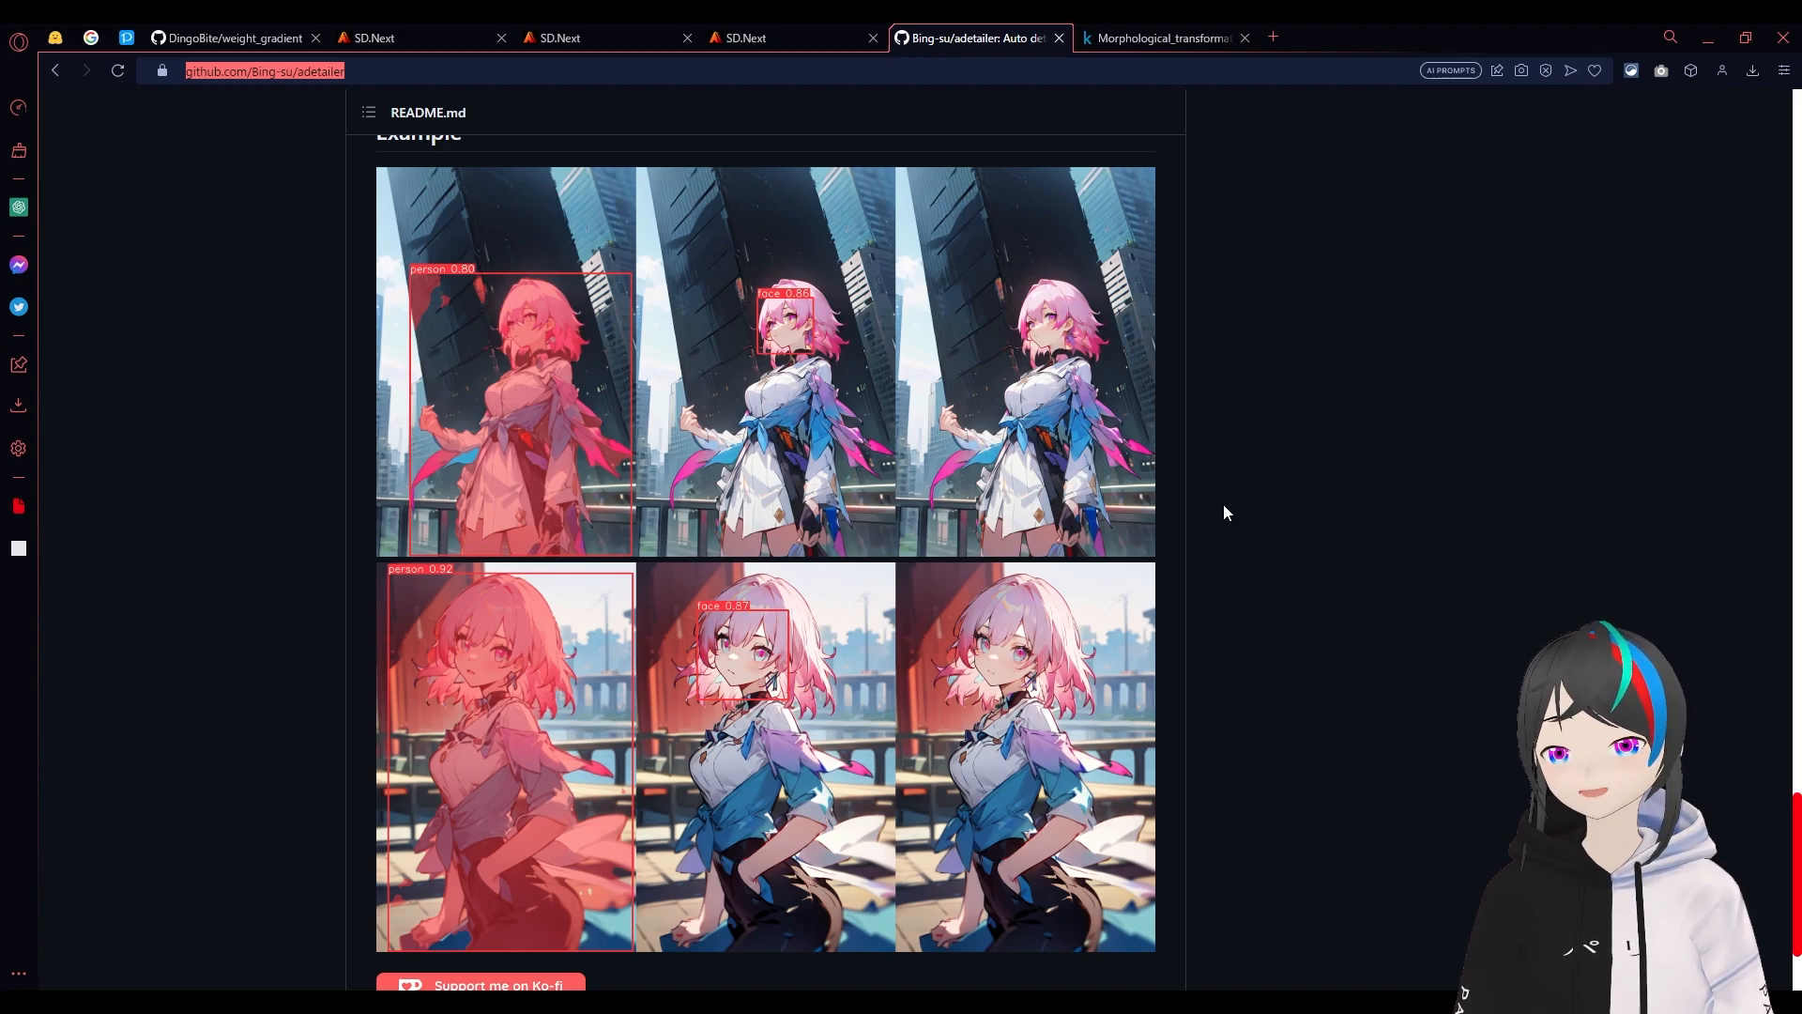
- Return to SD.Next, expand the After Detailer section of the From Text page, and enable ADetailer
click(801, 28)
click(114, 222)
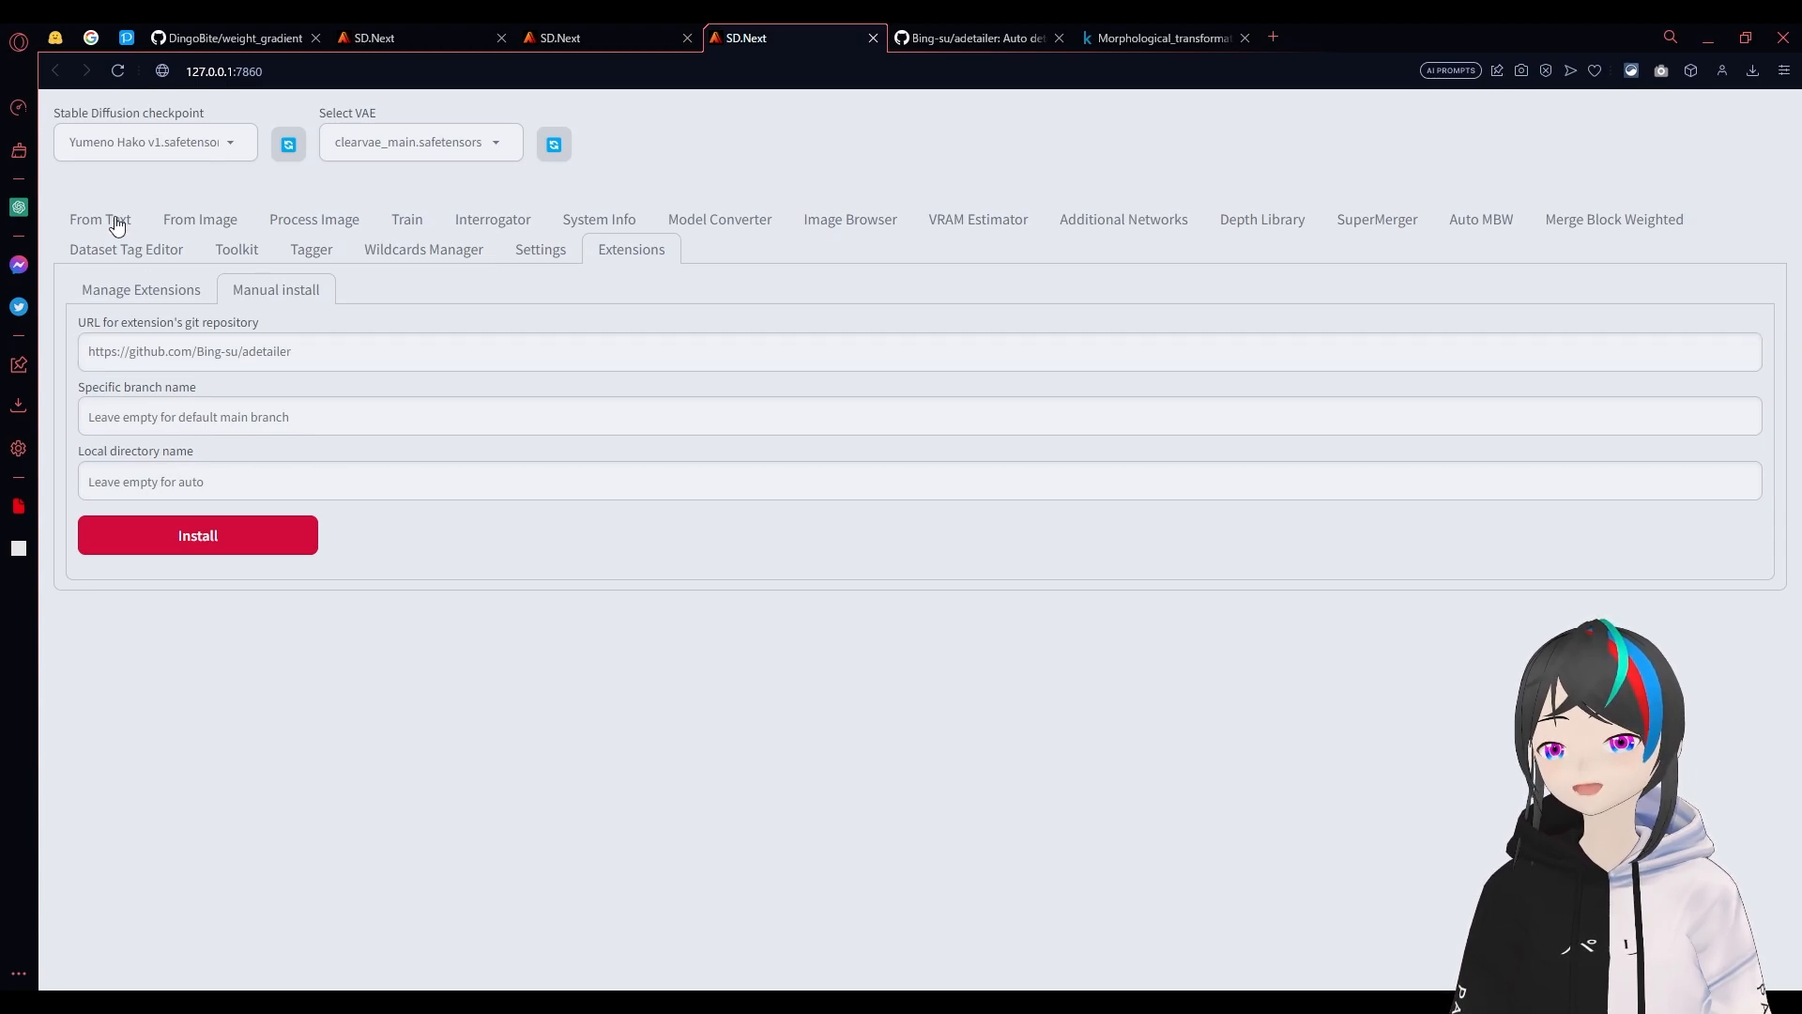
scroll(332, 561, down, 8)
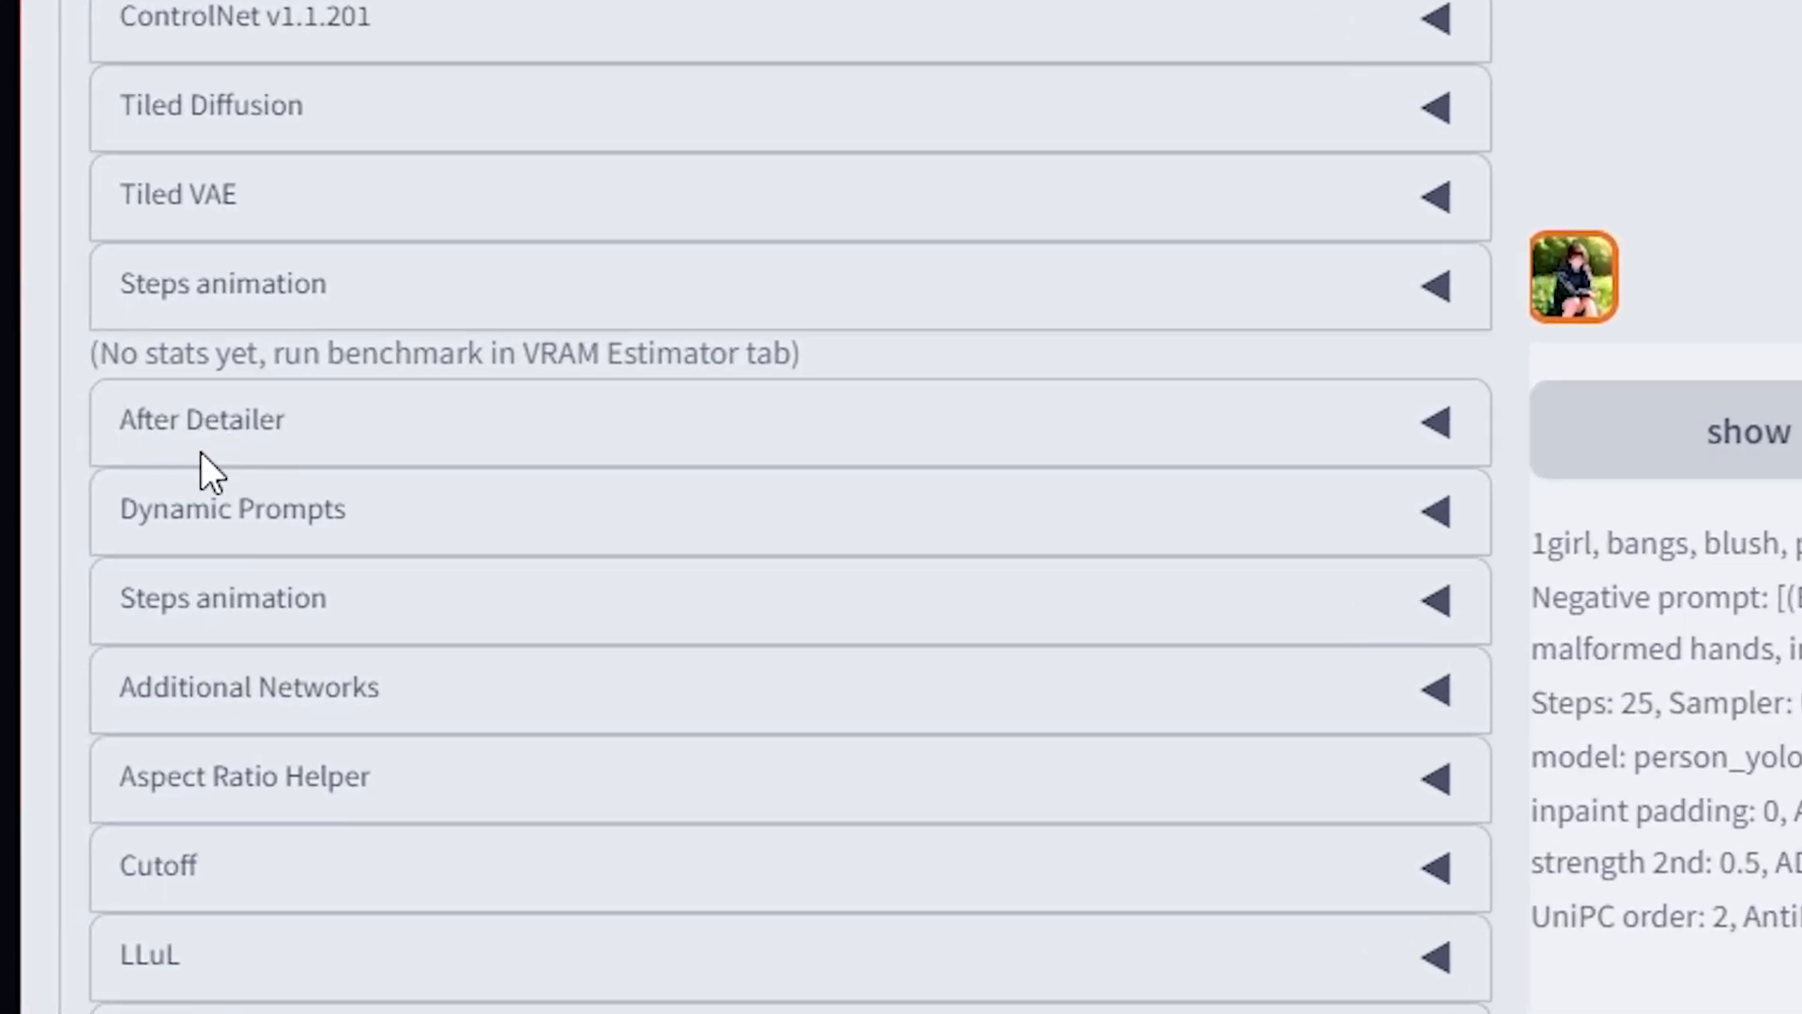
click(146, 555)
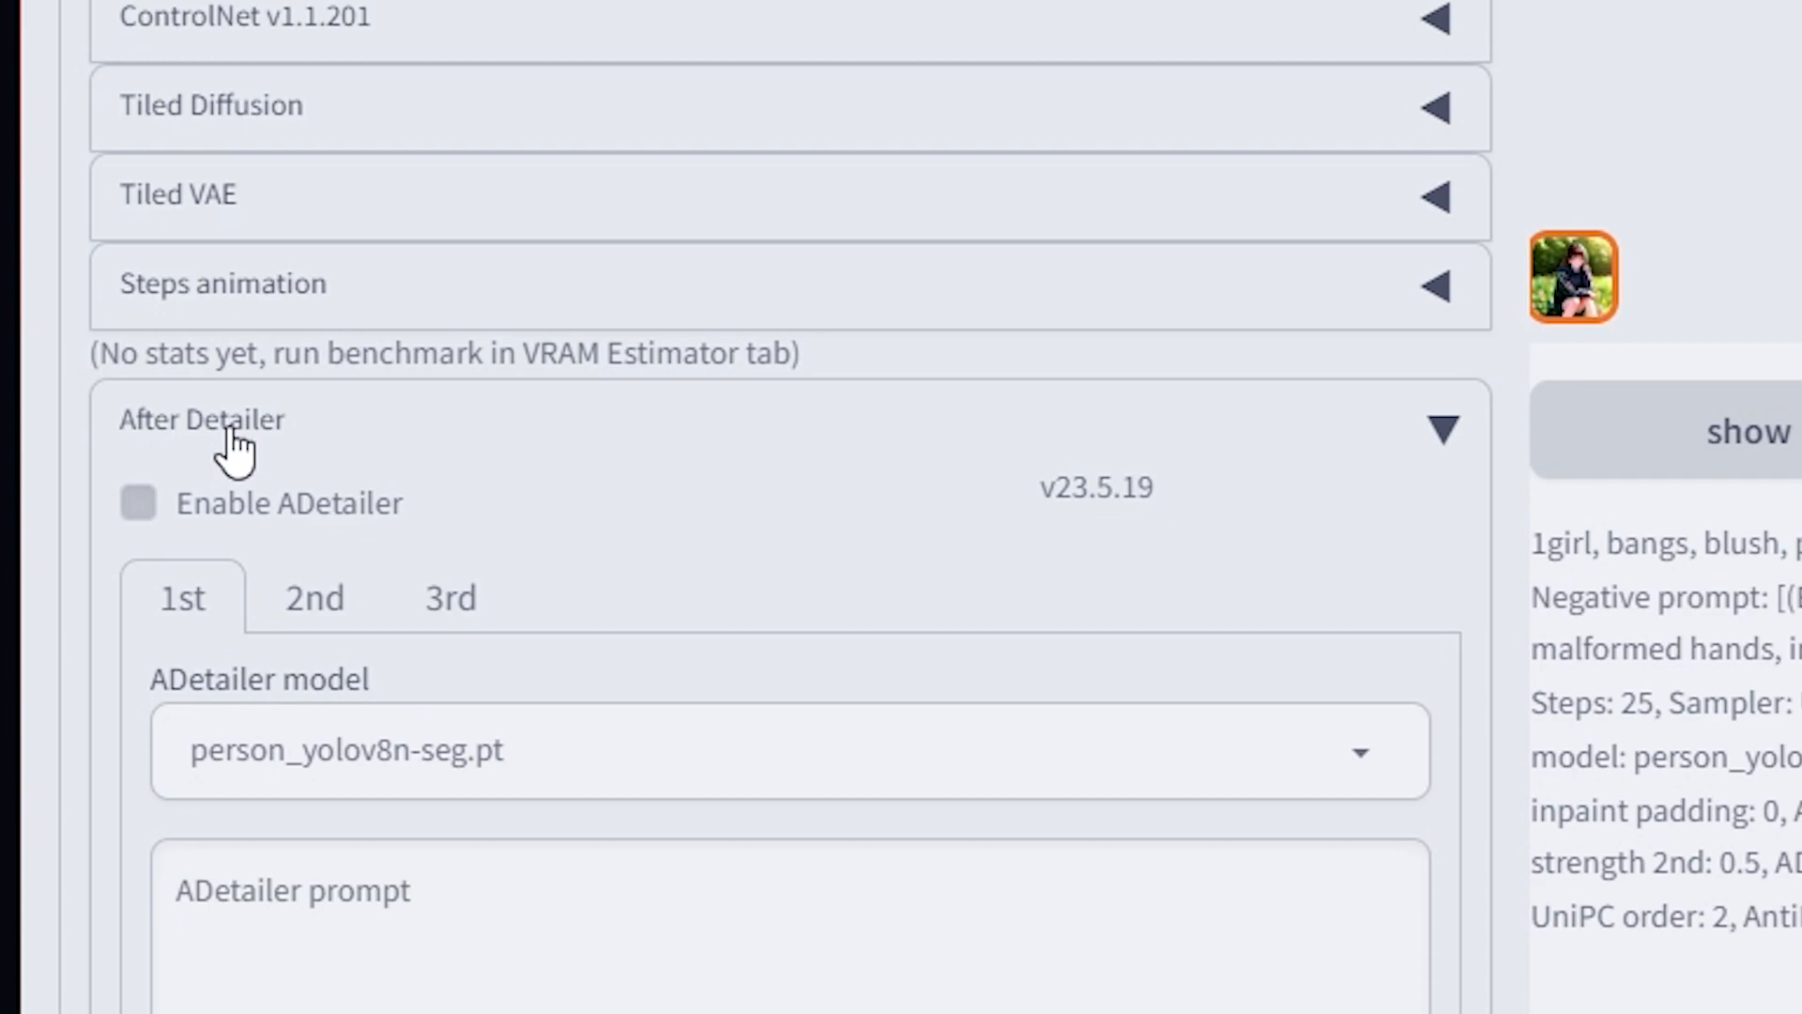
click(140, 507)
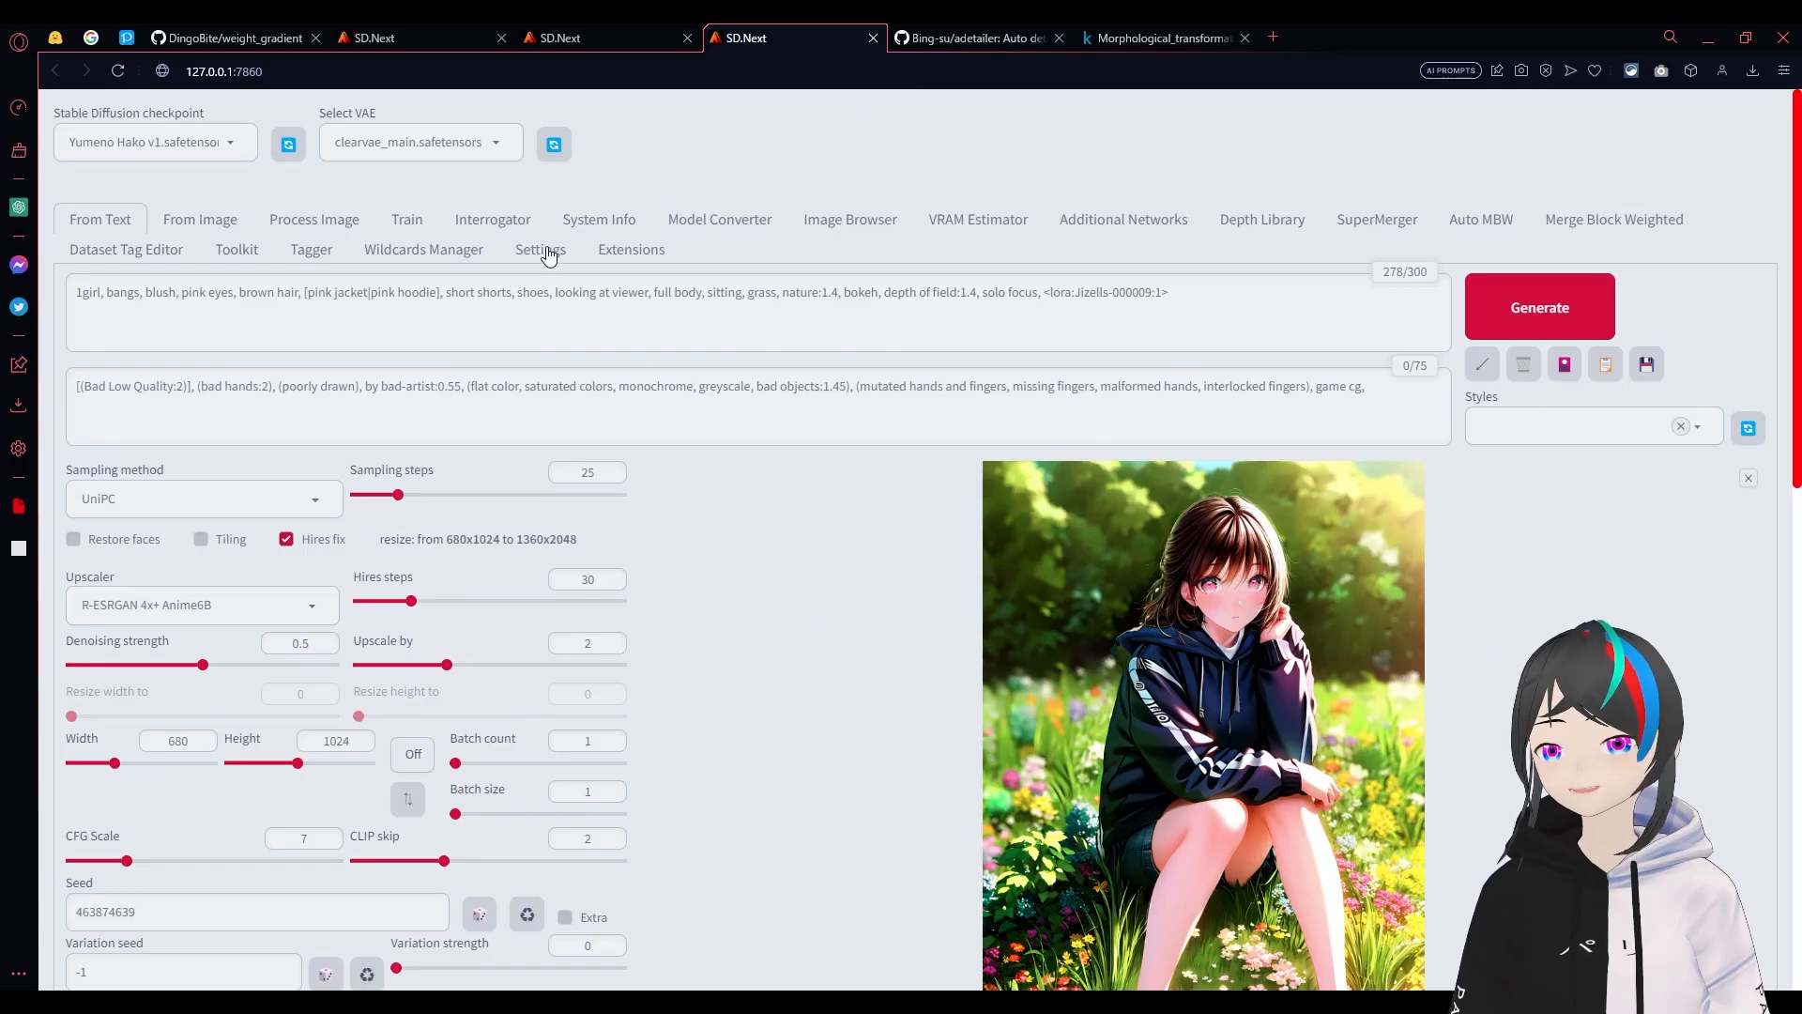
- In the ADetailer settings, turn on saving images before ADetailer and keep the maximum number of models at 3
click(549, 251)
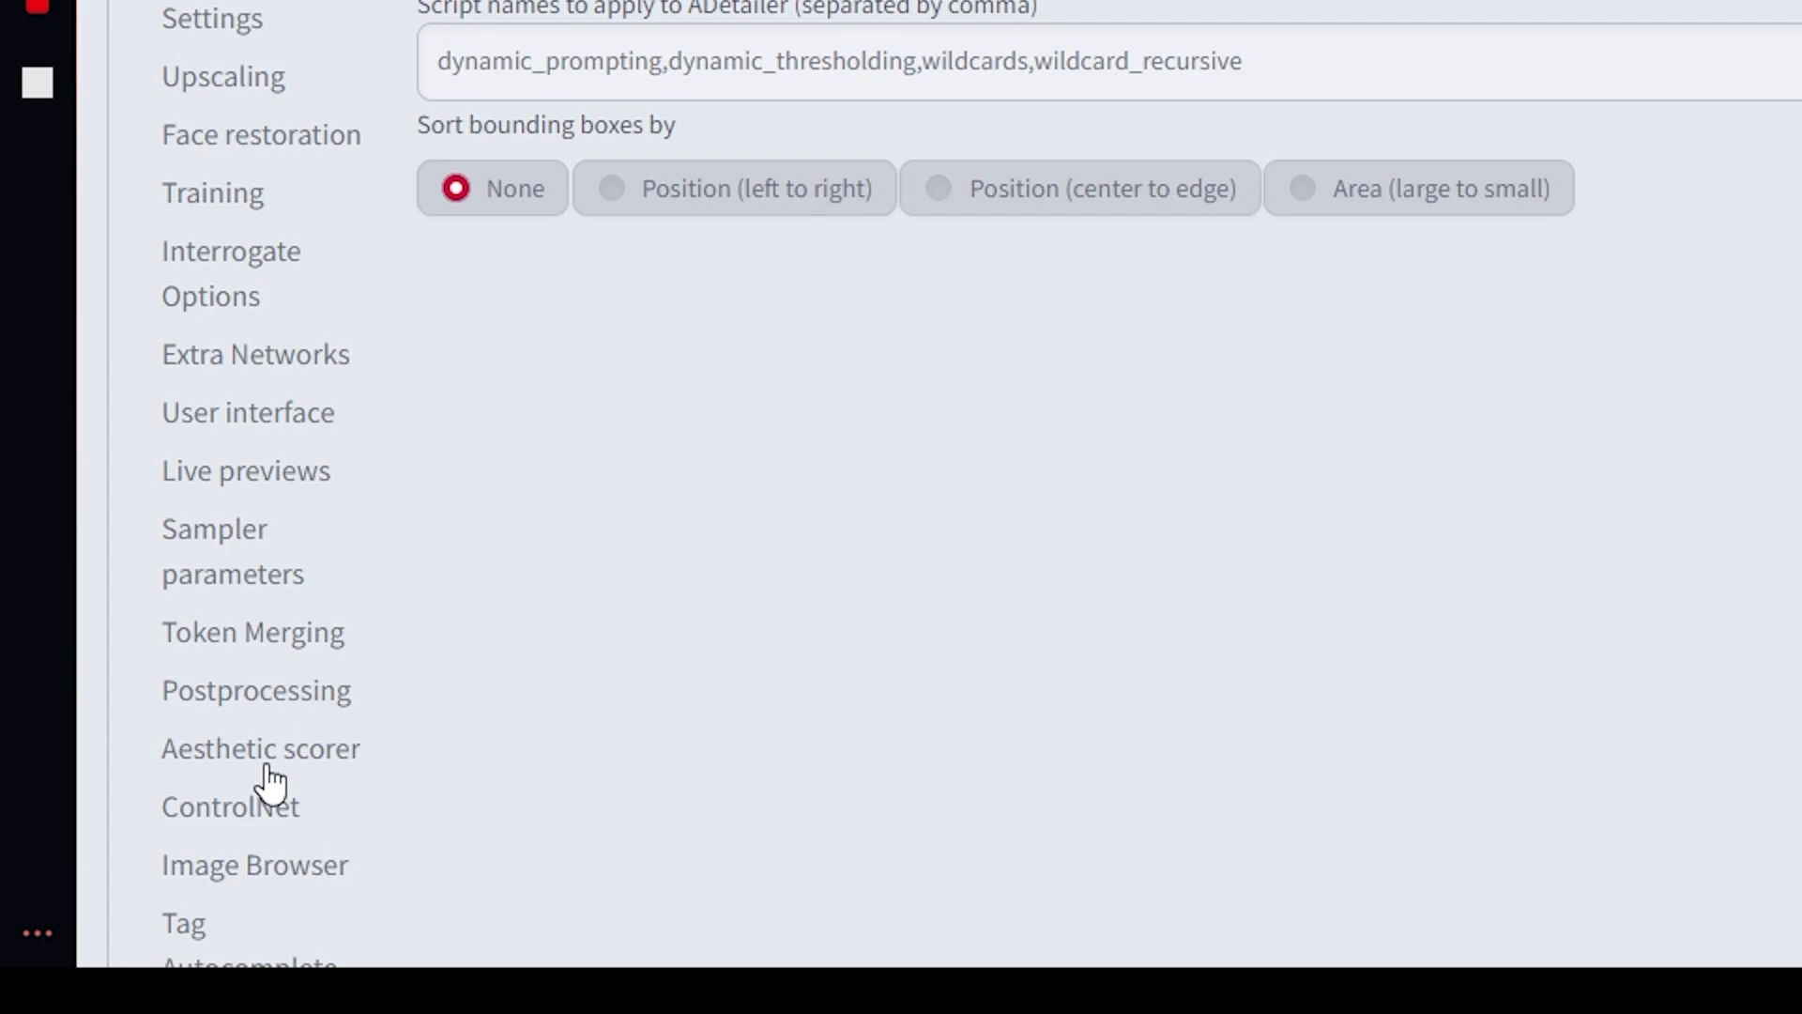
scroll(272, 783, down, 2)
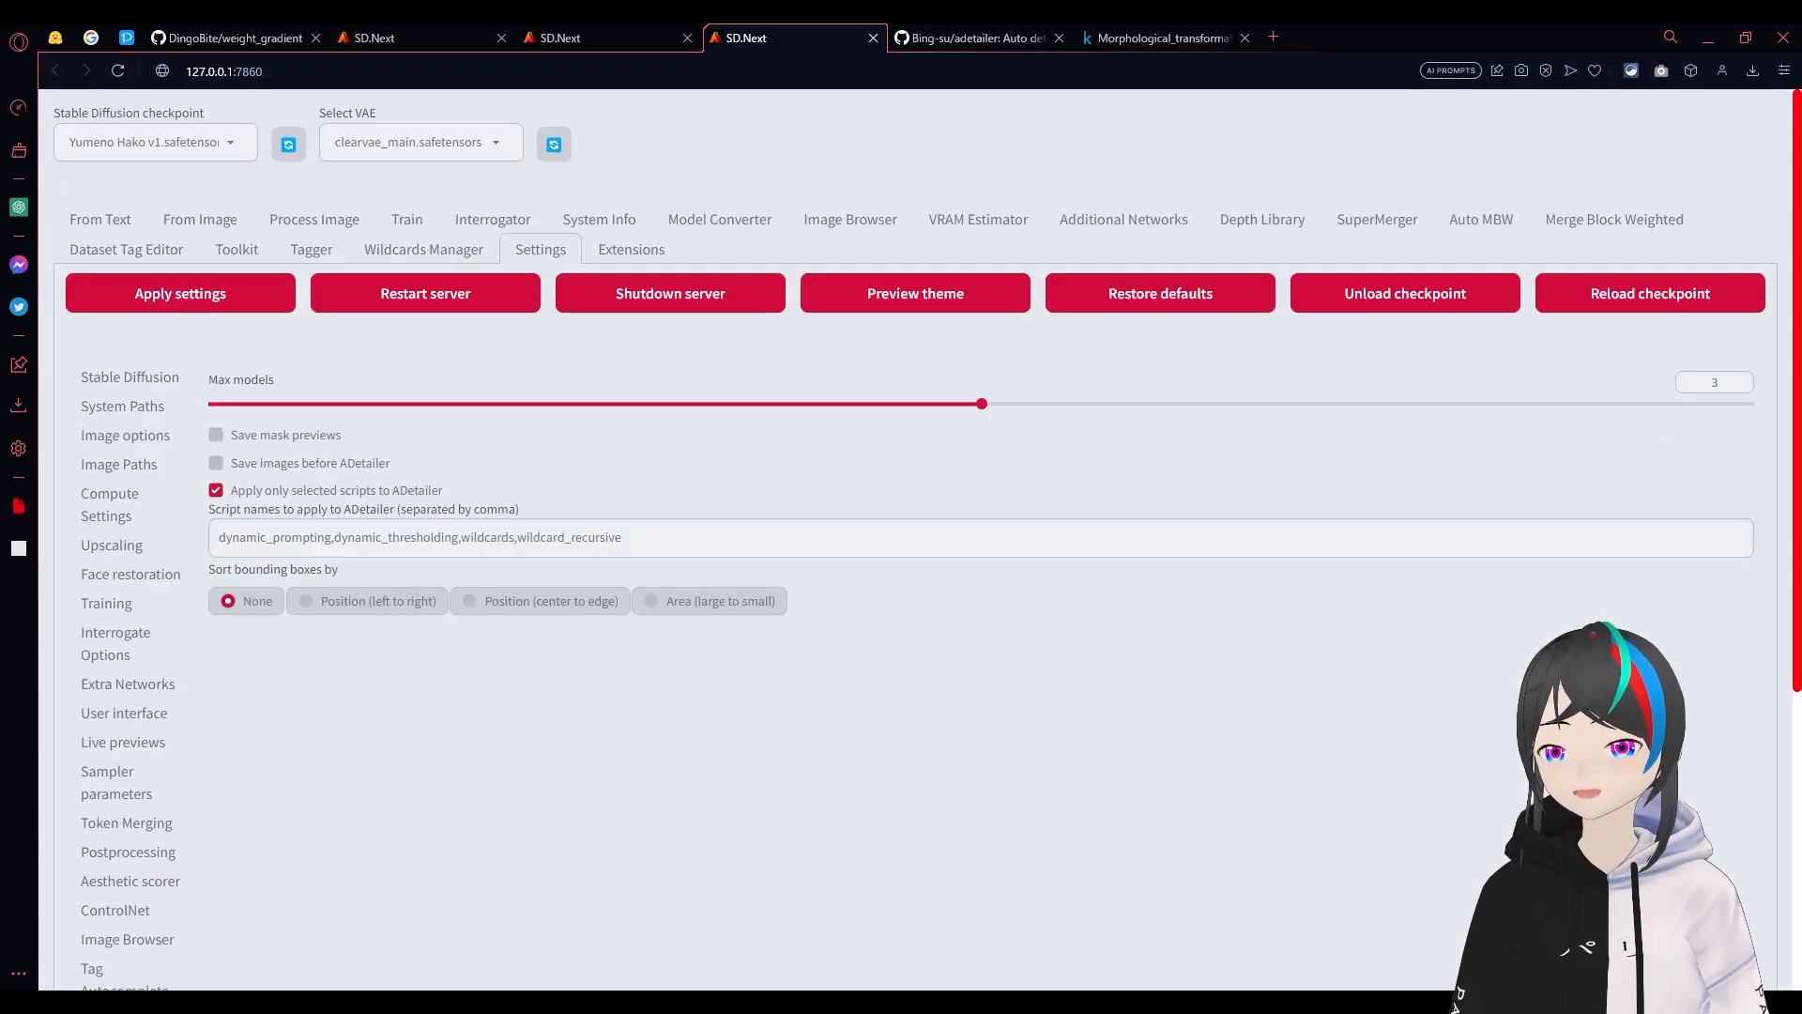
double_click(978, 424)
click(984, 459)
mouse_move(982, 403)
mouse_down()
mouse_move(1573, 401)
mouse_move(1005, 396)
mouse_up()
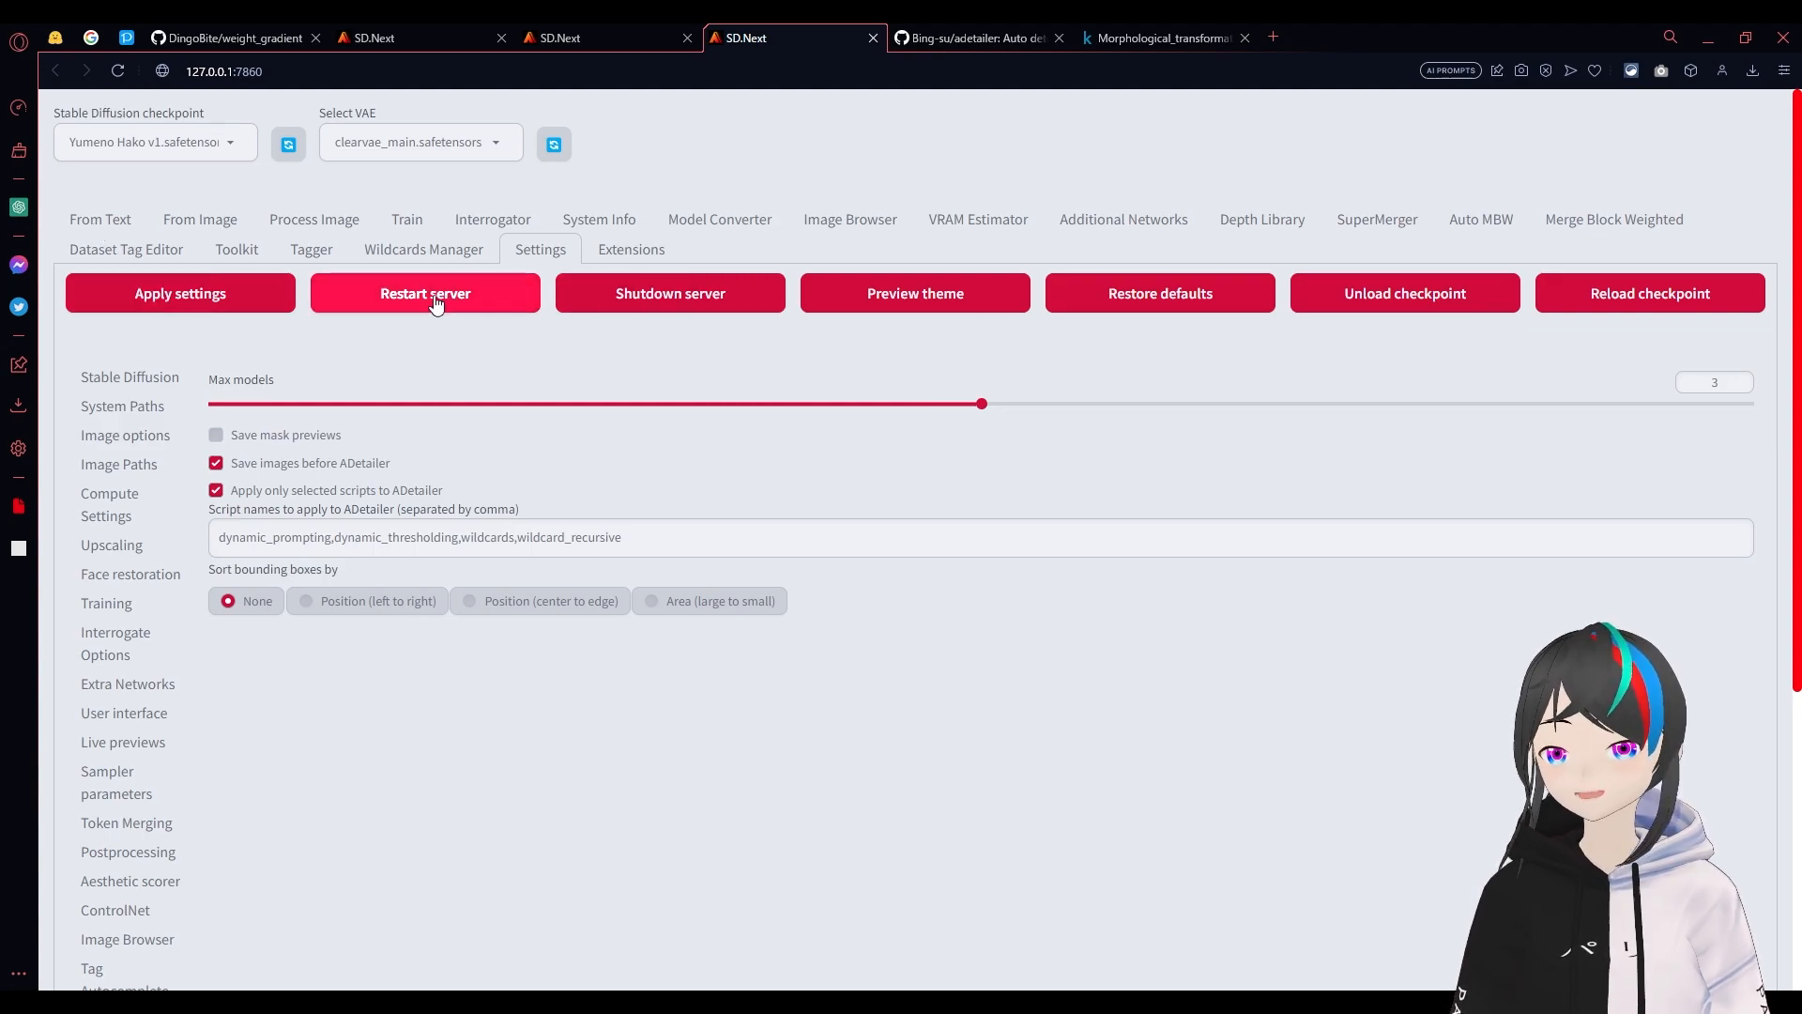
- Return to the From Text page and view the full set of After Detailer options
click(136, 218)
scroll(493, 667, down, 10)
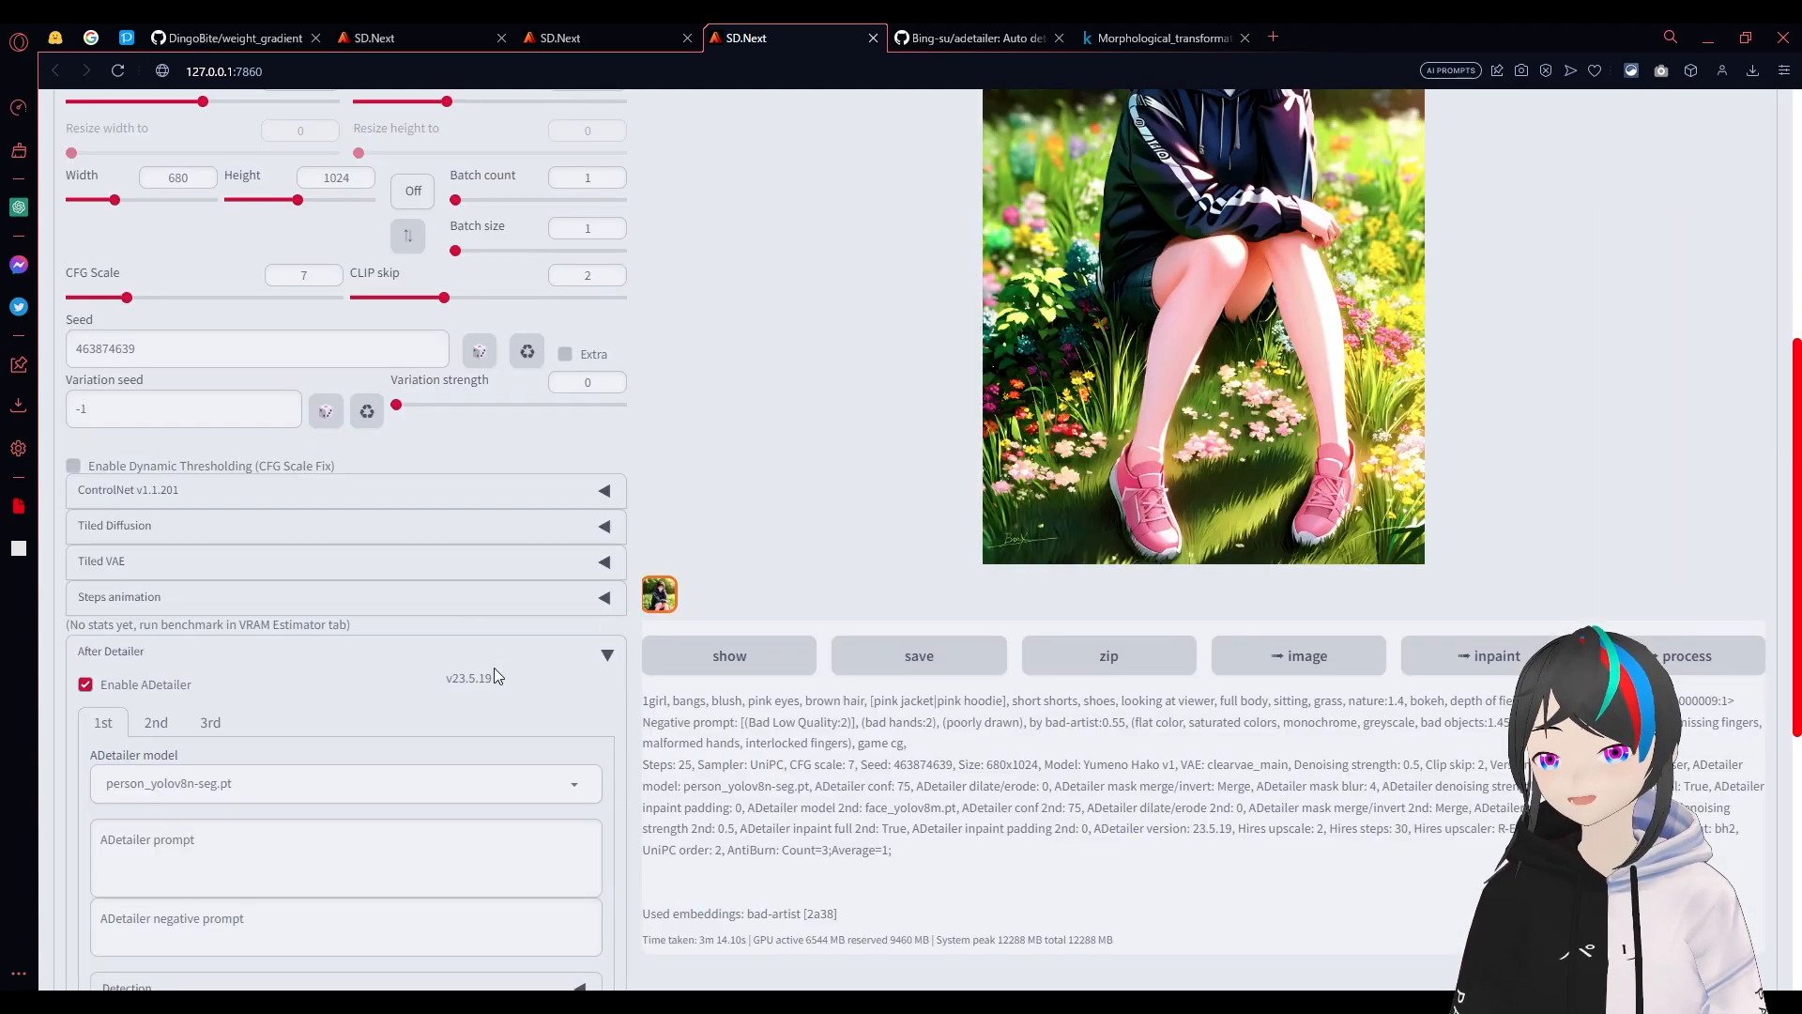
scroll(319, 675, down, 5)
scroll(125, 322, up, 2)
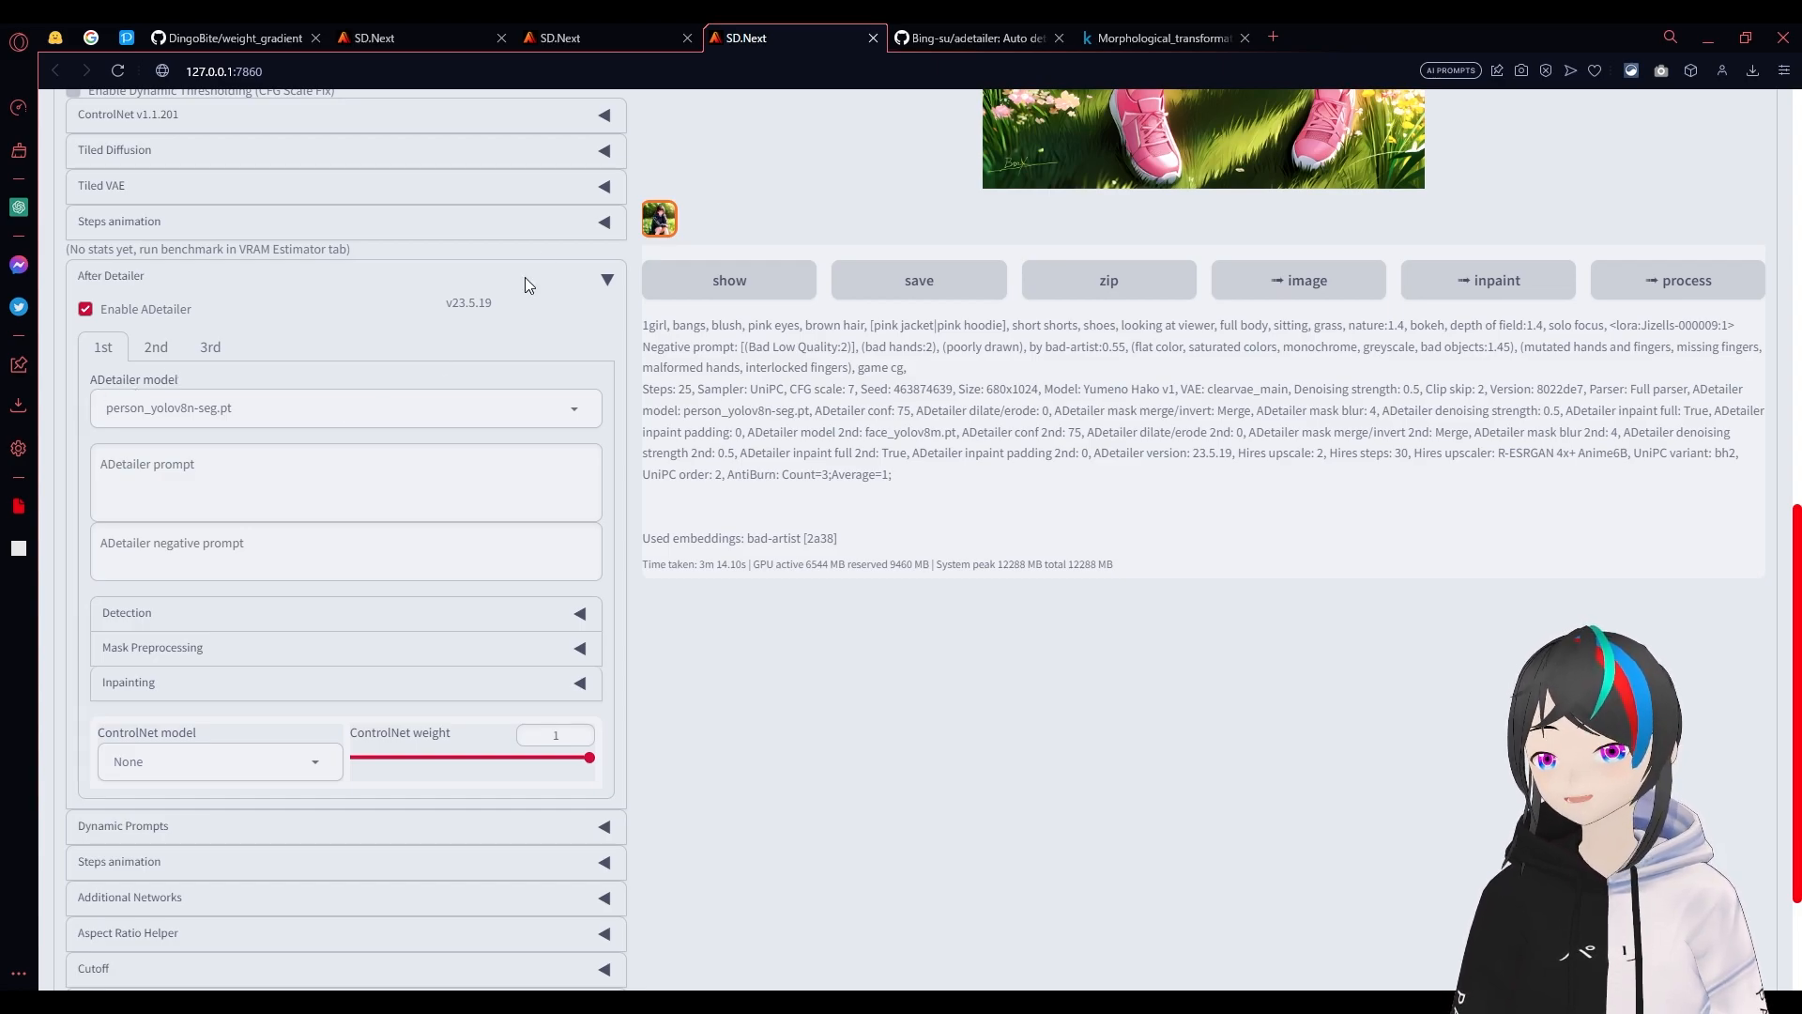
- Examine the Model table in the adetailer README, including each detection model's target and mAP scores
click(897, 35)
scroll(917, 582, down, 10)
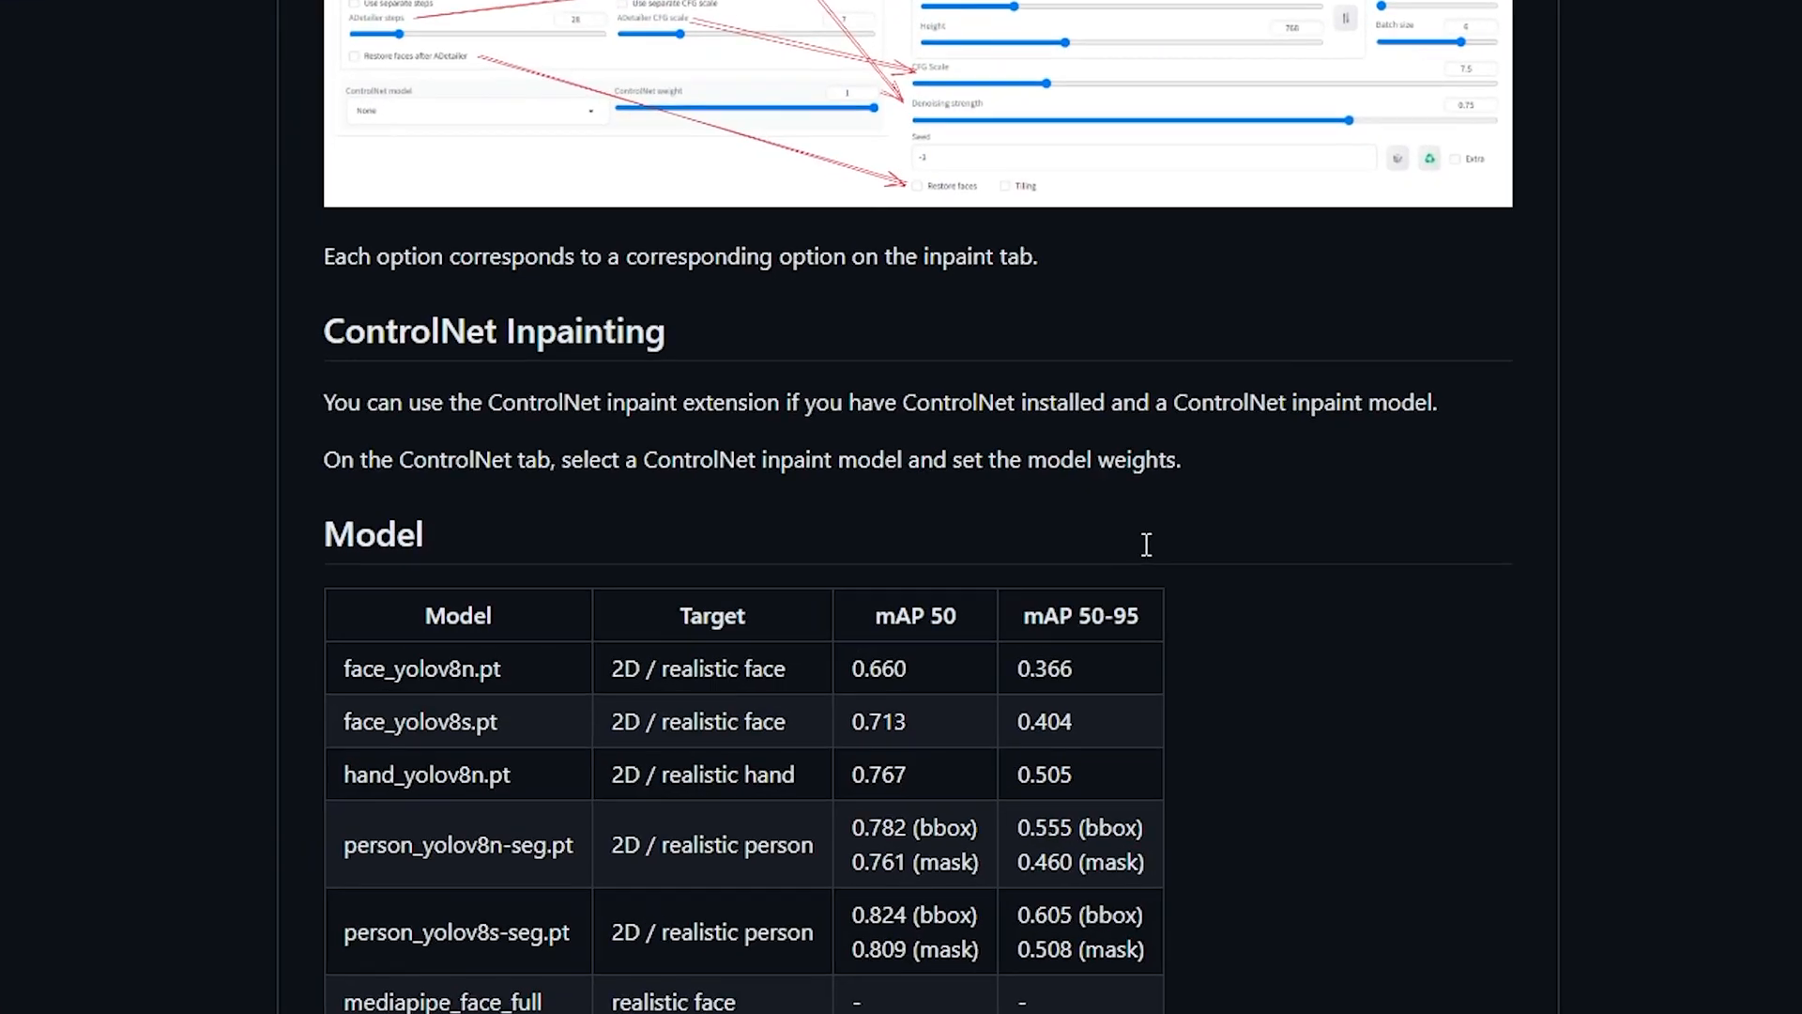
scroll(1146, 544, down, 2)
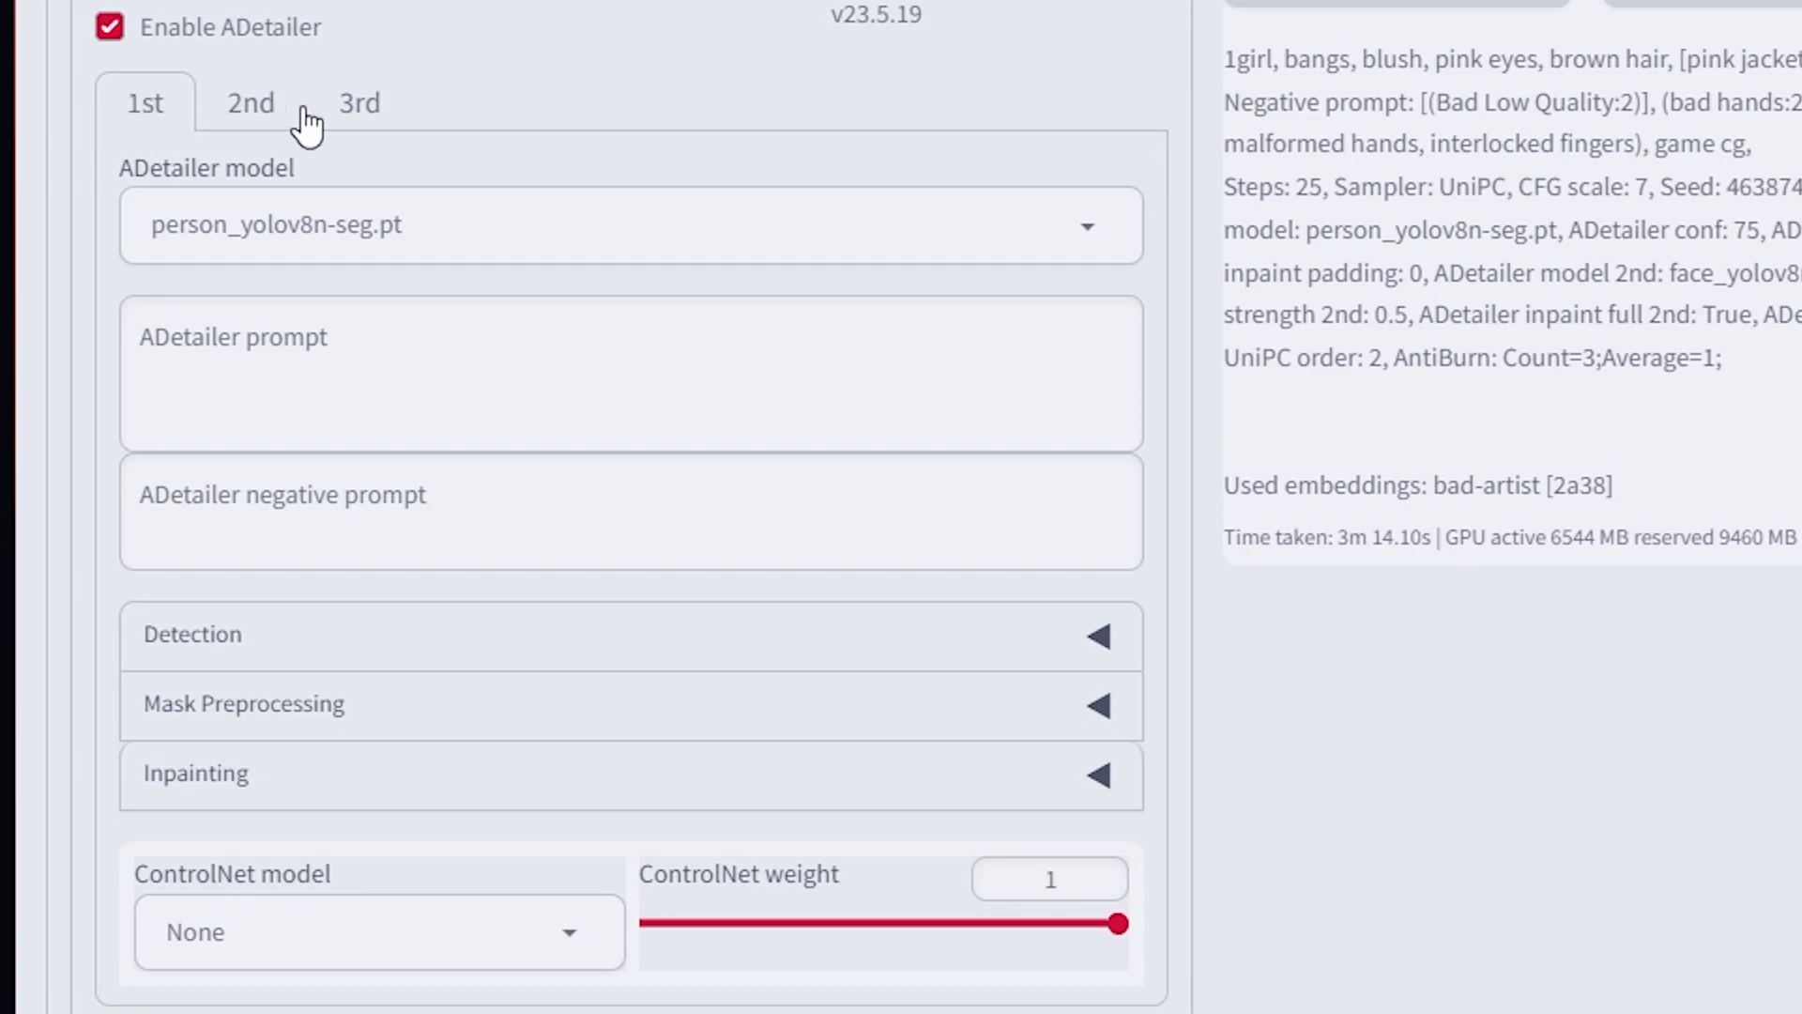
- Choose person_yolov8n-seg.pt as the first ADetailer model and face_yolov8n.pt as the second
click(217, 242)
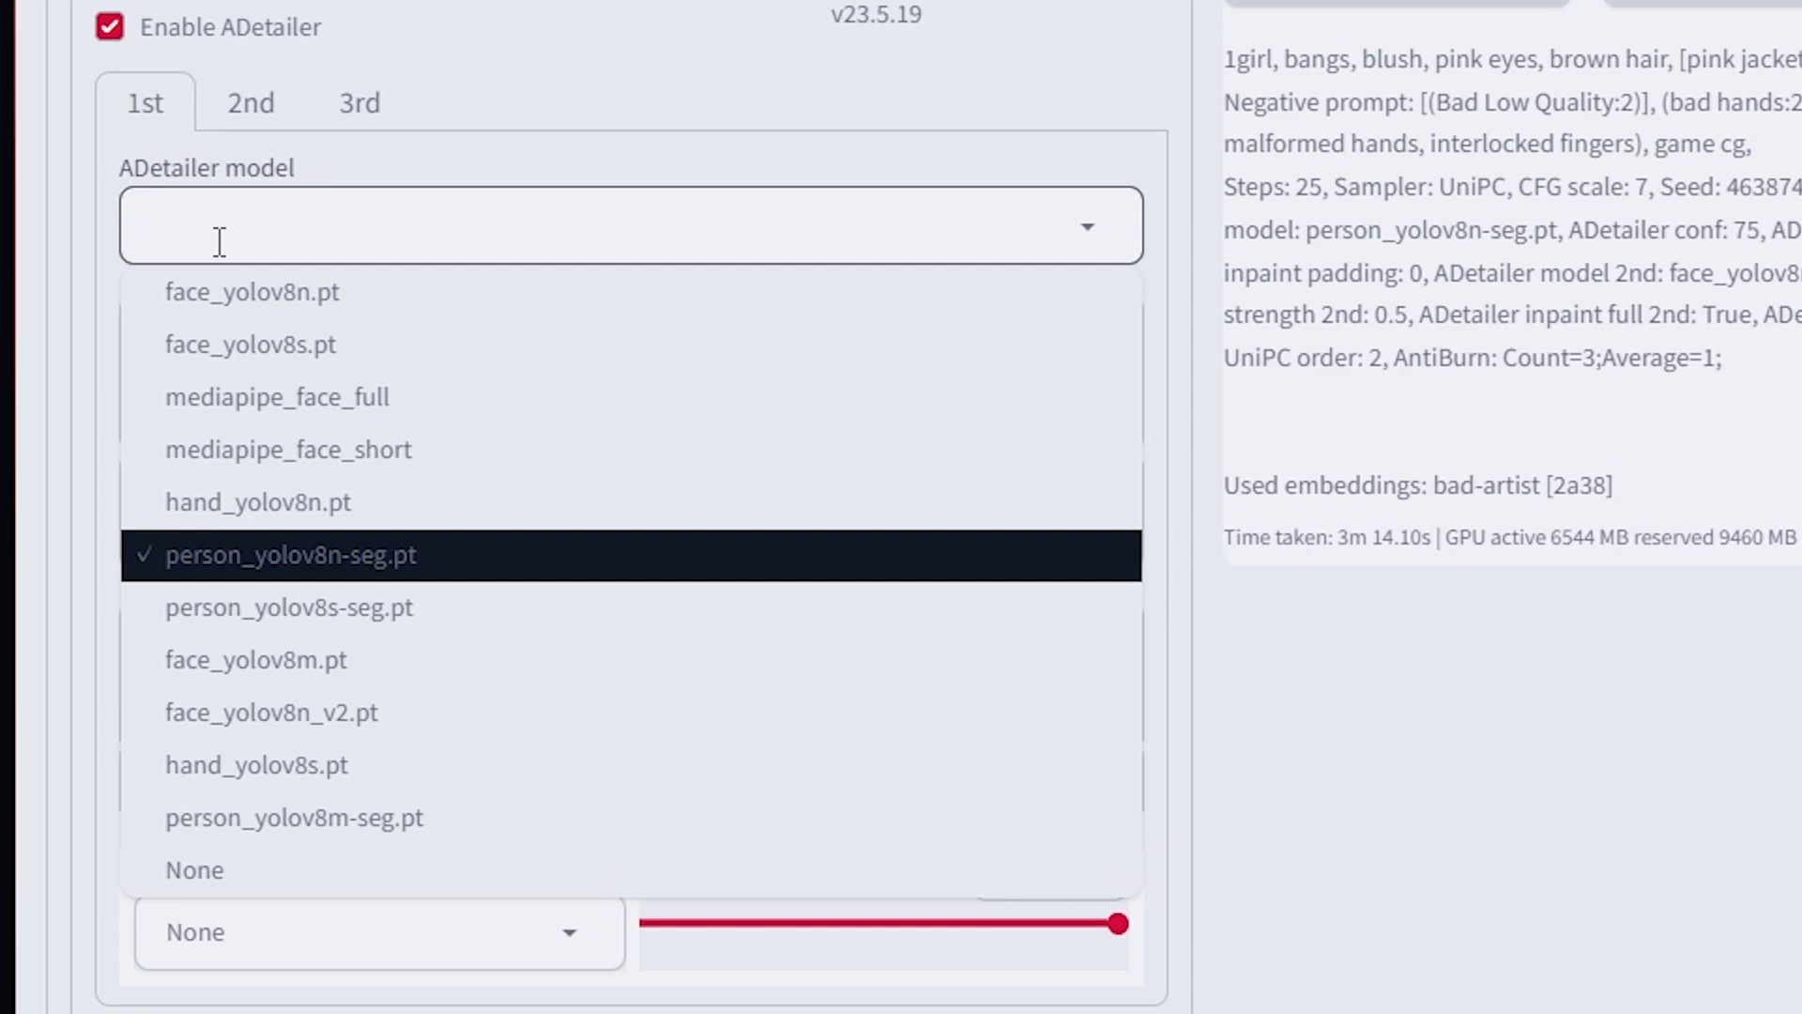
click(245, 563)
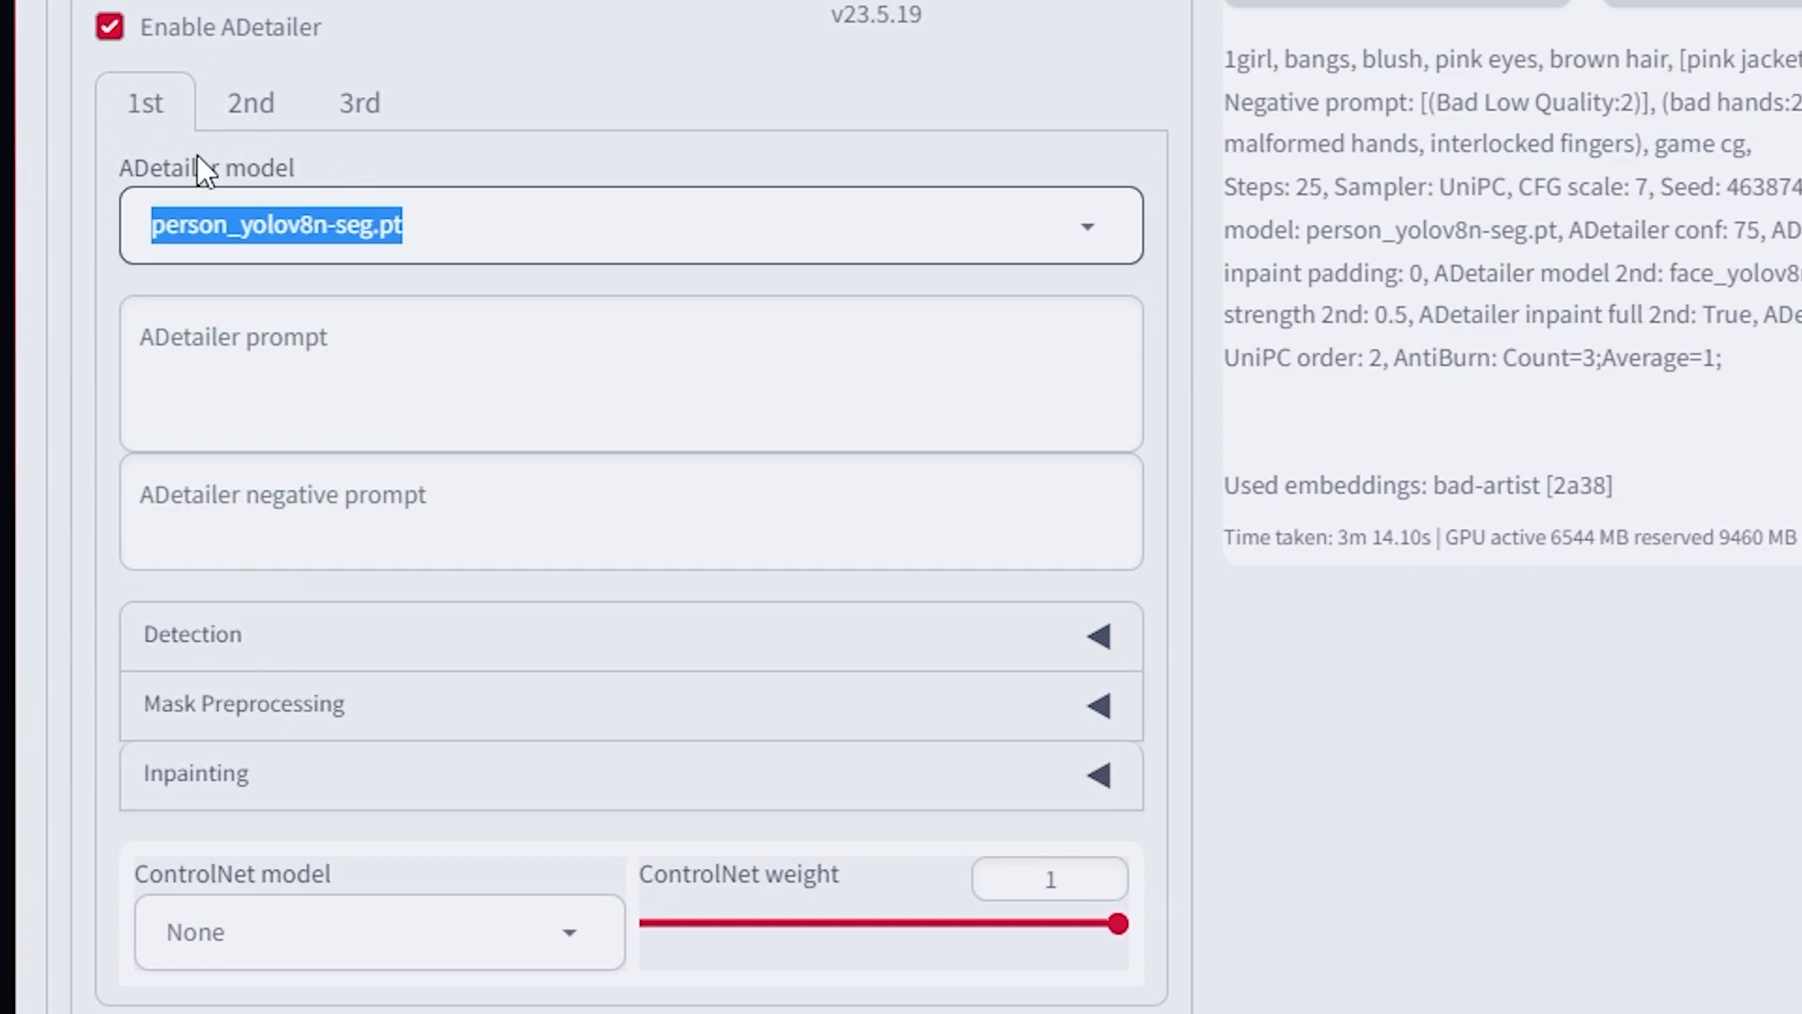
click(246, 117)
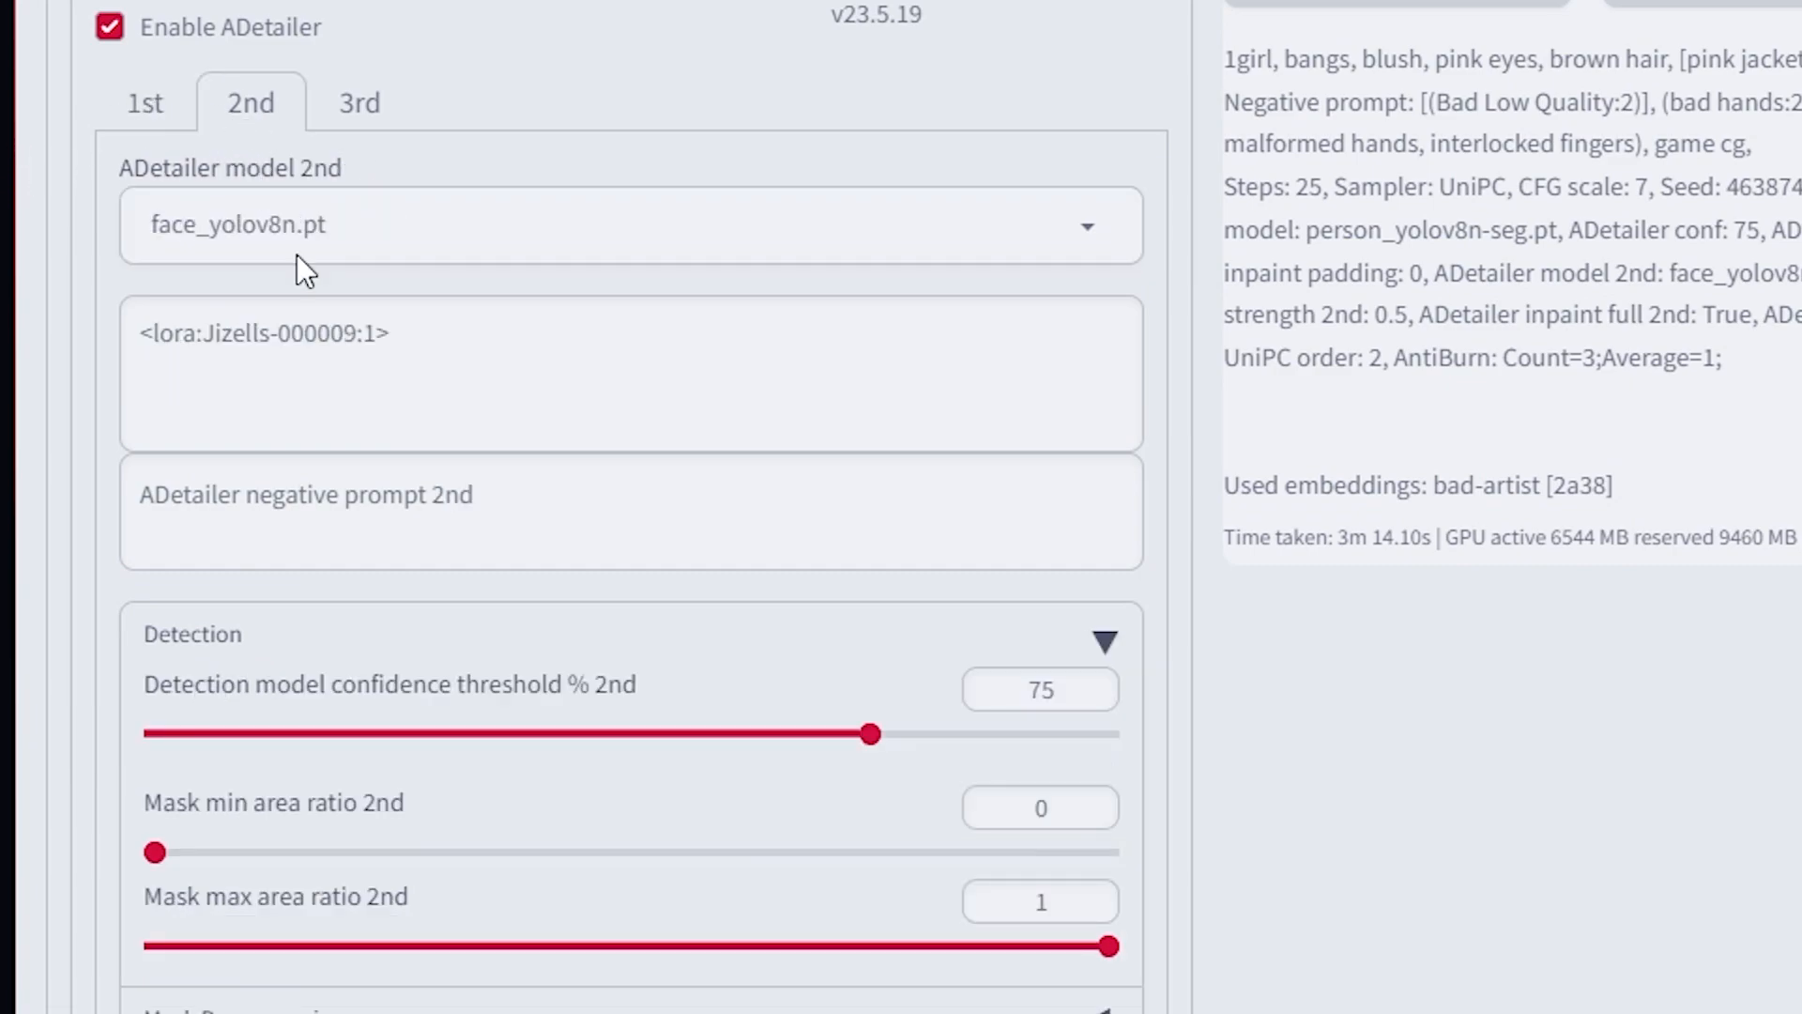
click(355, 233)
click(268, 344)
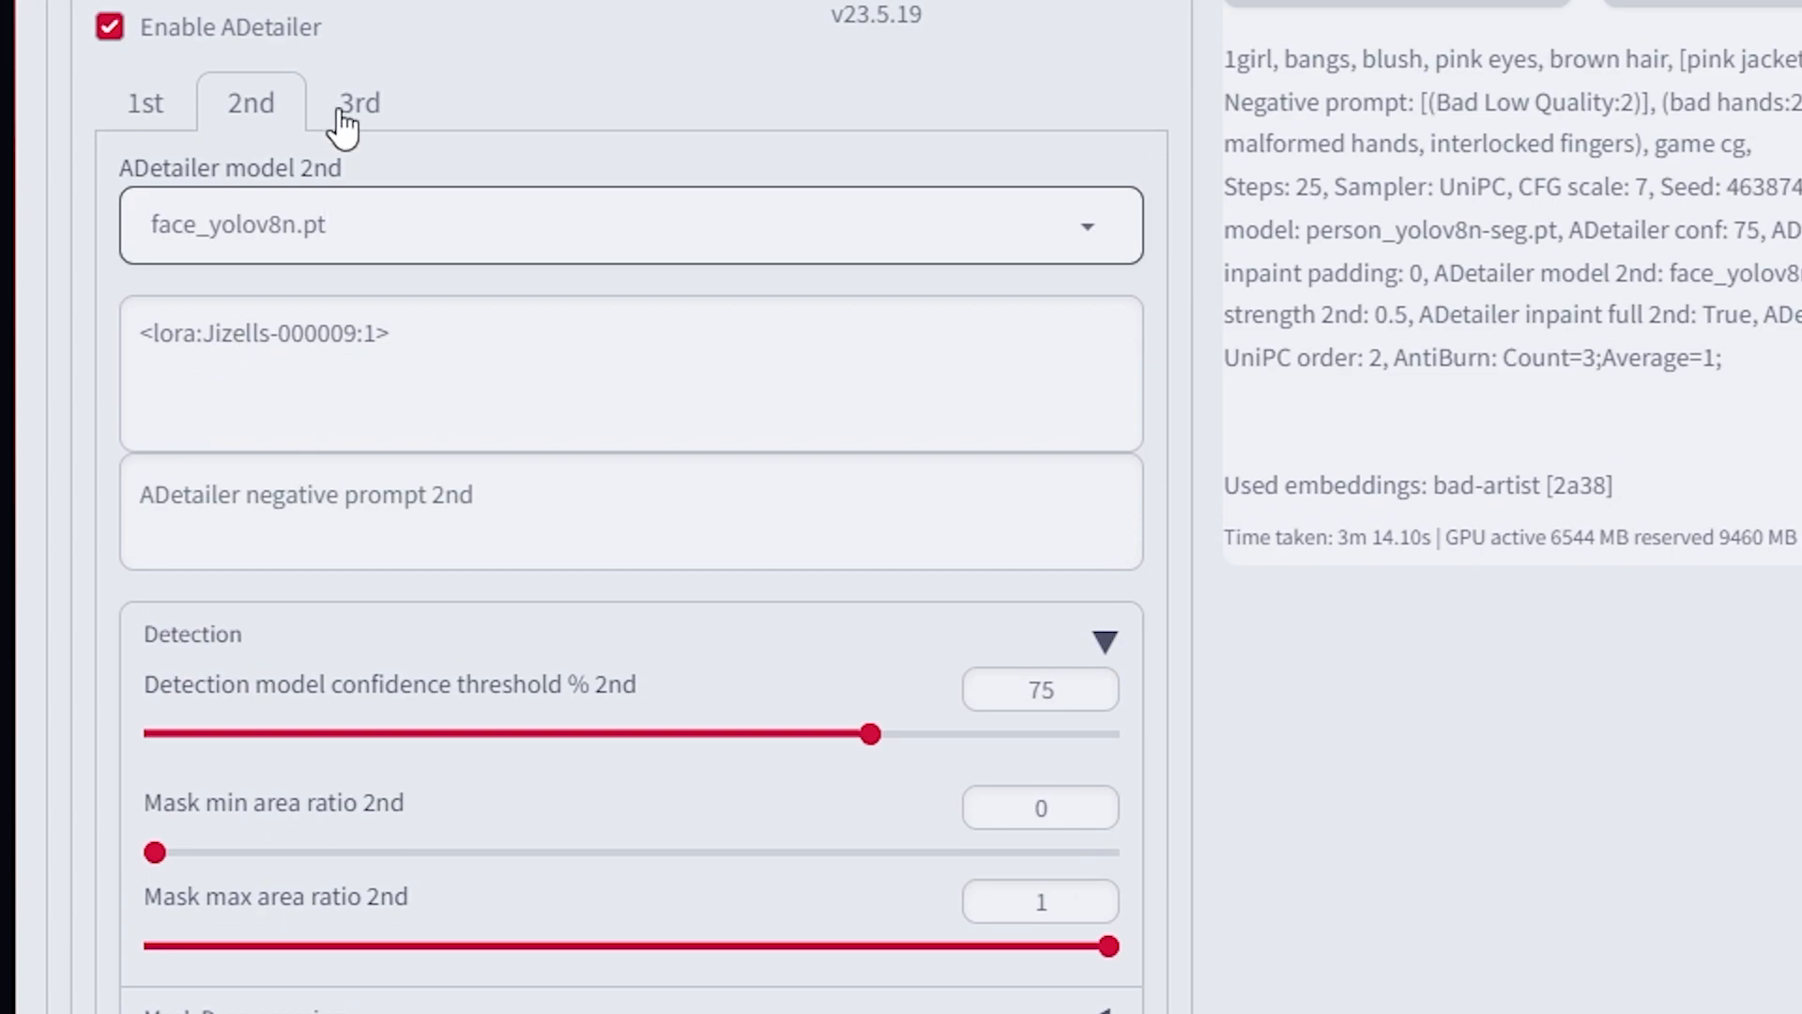
- View the models offered for the third ADetailer unit, leave it at None, and go back to the first unit
click(343, 118)
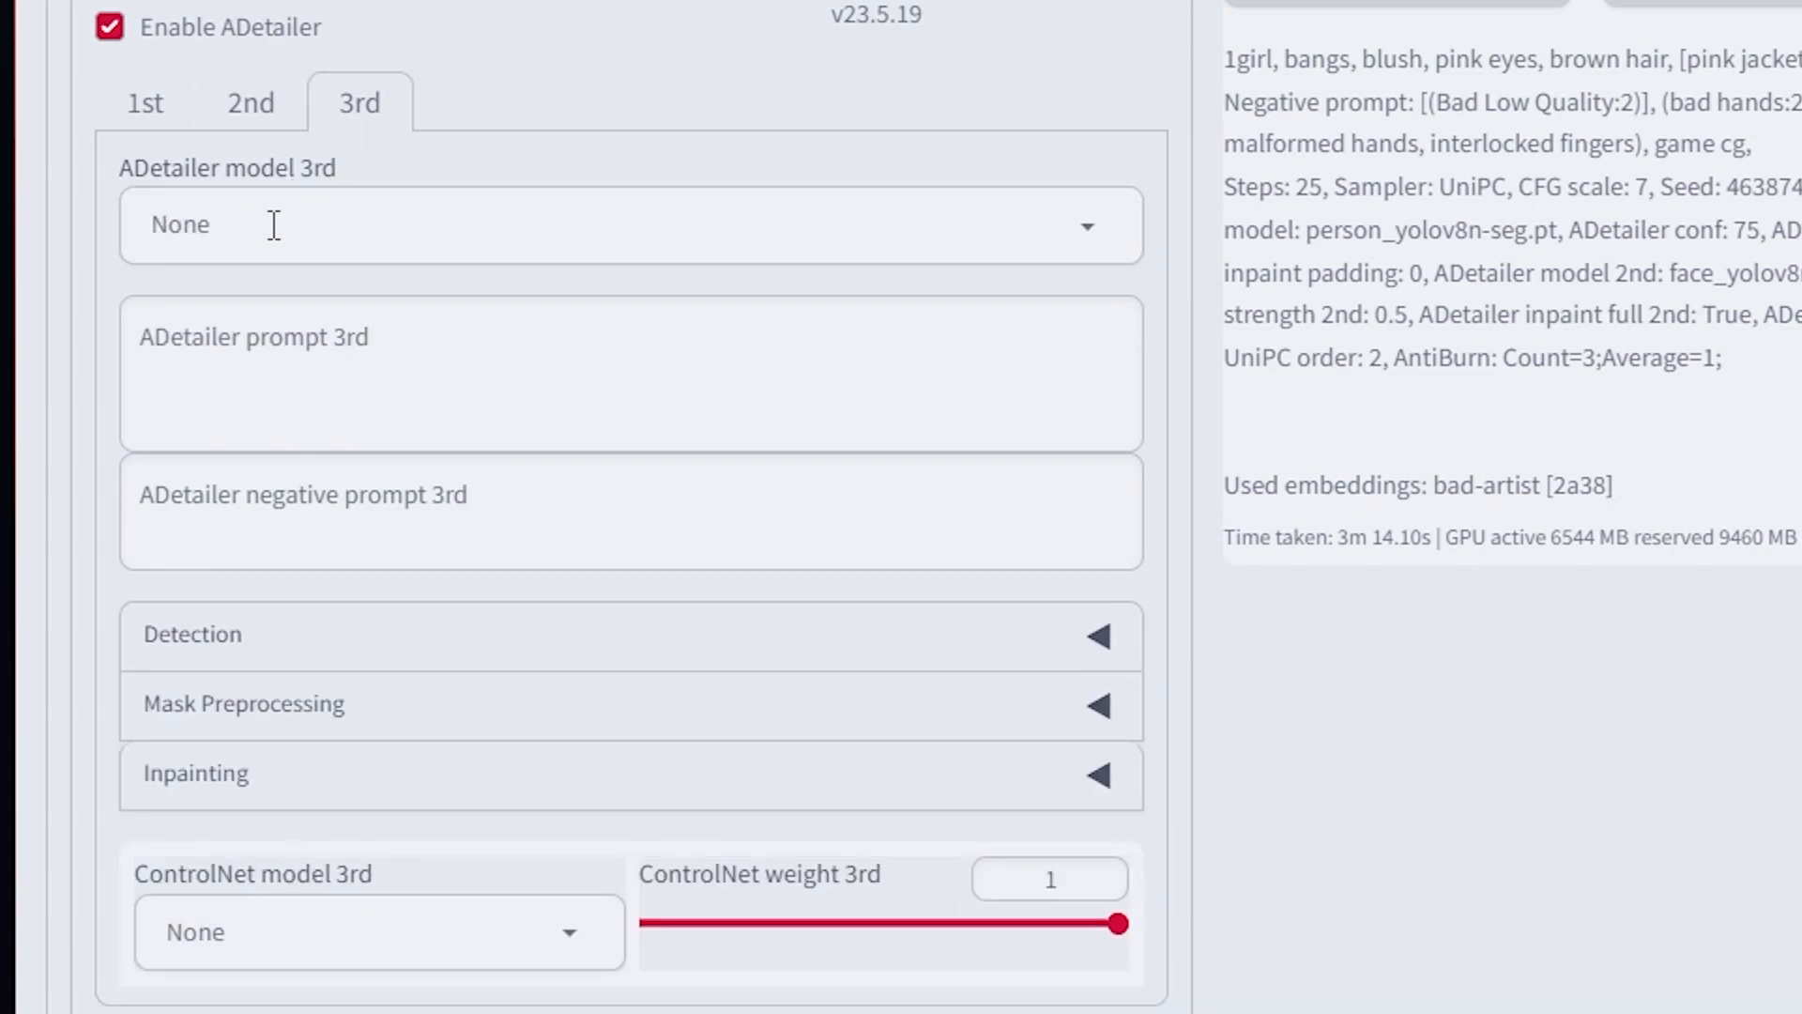
click(273, 226)
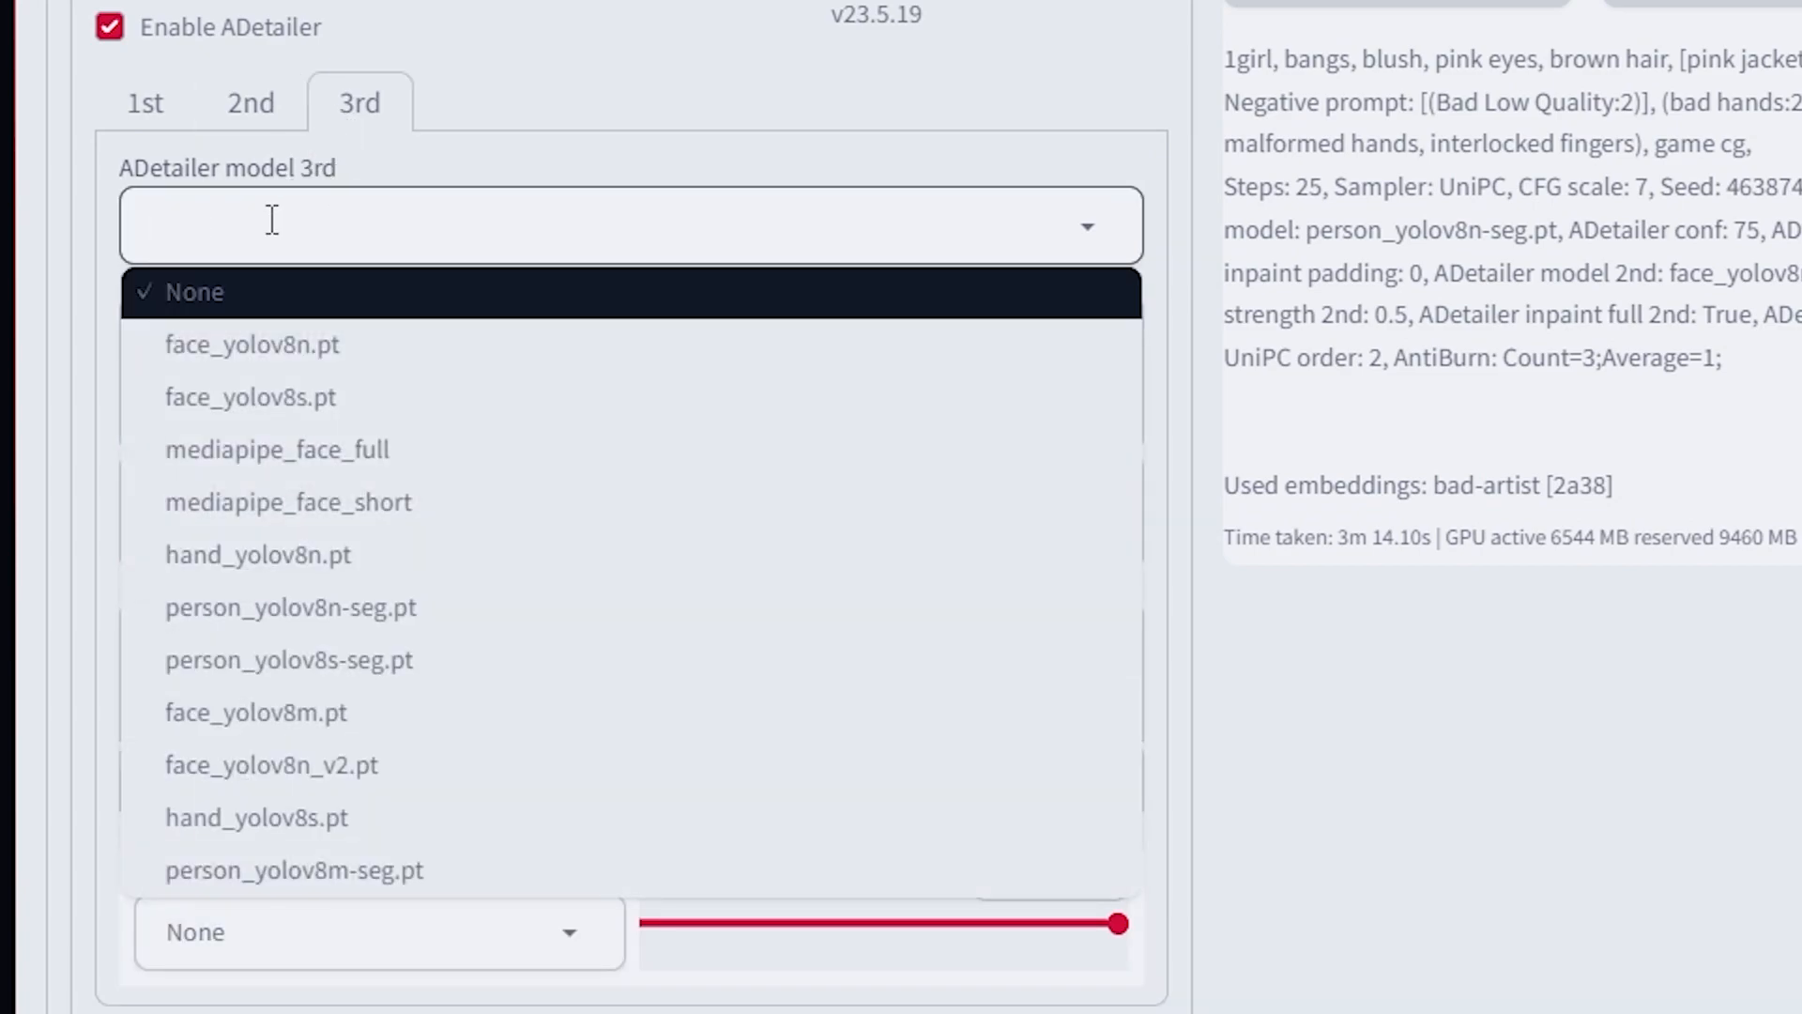
click(967, 155)
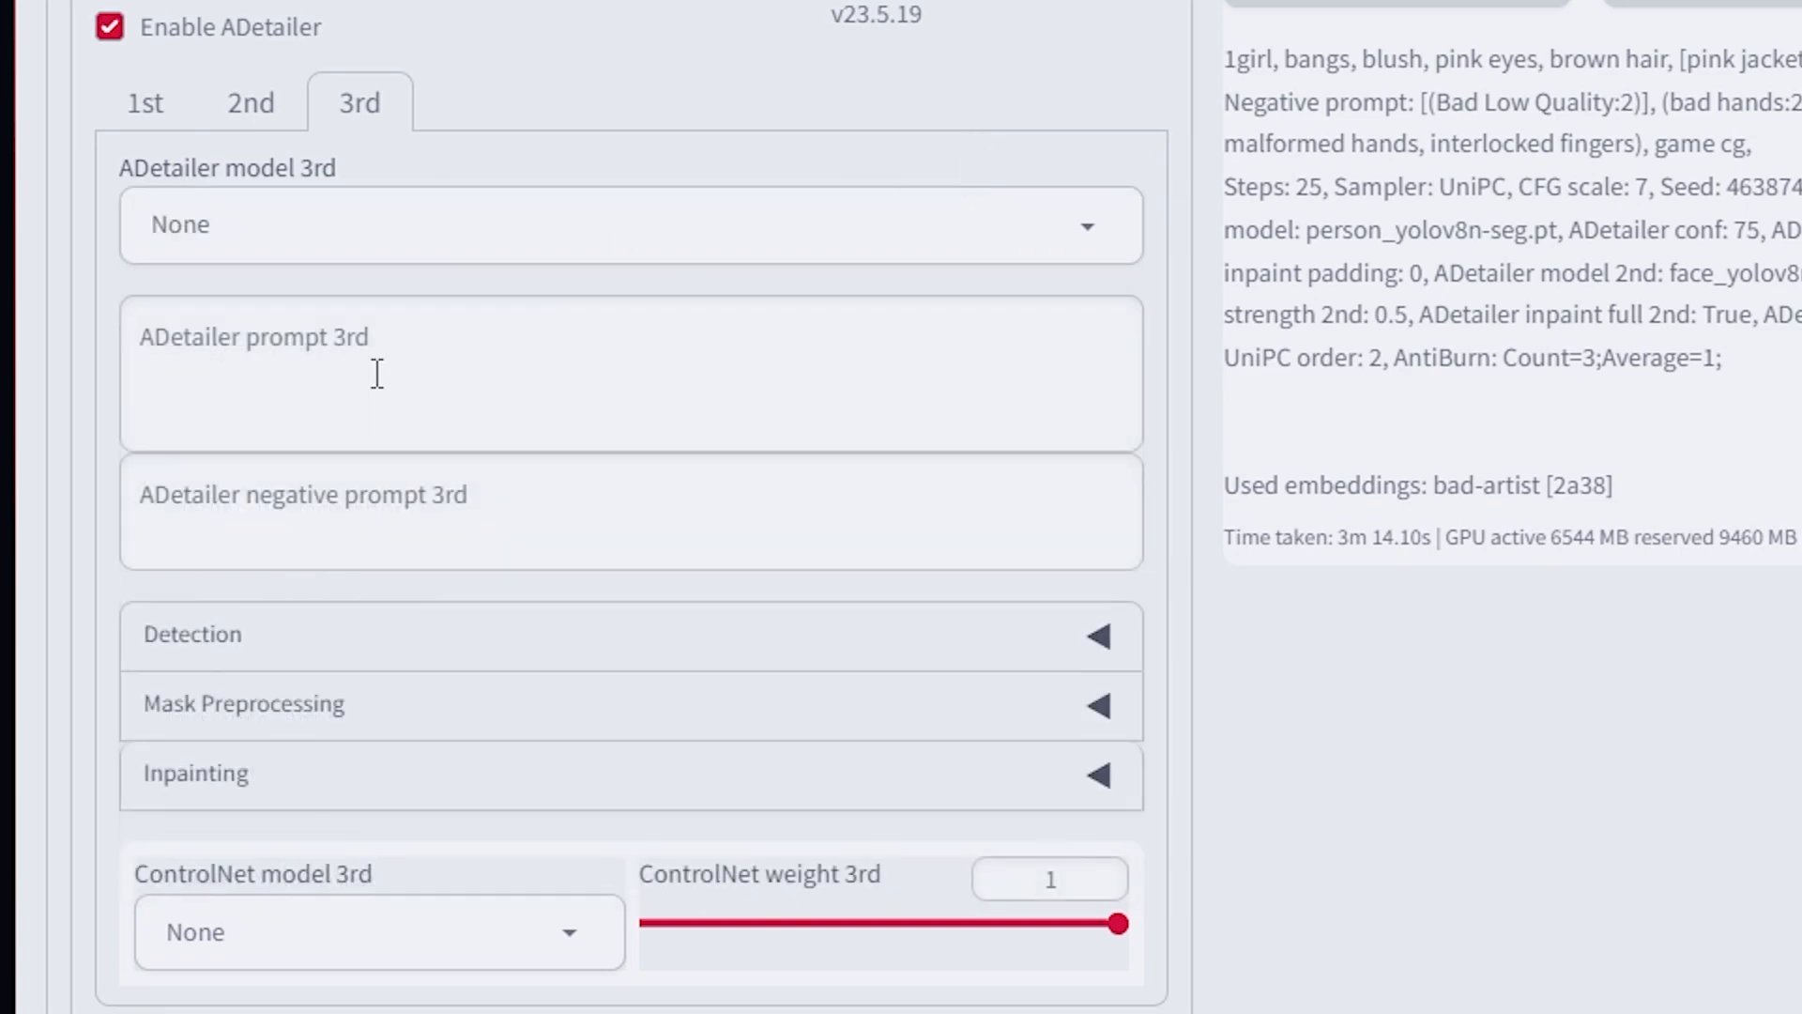
click(244, 108)
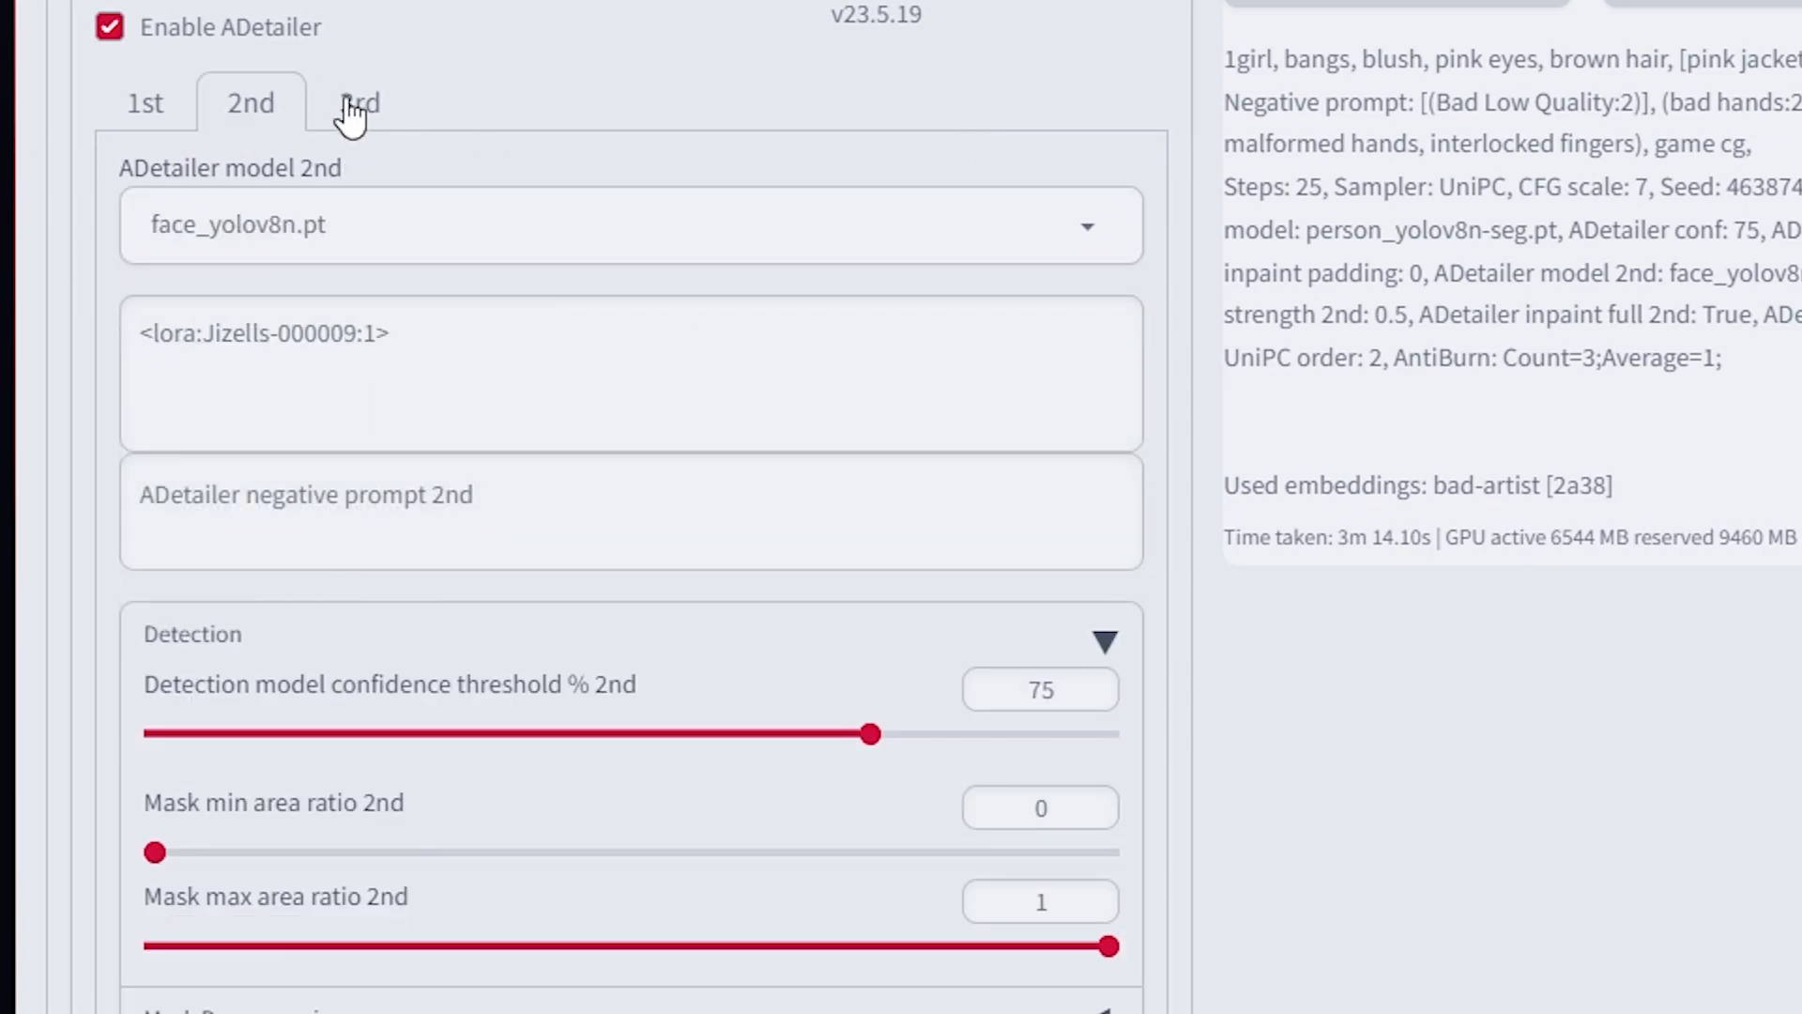
click(164, 117)
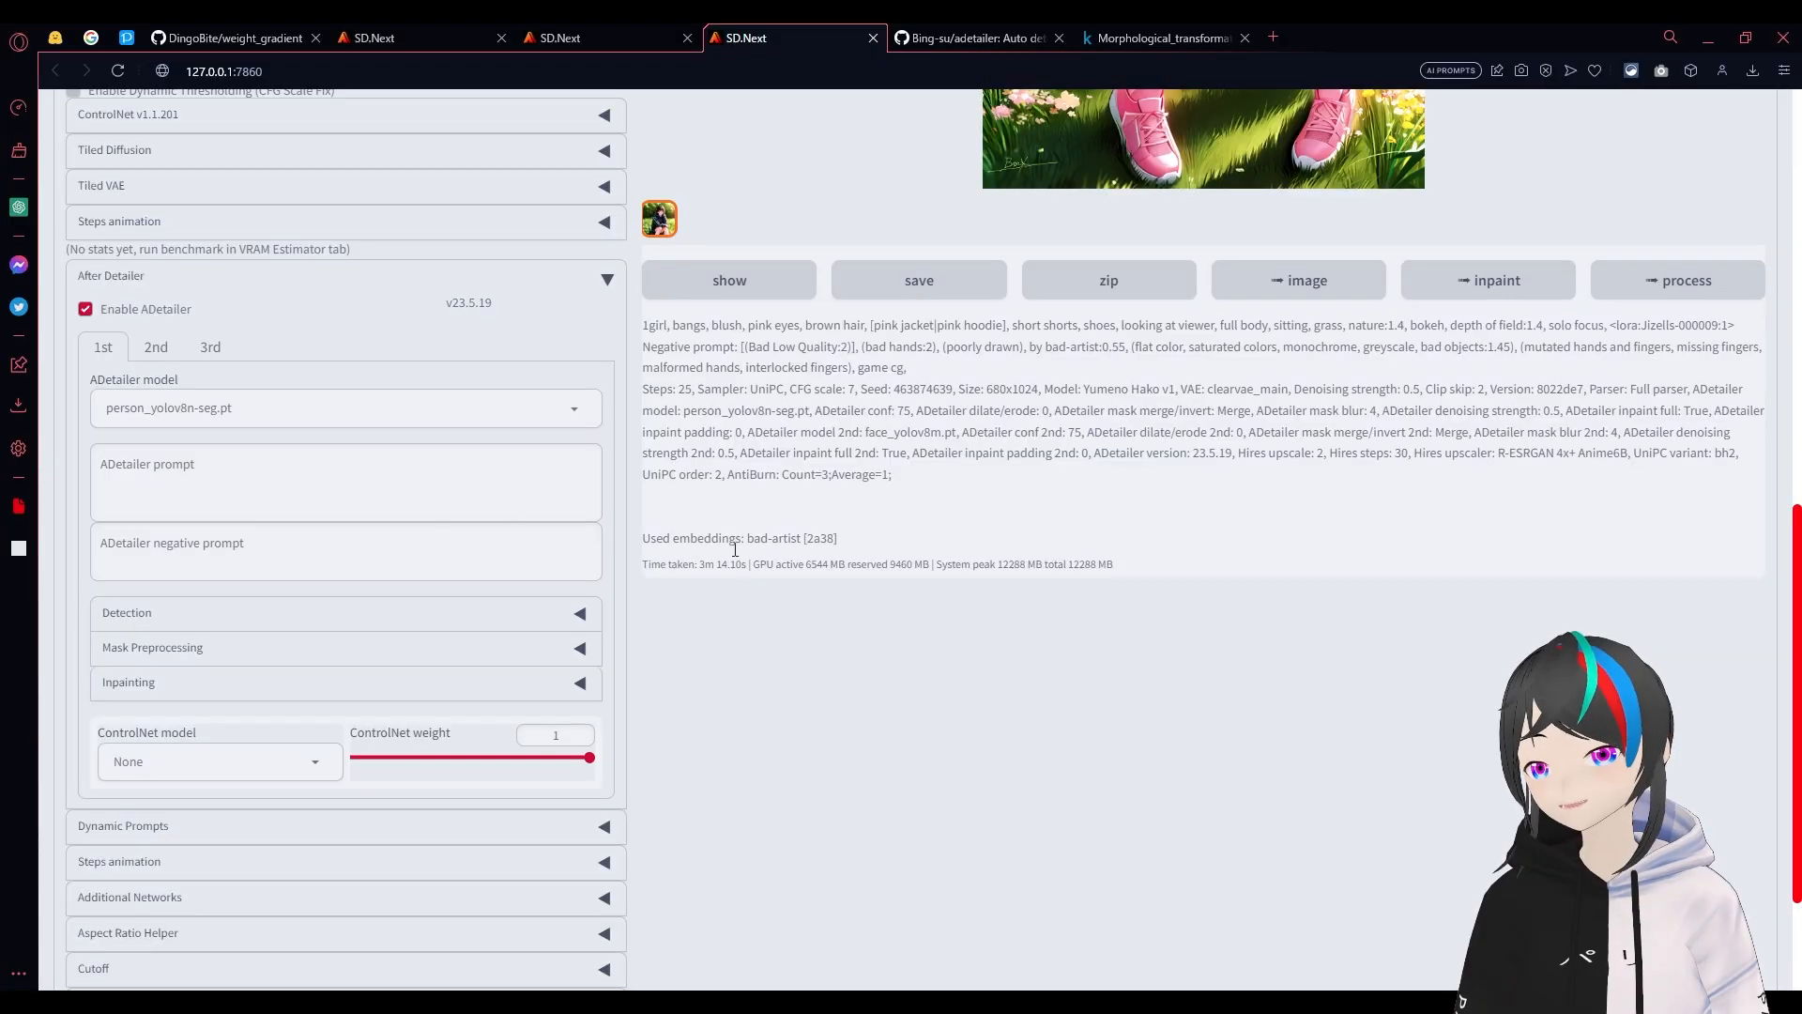
- Review the generation settings and expand the Detection options of the first ADetailer unit
scroll(212, 419, up, 15)
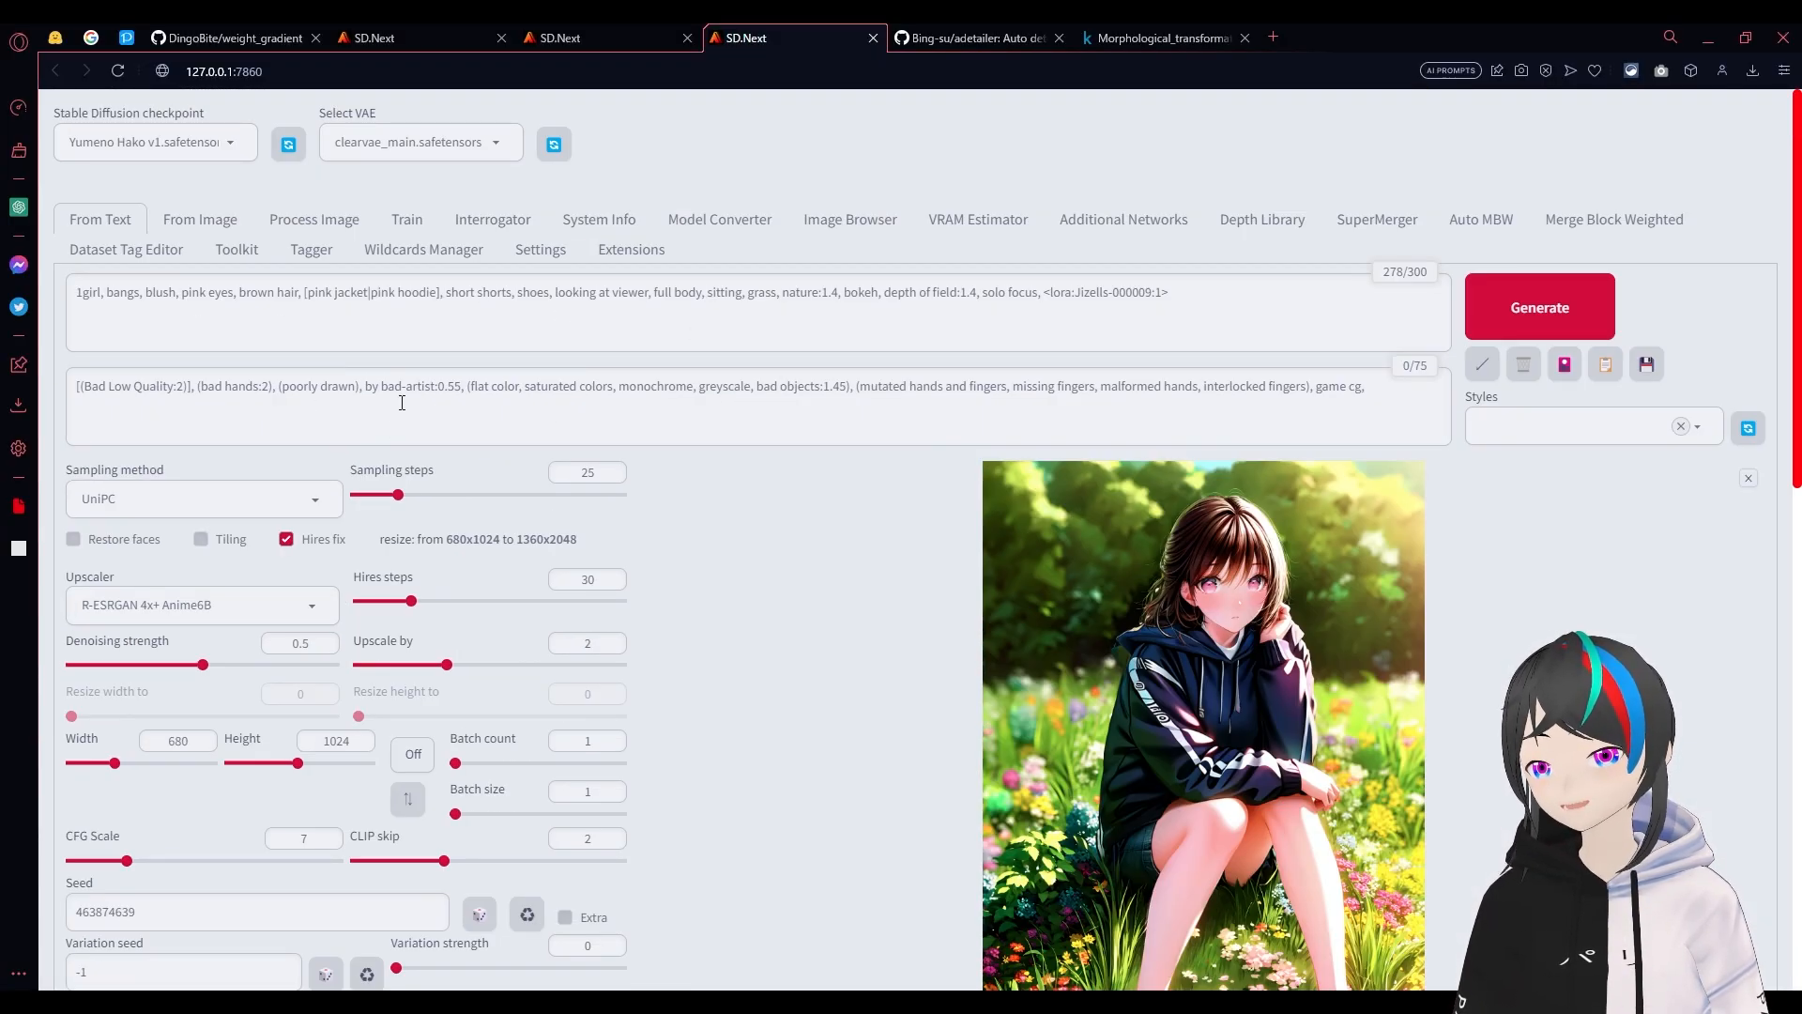
scroll(402, 406, down, 6)
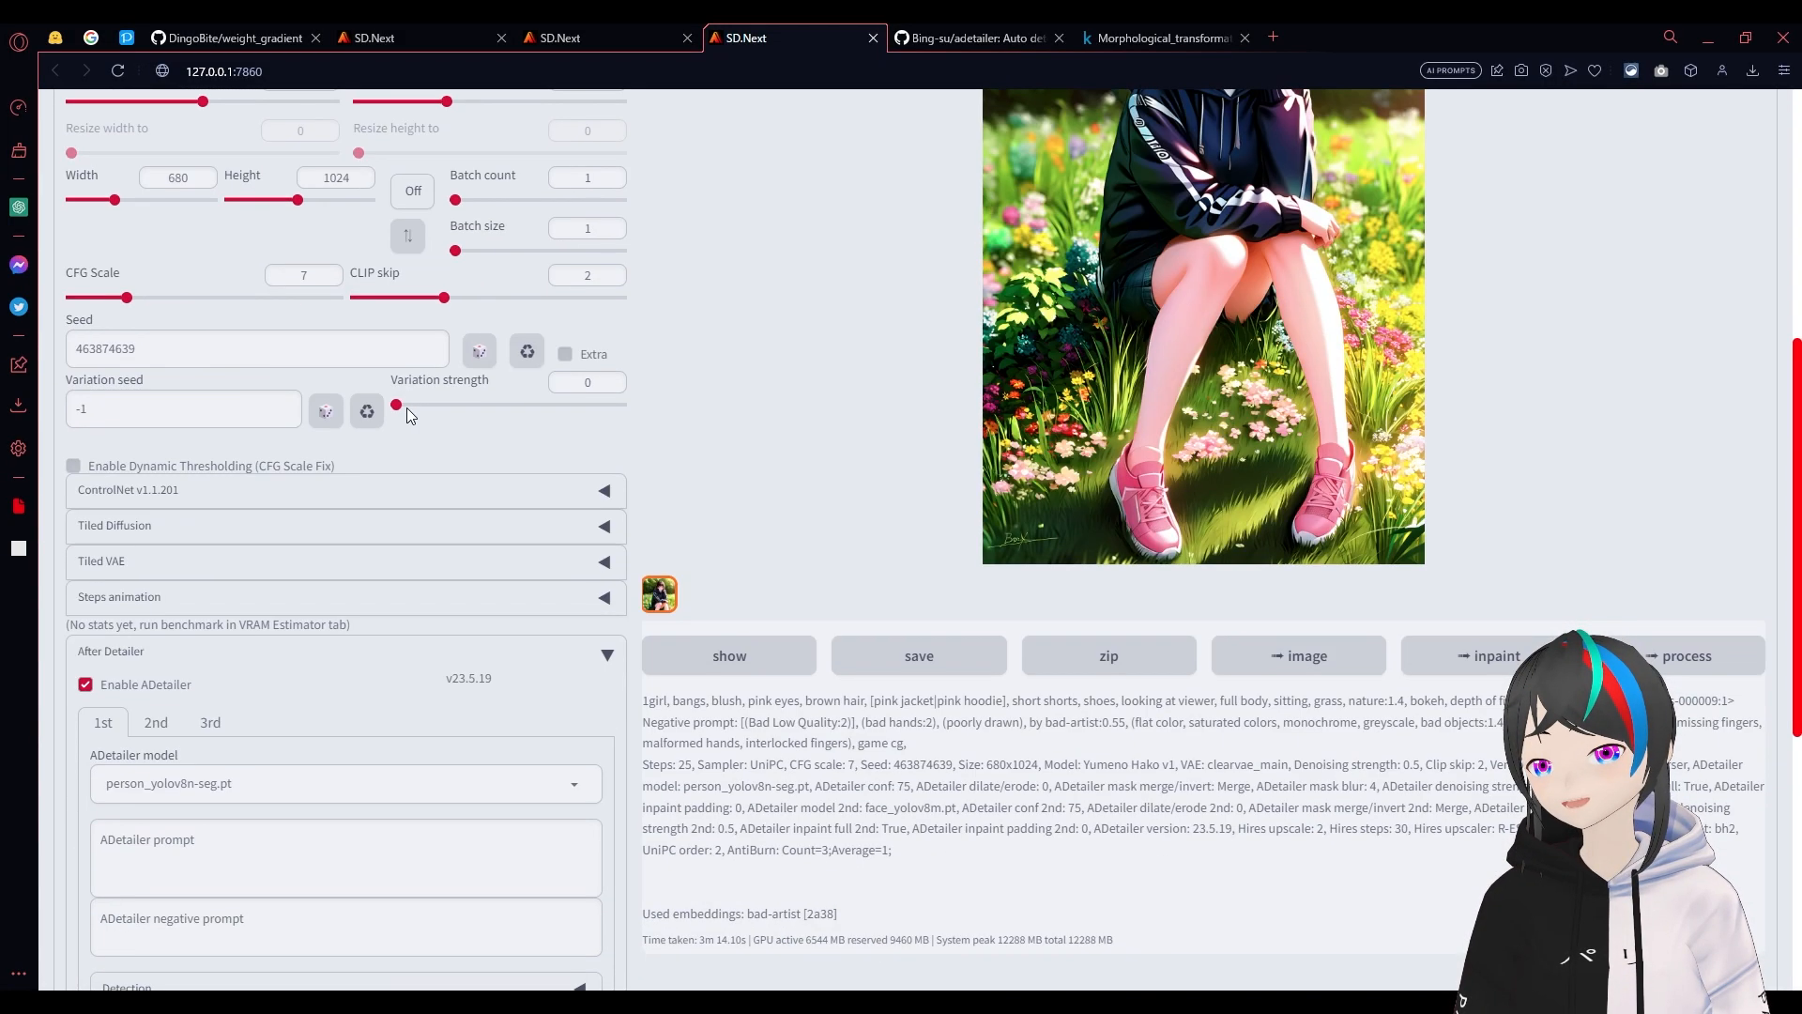
scroll(407, 405, down, 2)
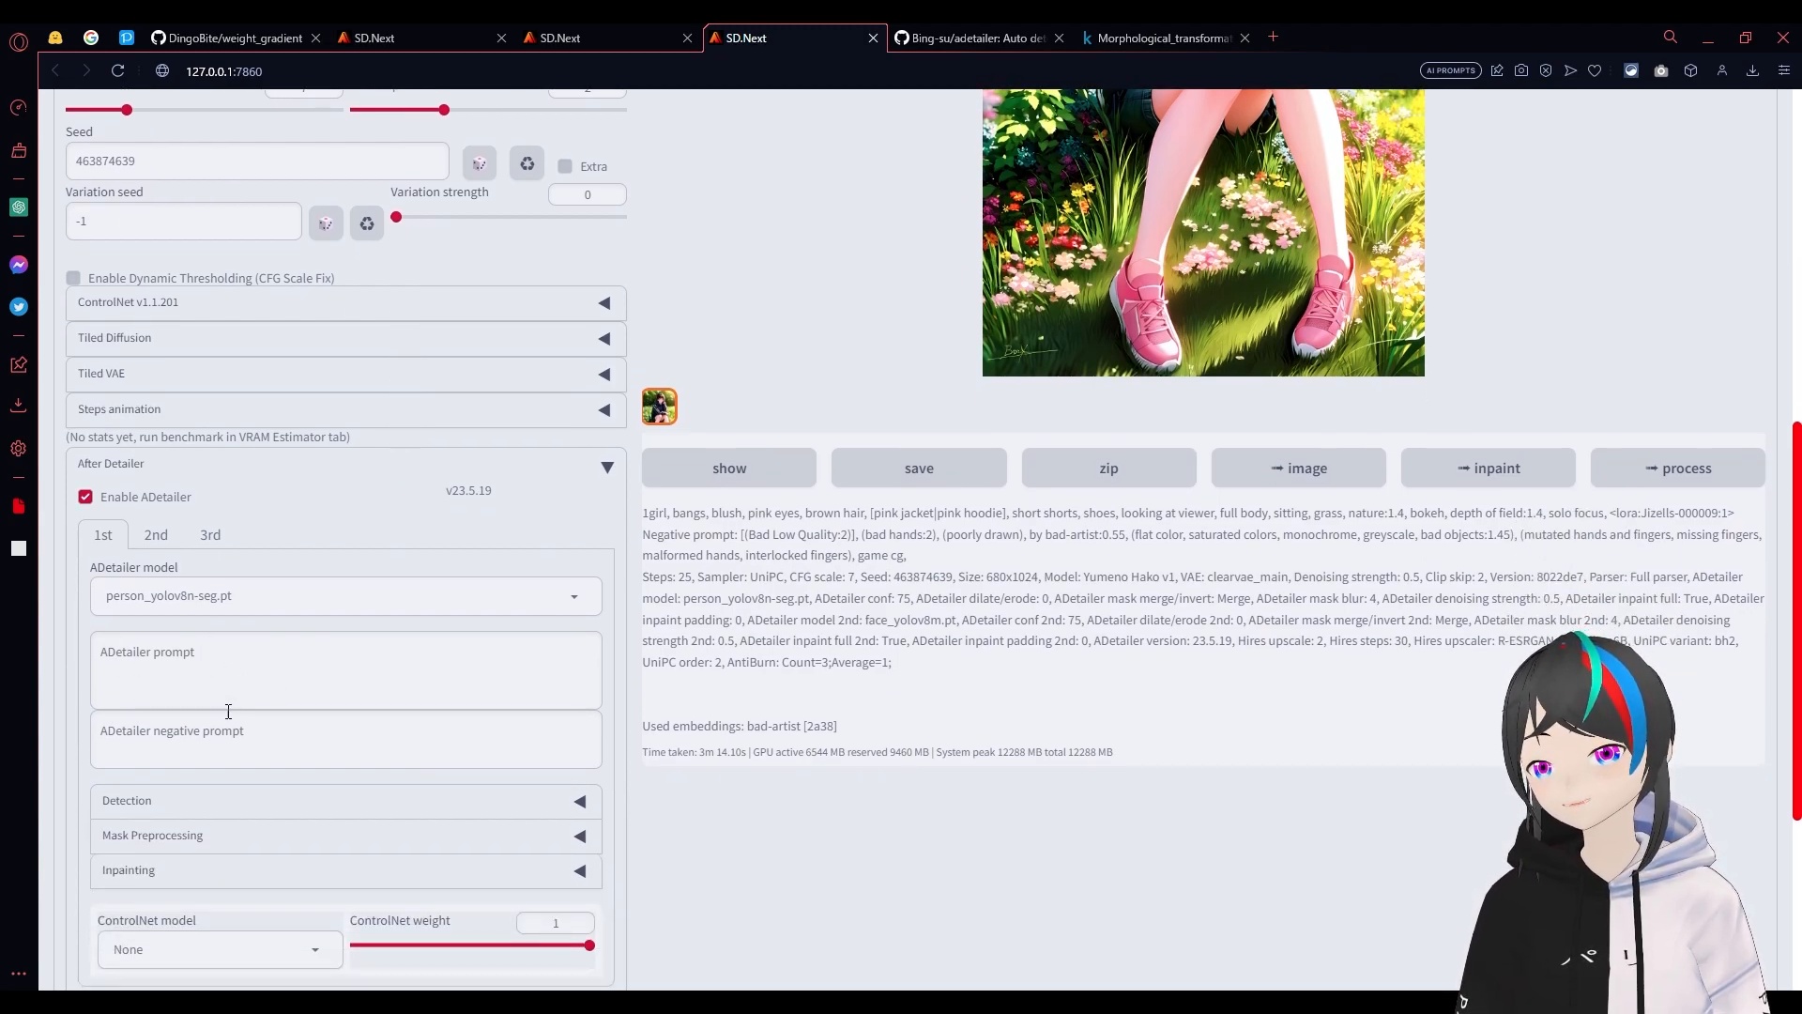
scroll(228, 710, down, 2)
click(141, 623)
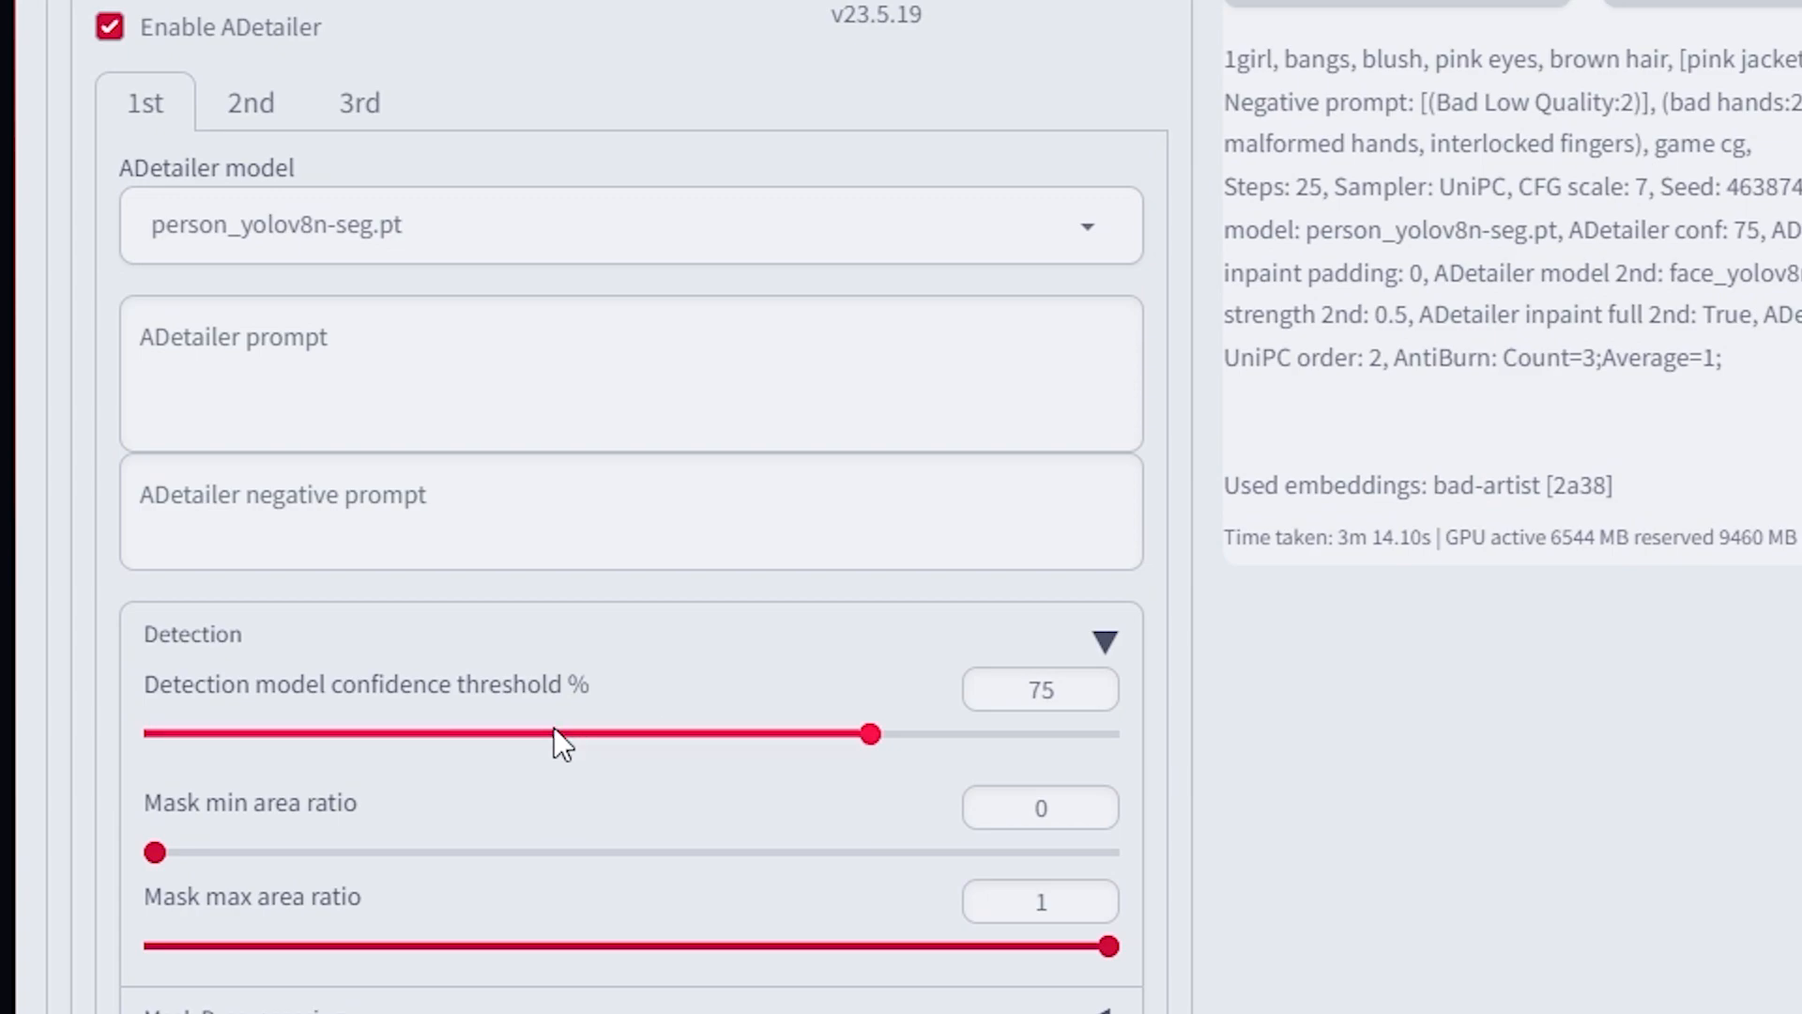
- Try a detection model confidence threshold of 0% for the first unit and set it back to 75%
drag(235, 734, 140, 733)
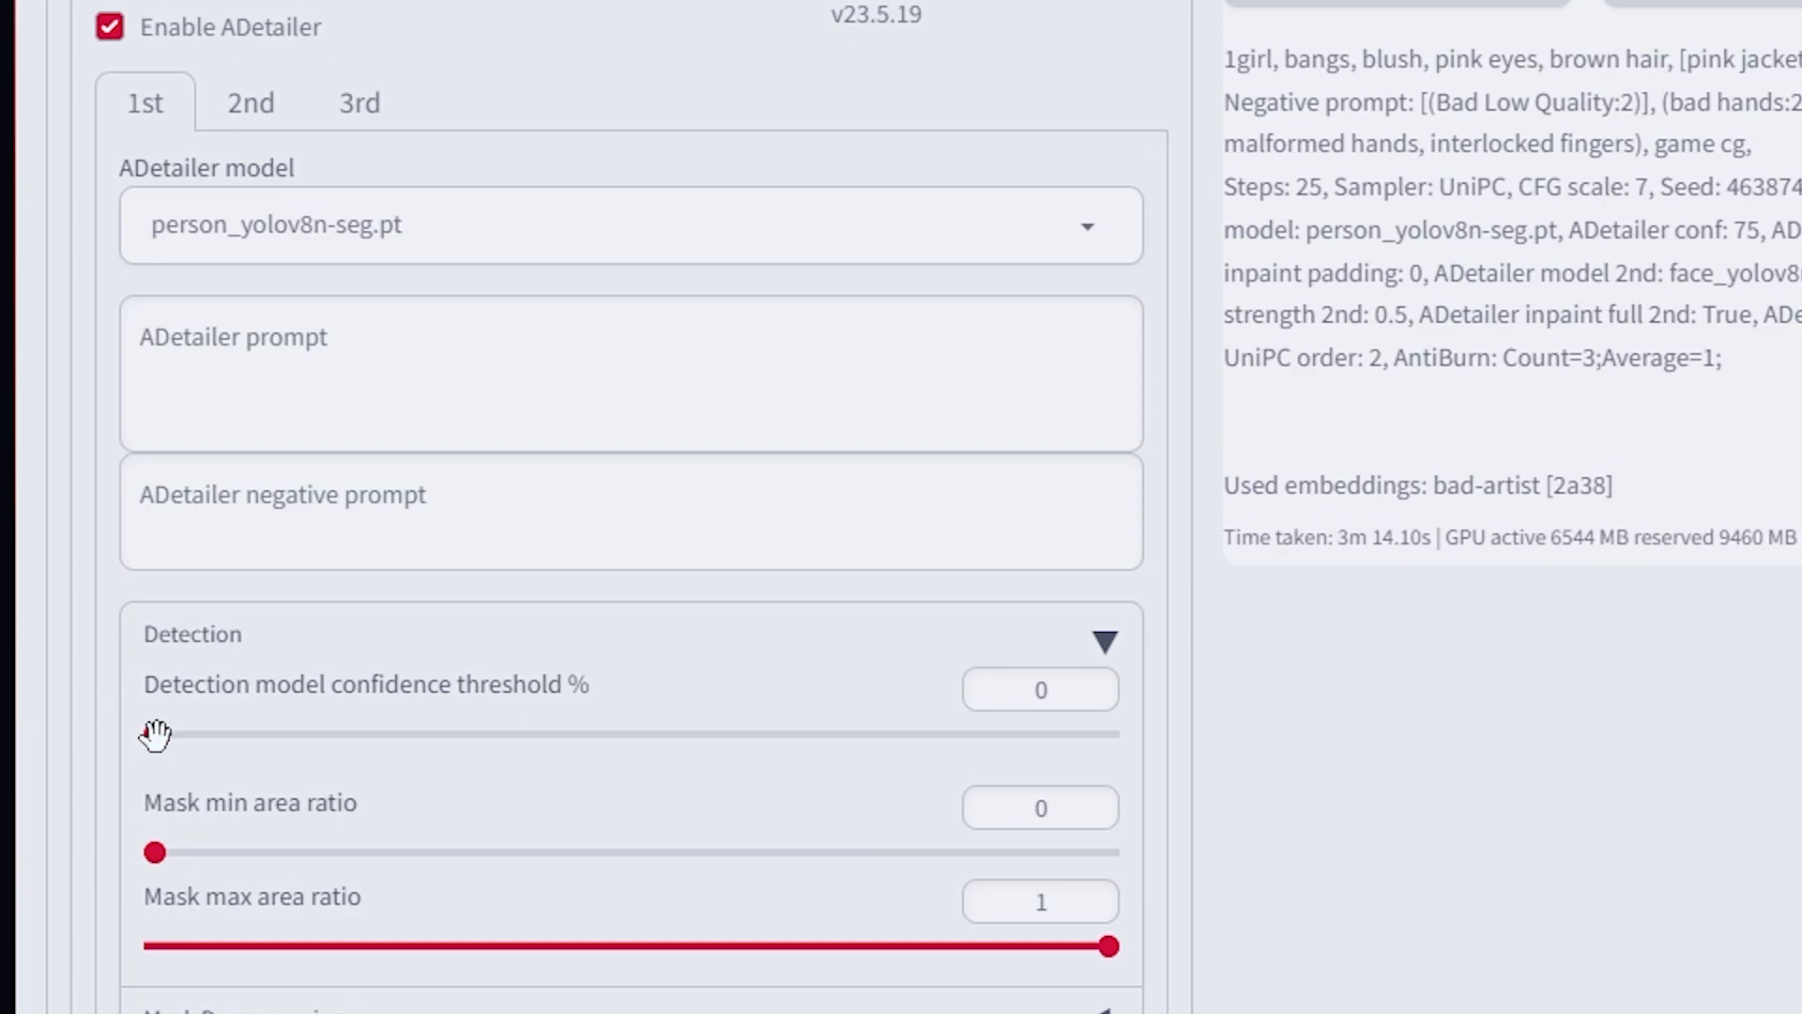
click(784, 741)
drag(848, 742, 880, 736)
click(1068, 695)
key(Down)
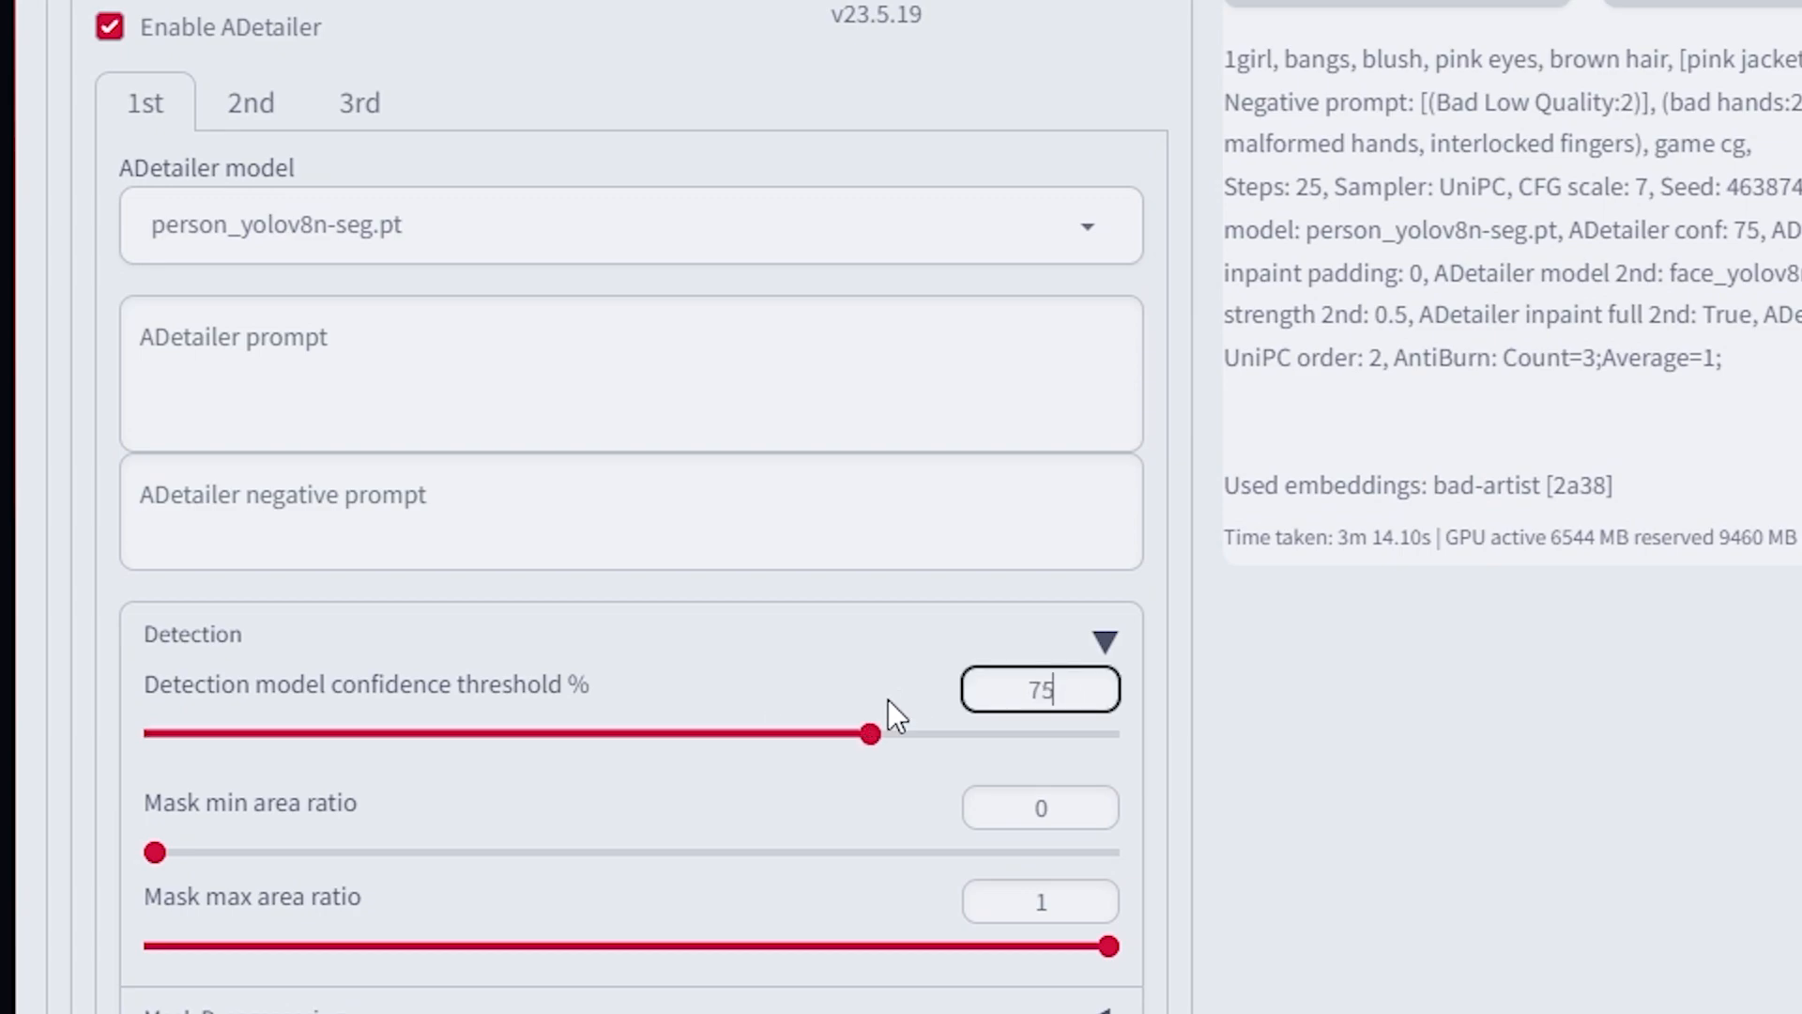
- Compare the detection confidence thresholds of the first and second ADetailer units
drag(1094, 688, 915, 700)
click(1334, 881)
drag(1085, 699, 925, 708)
click(250, 118)
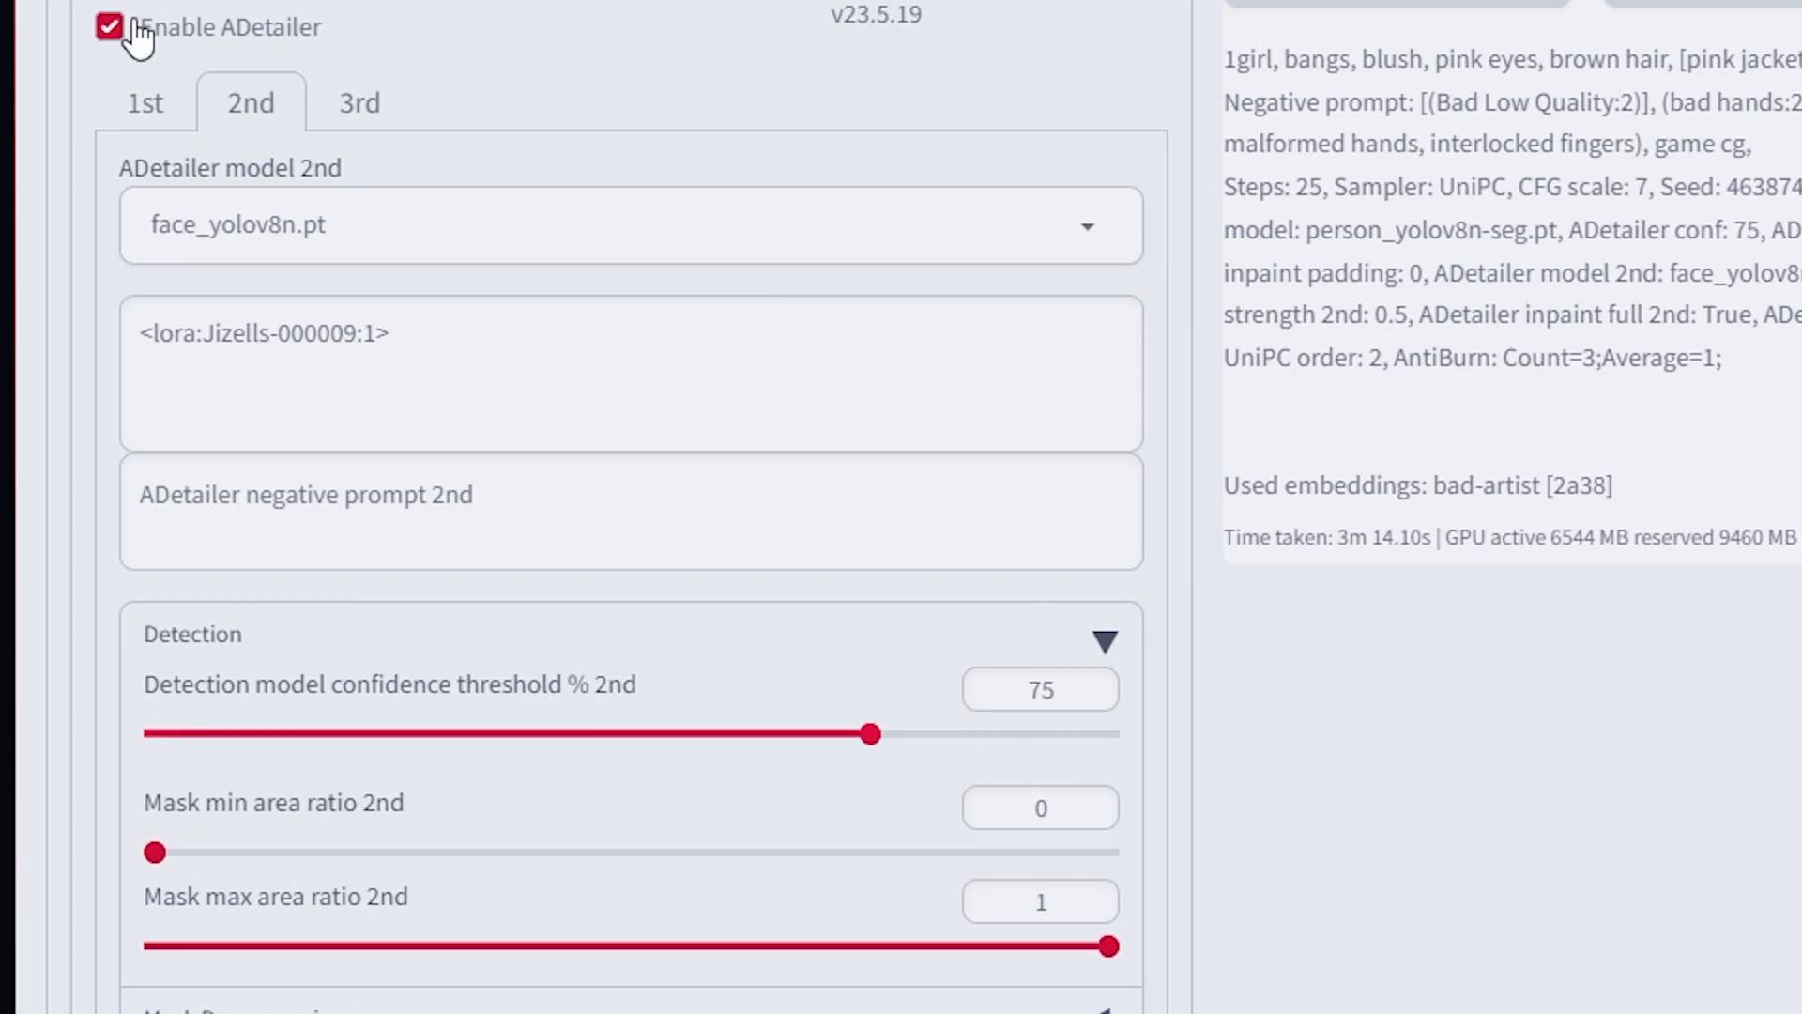
click(147, 106)
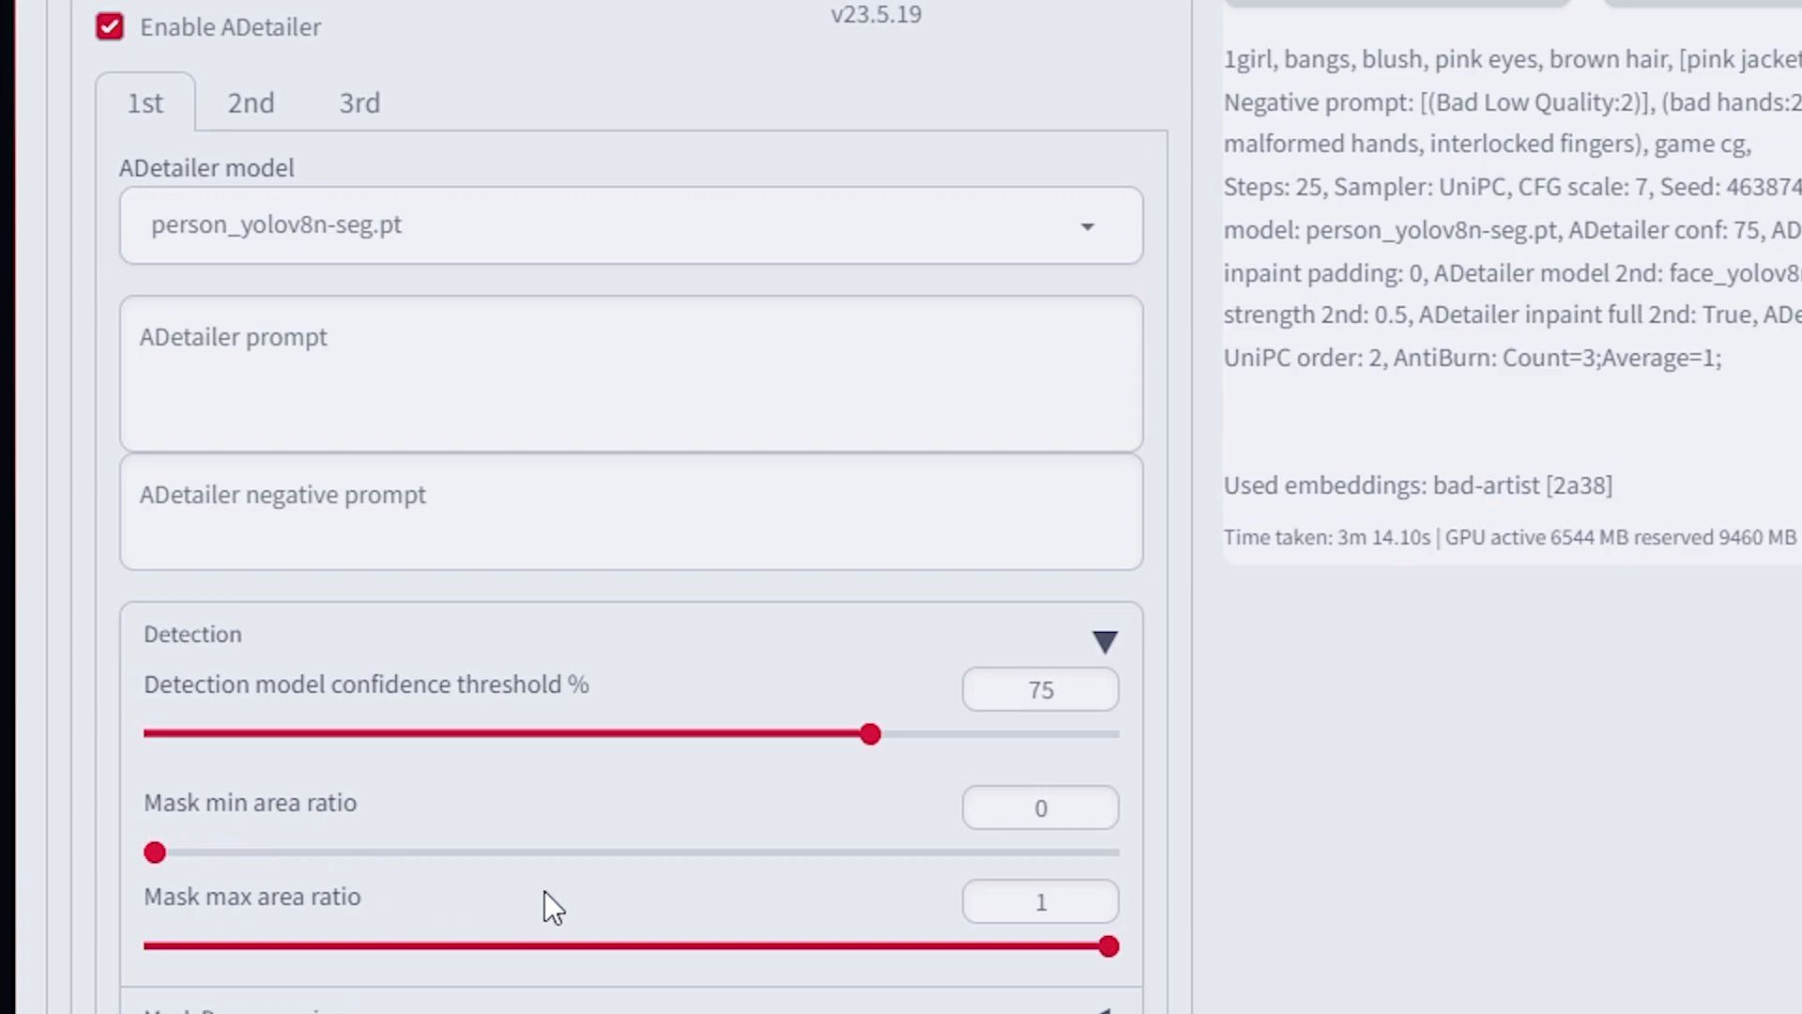
- Try a mask min area ratio of 0.37 for the first ADetailer unit and return it to 0
drag(380, 849, 507, 852)
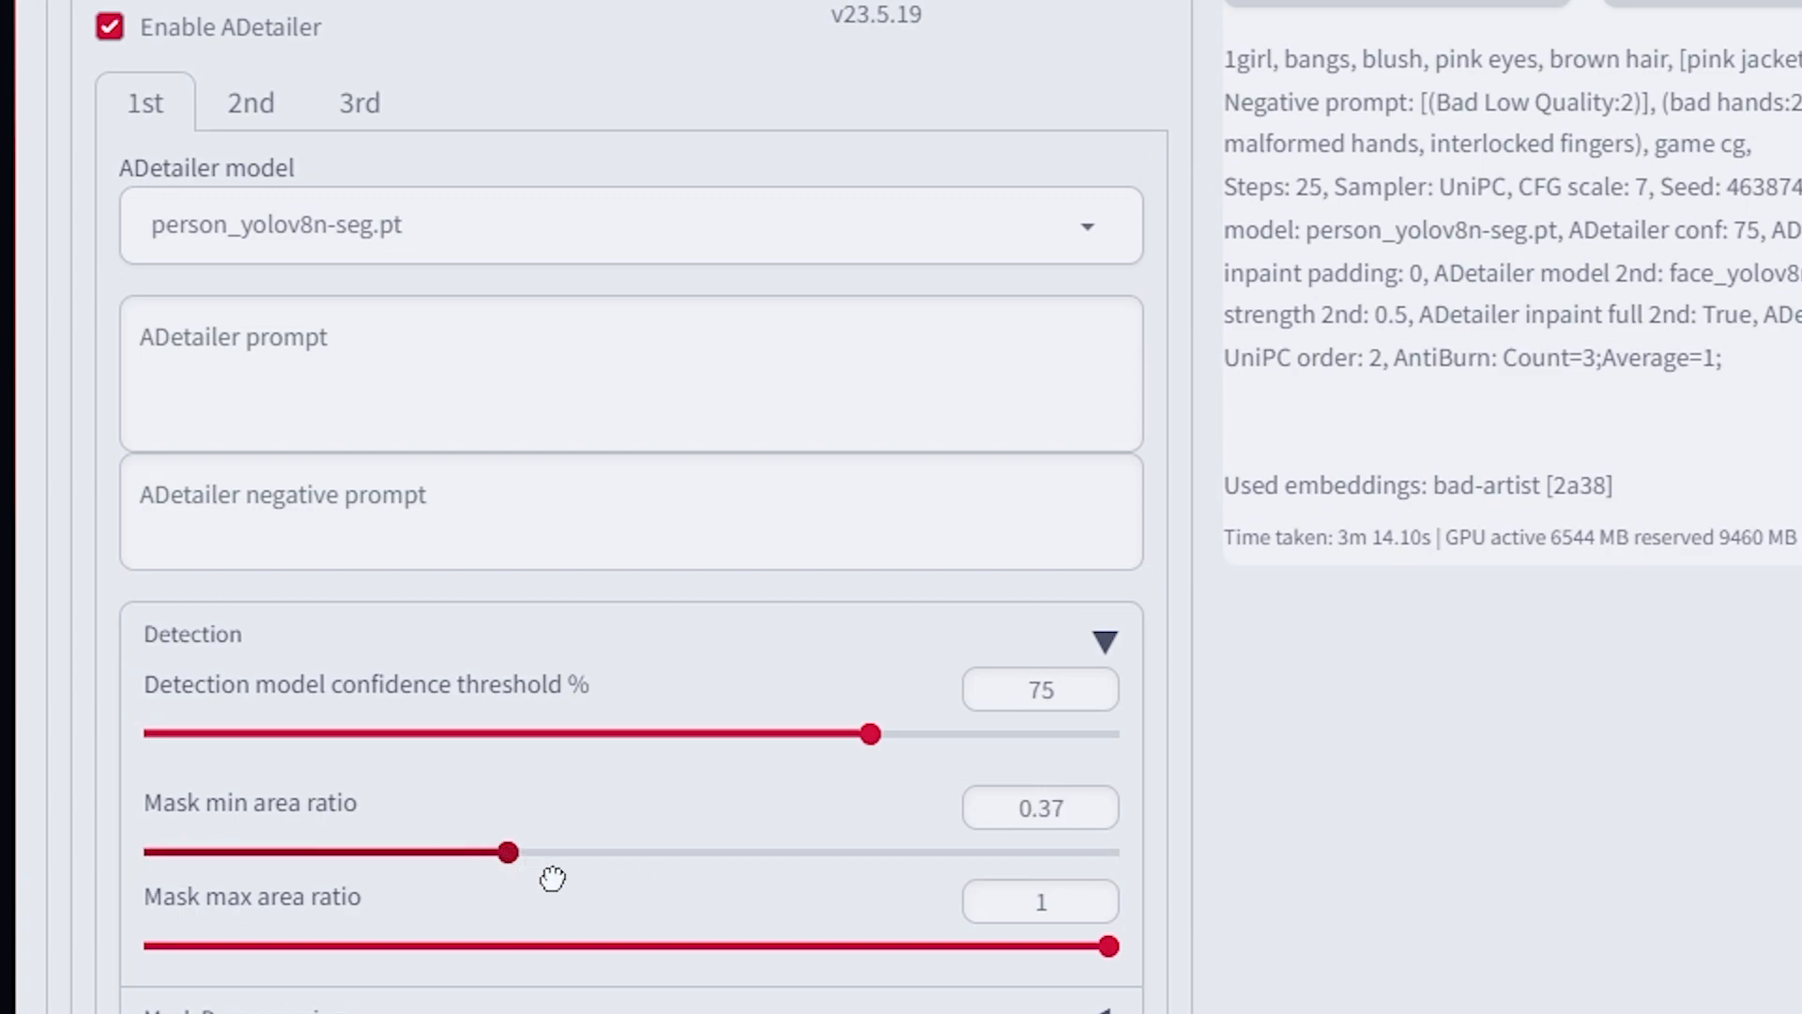
drag(282, 841, 114, 850)
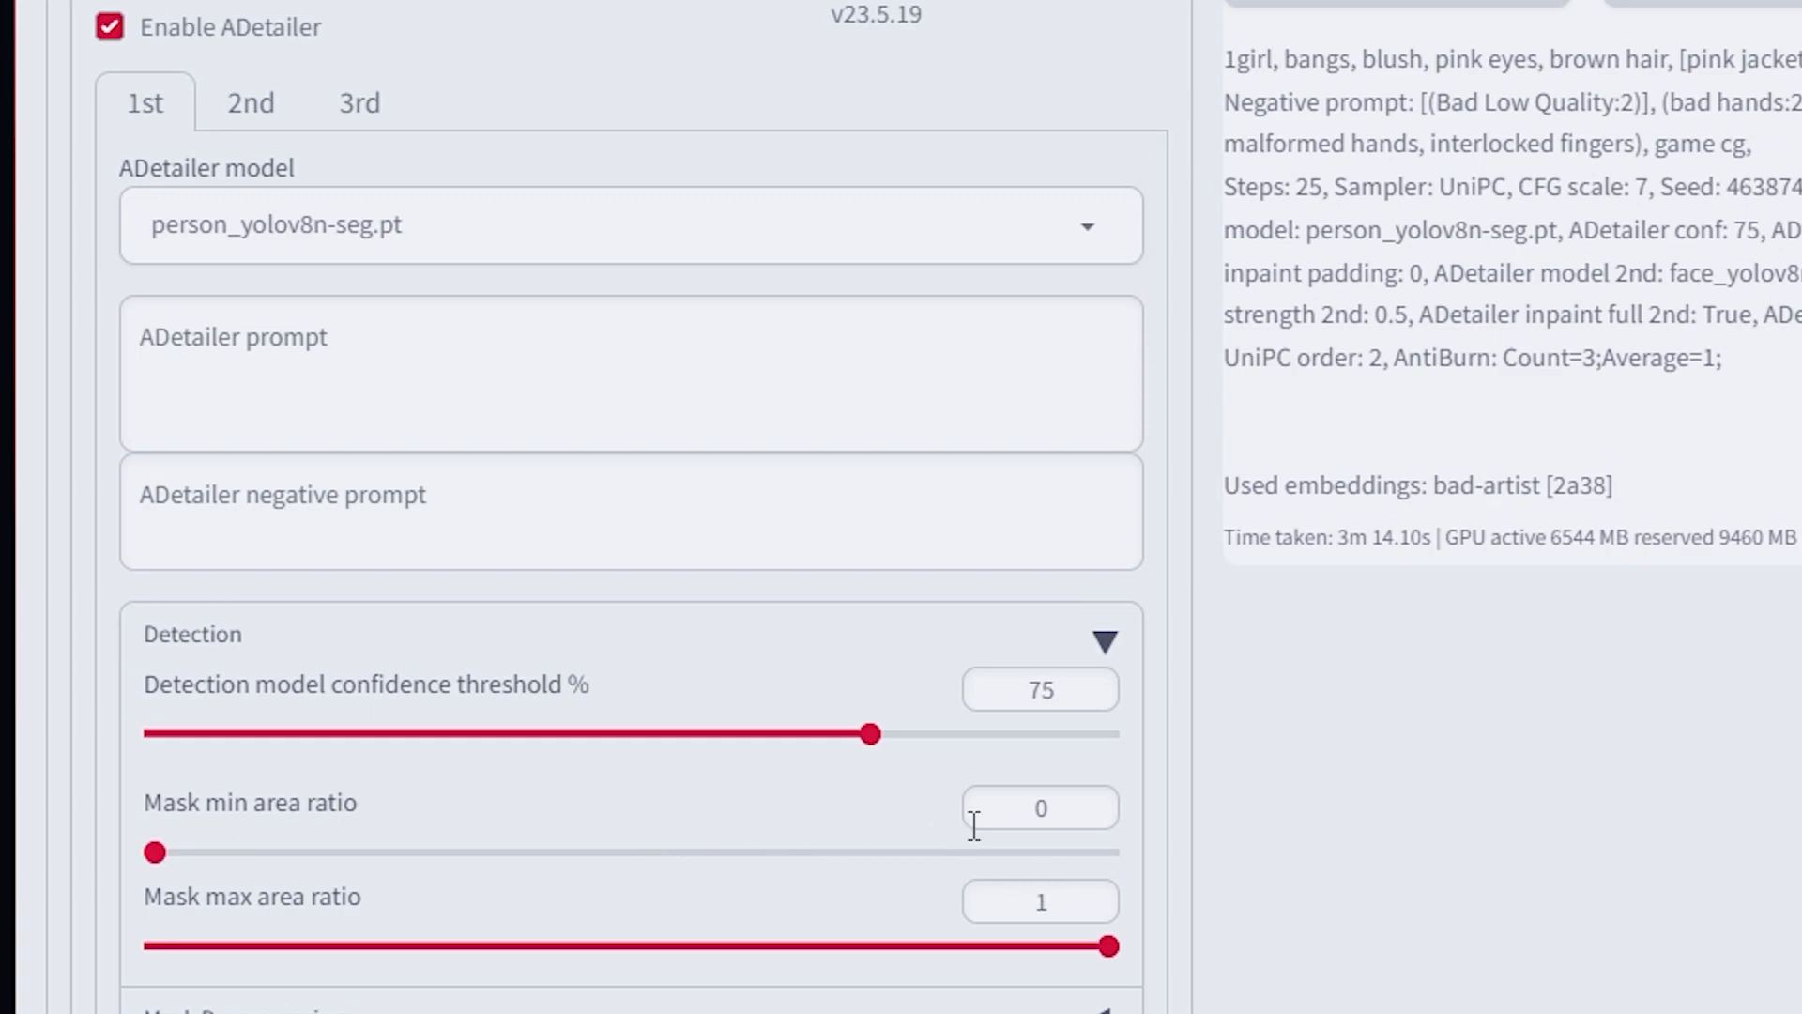
click(1072, 807)
click(1074, 897)
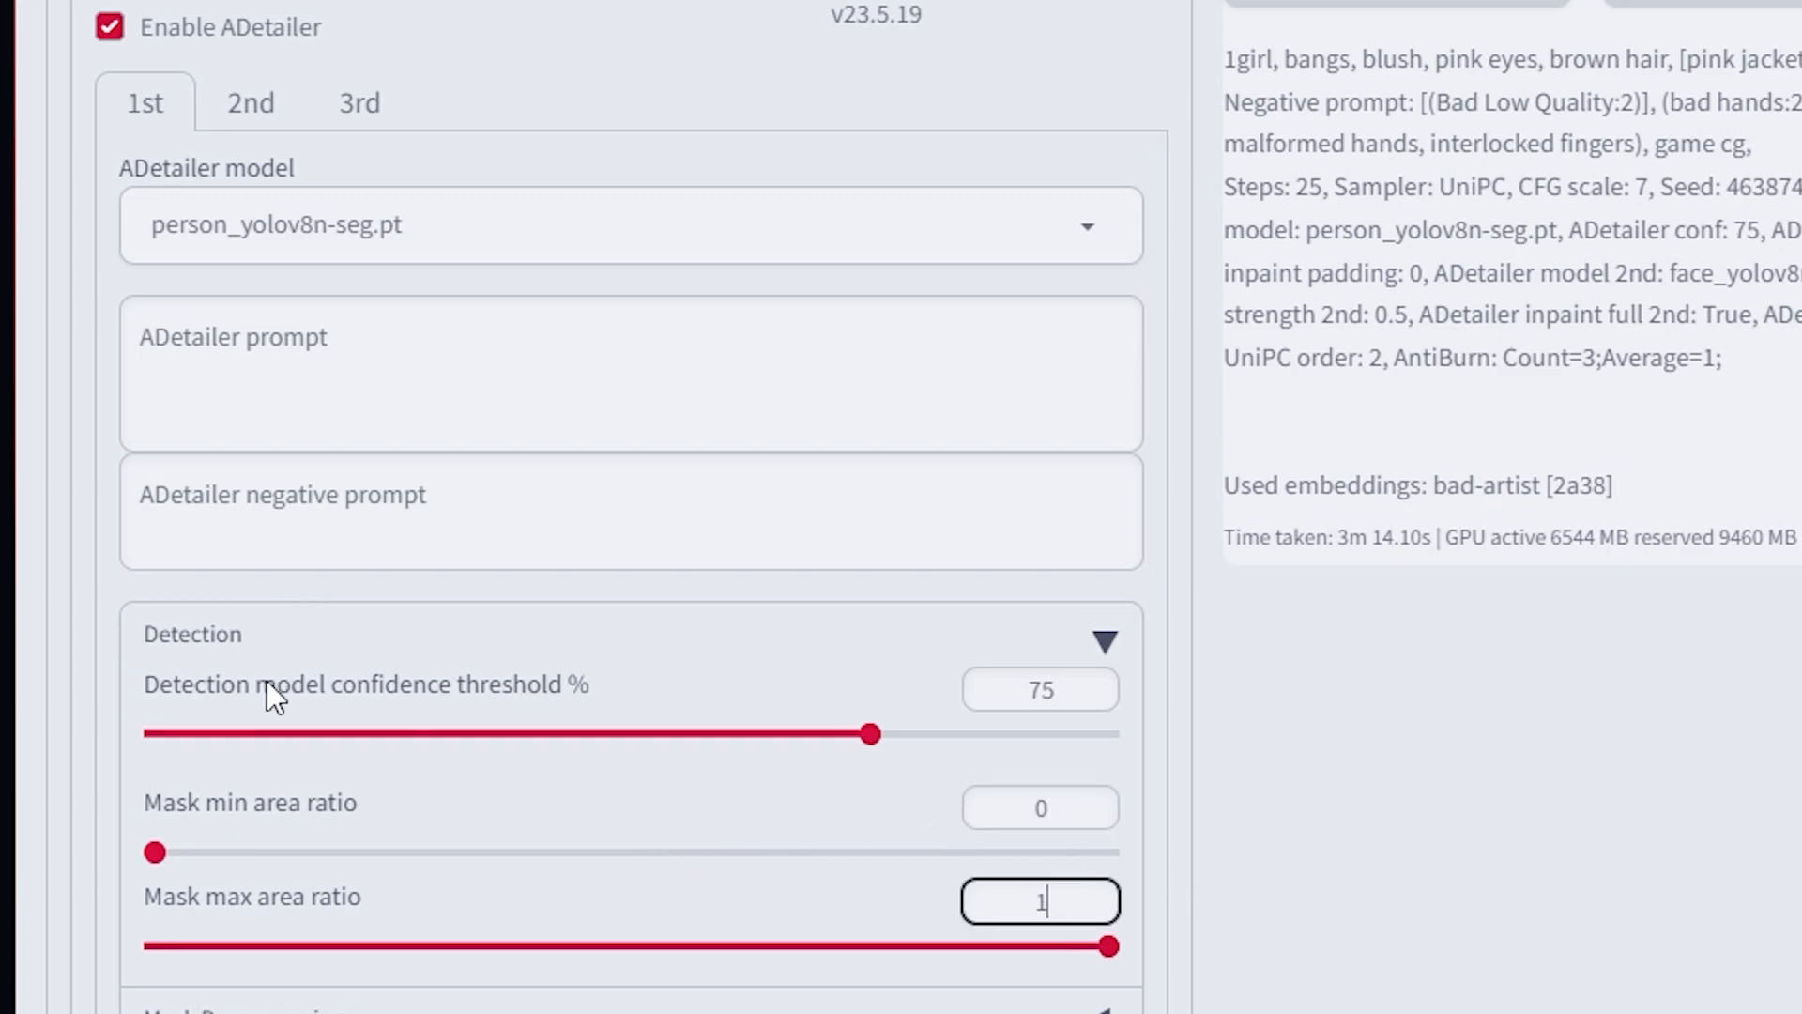
- Expand the first unit's Mask Preprocessing options and consult the ADetailer README on GitHub
click(246, 1011)
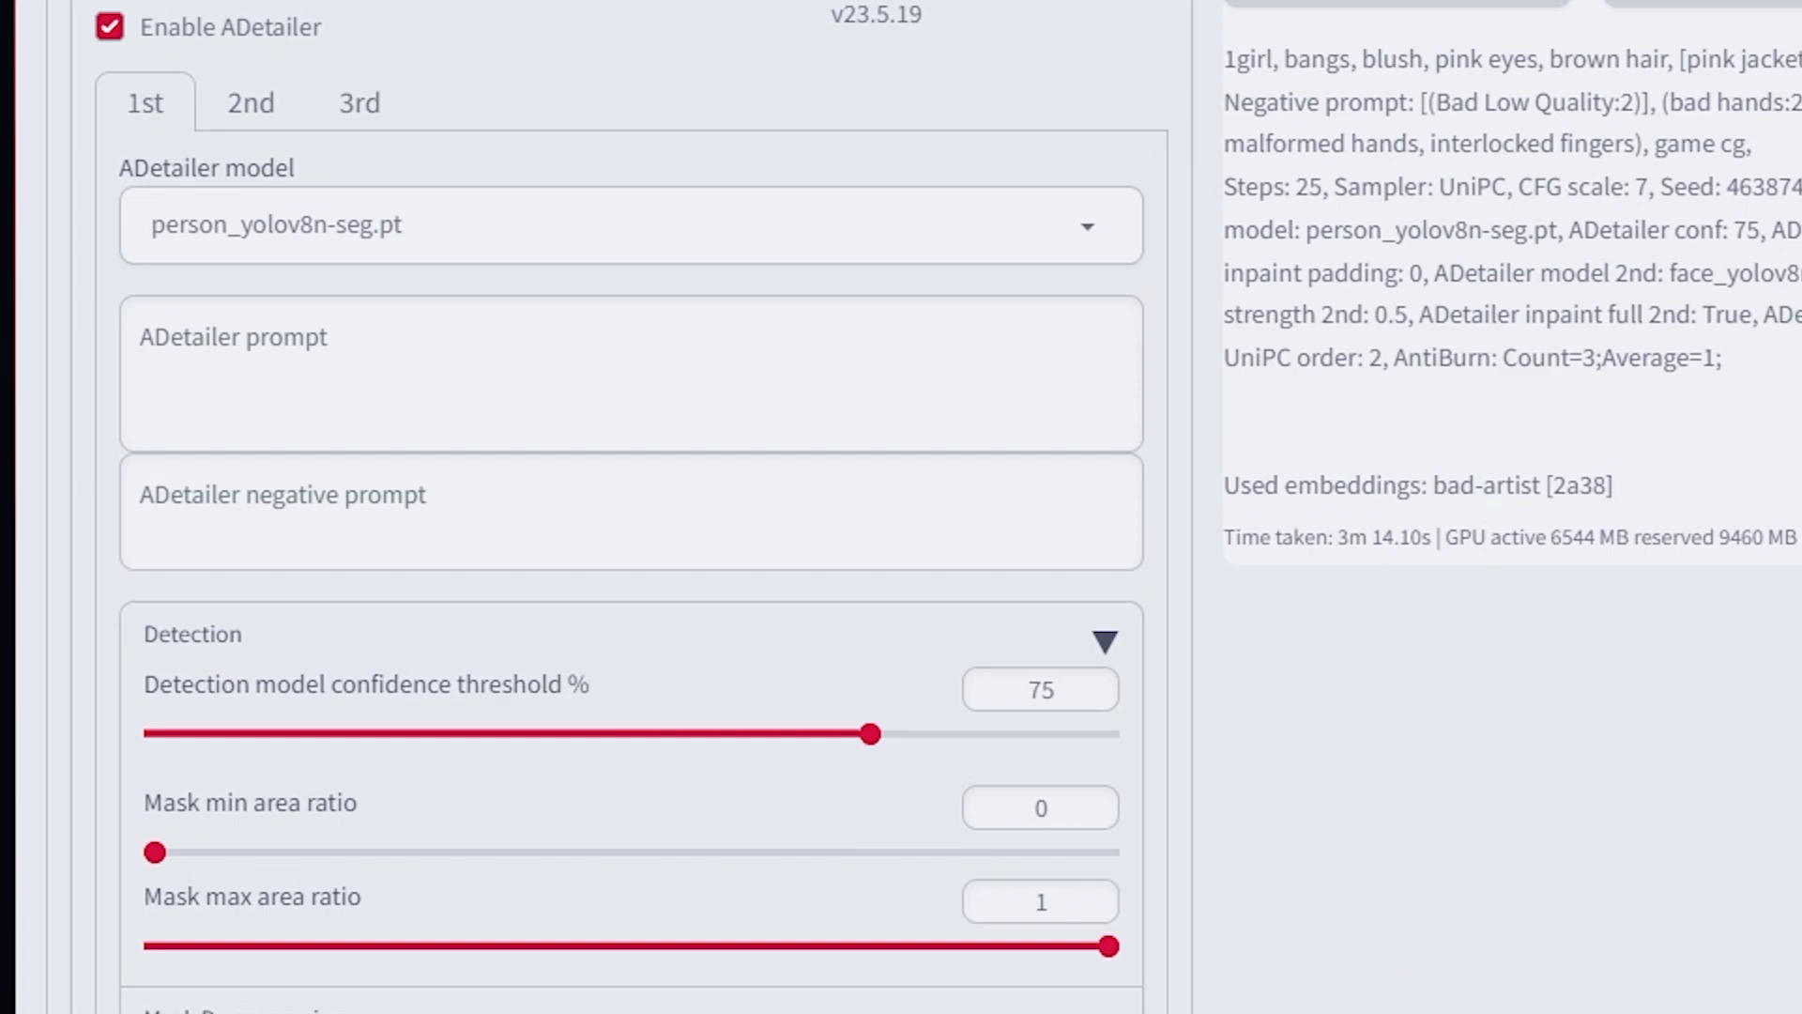
scroll(165, 672, down, 4)
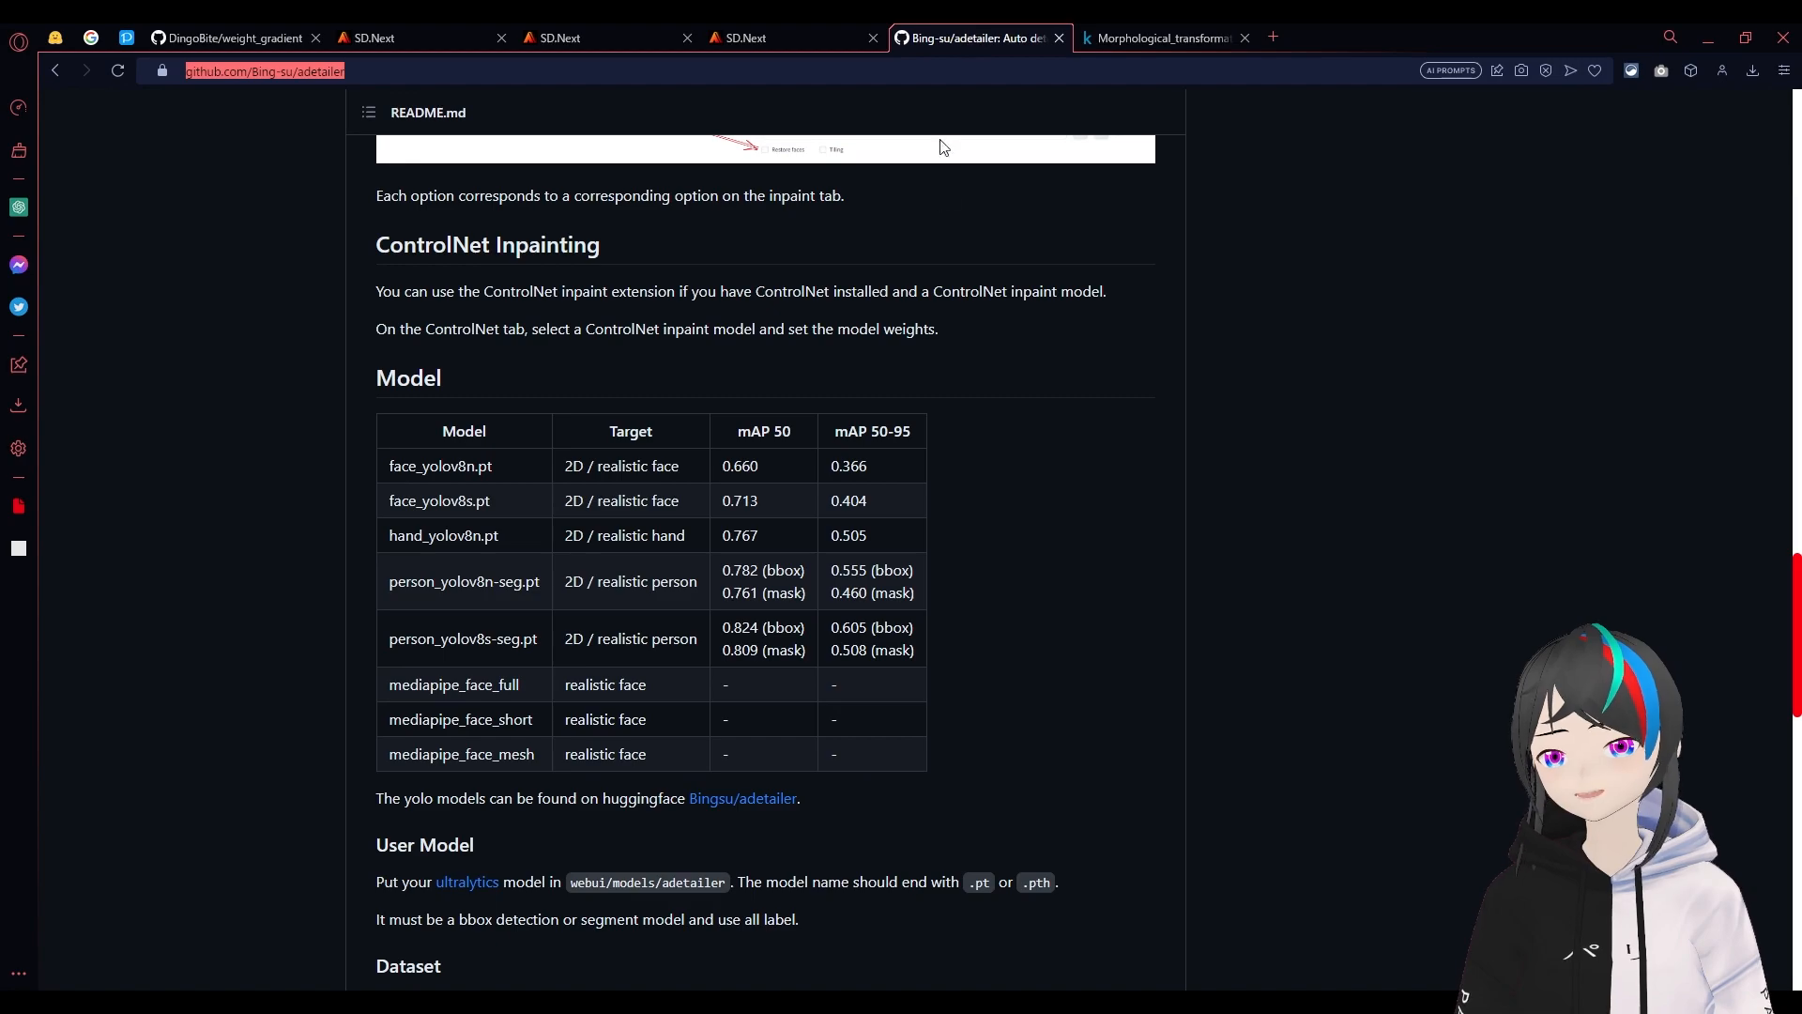
scroll(338, 514, down, 10)
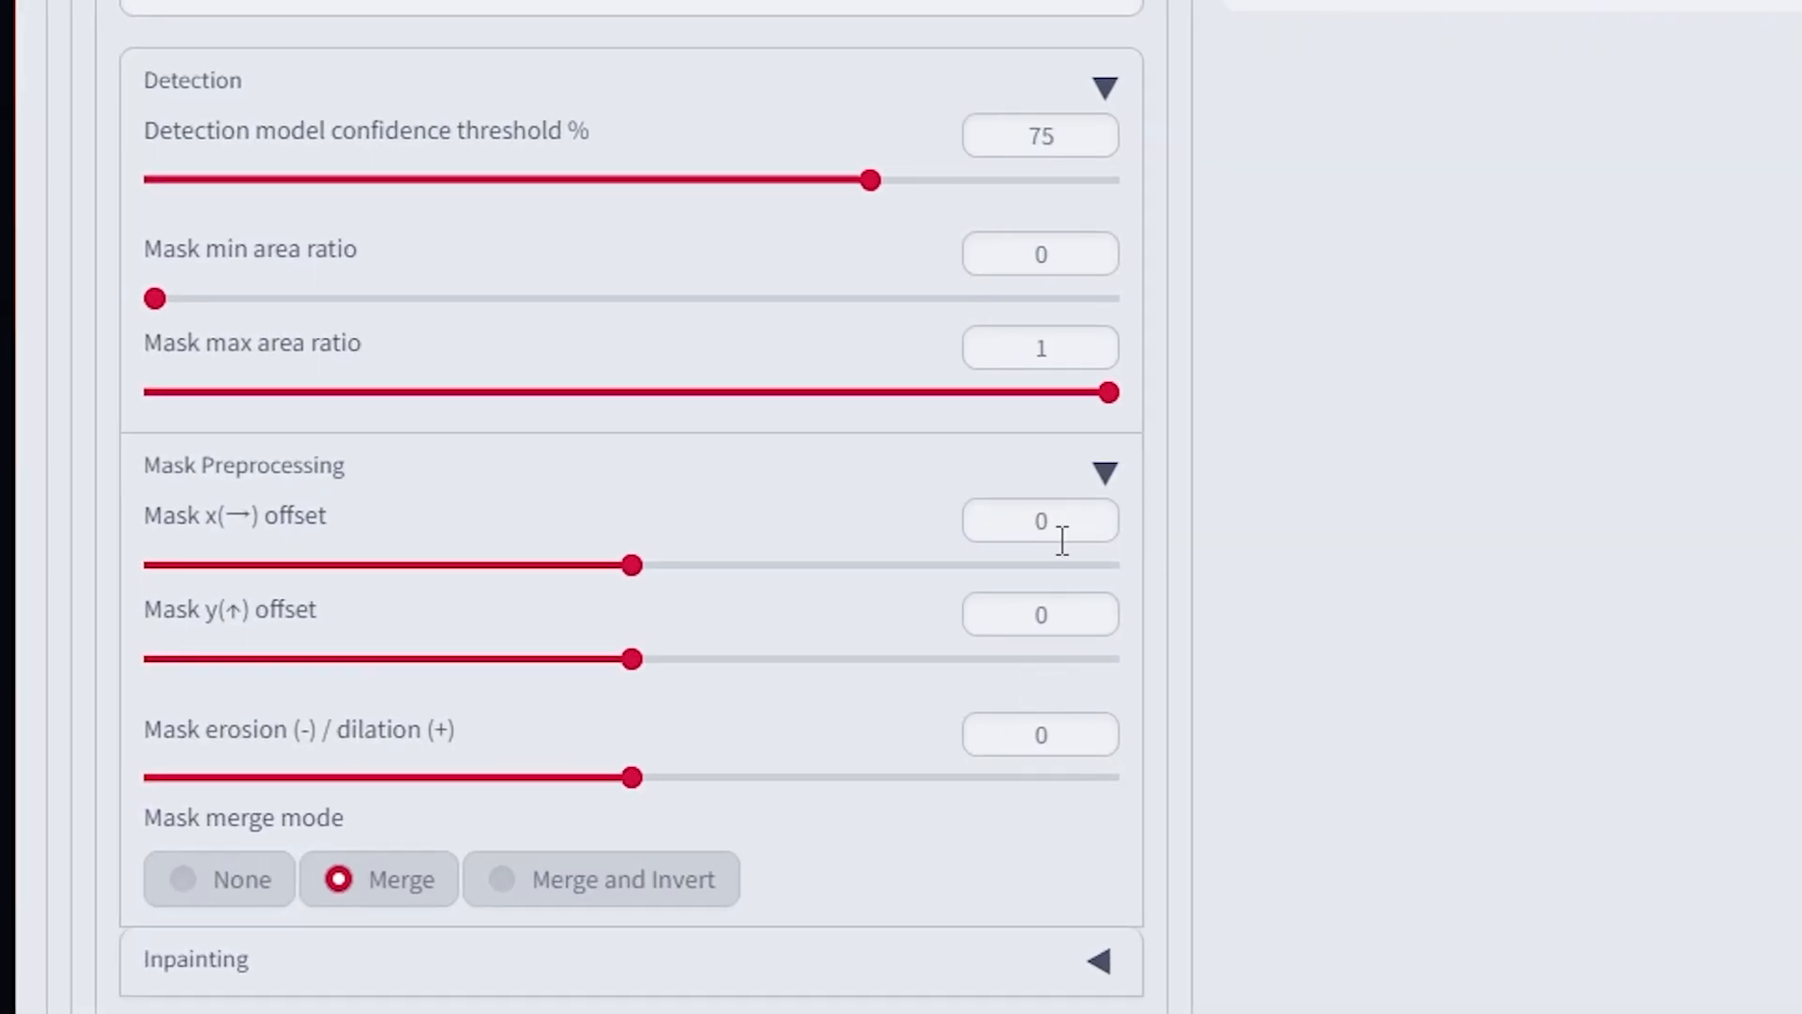
click(1049, 619)
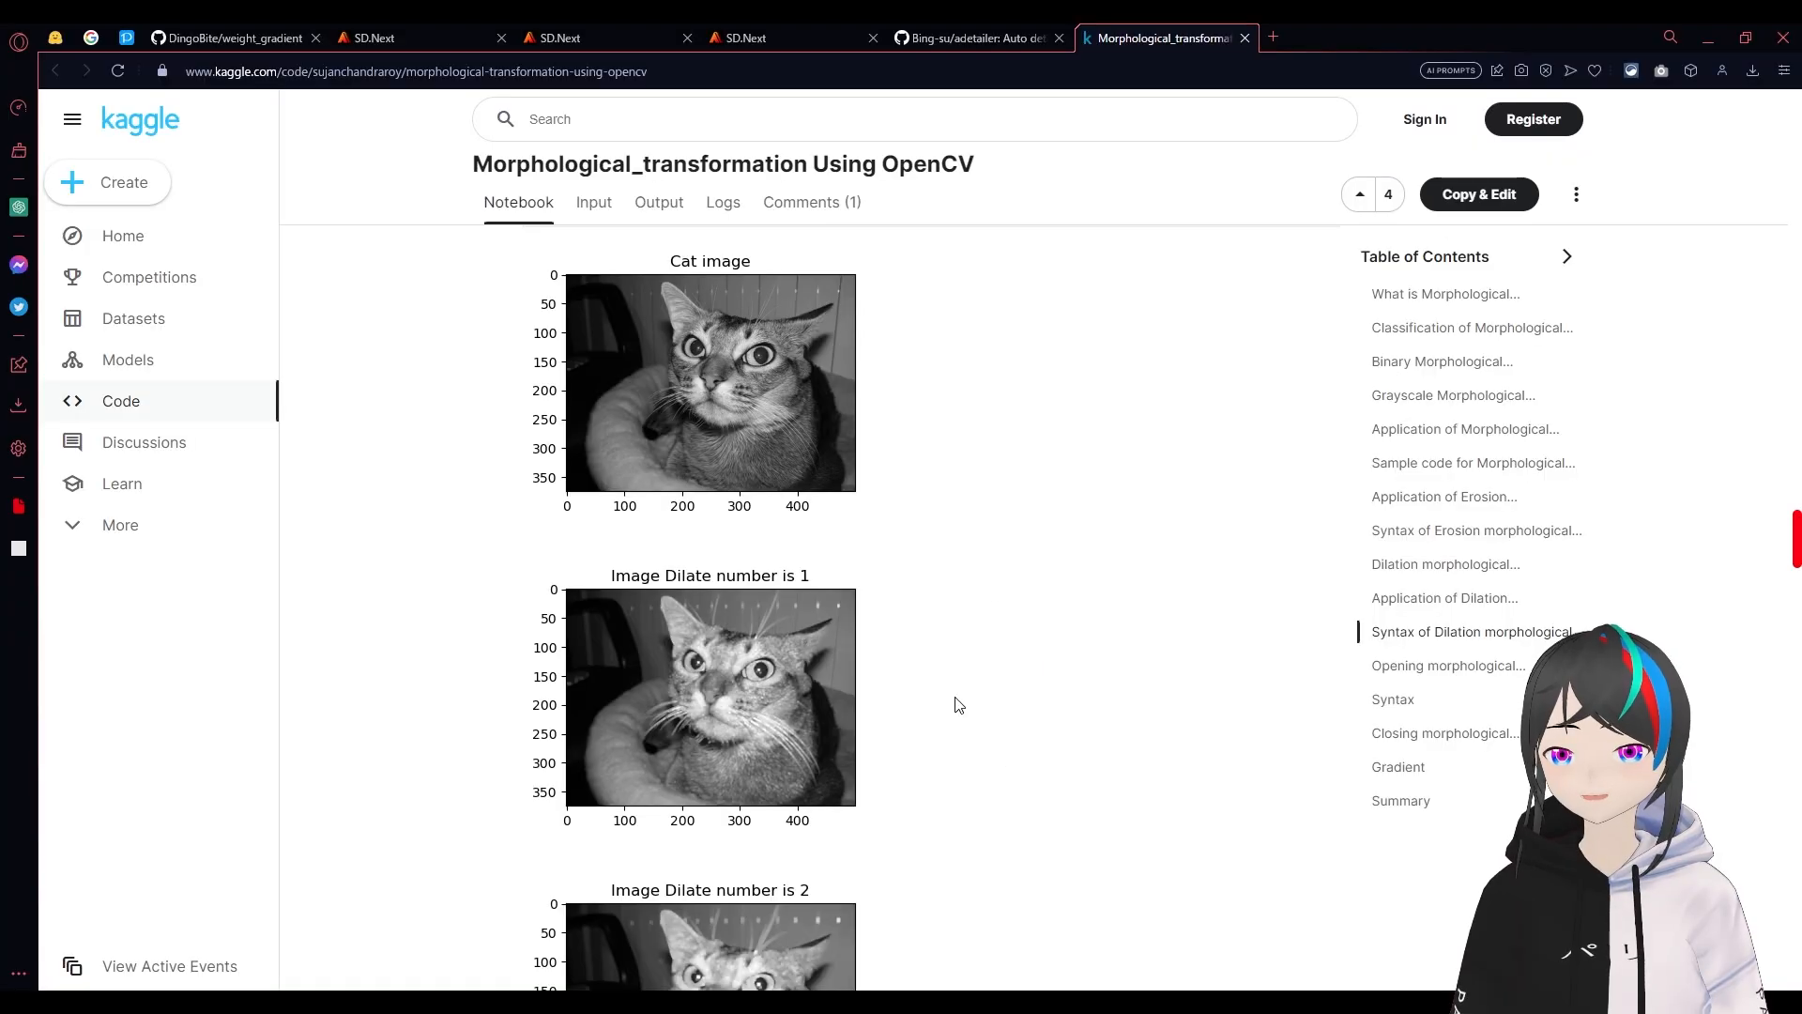
- Examine the cat image examples of erosion and dilation in the Morphological_transformation Using OpenCV notebook on Kaggle
scroll(957, 704, up, 20)
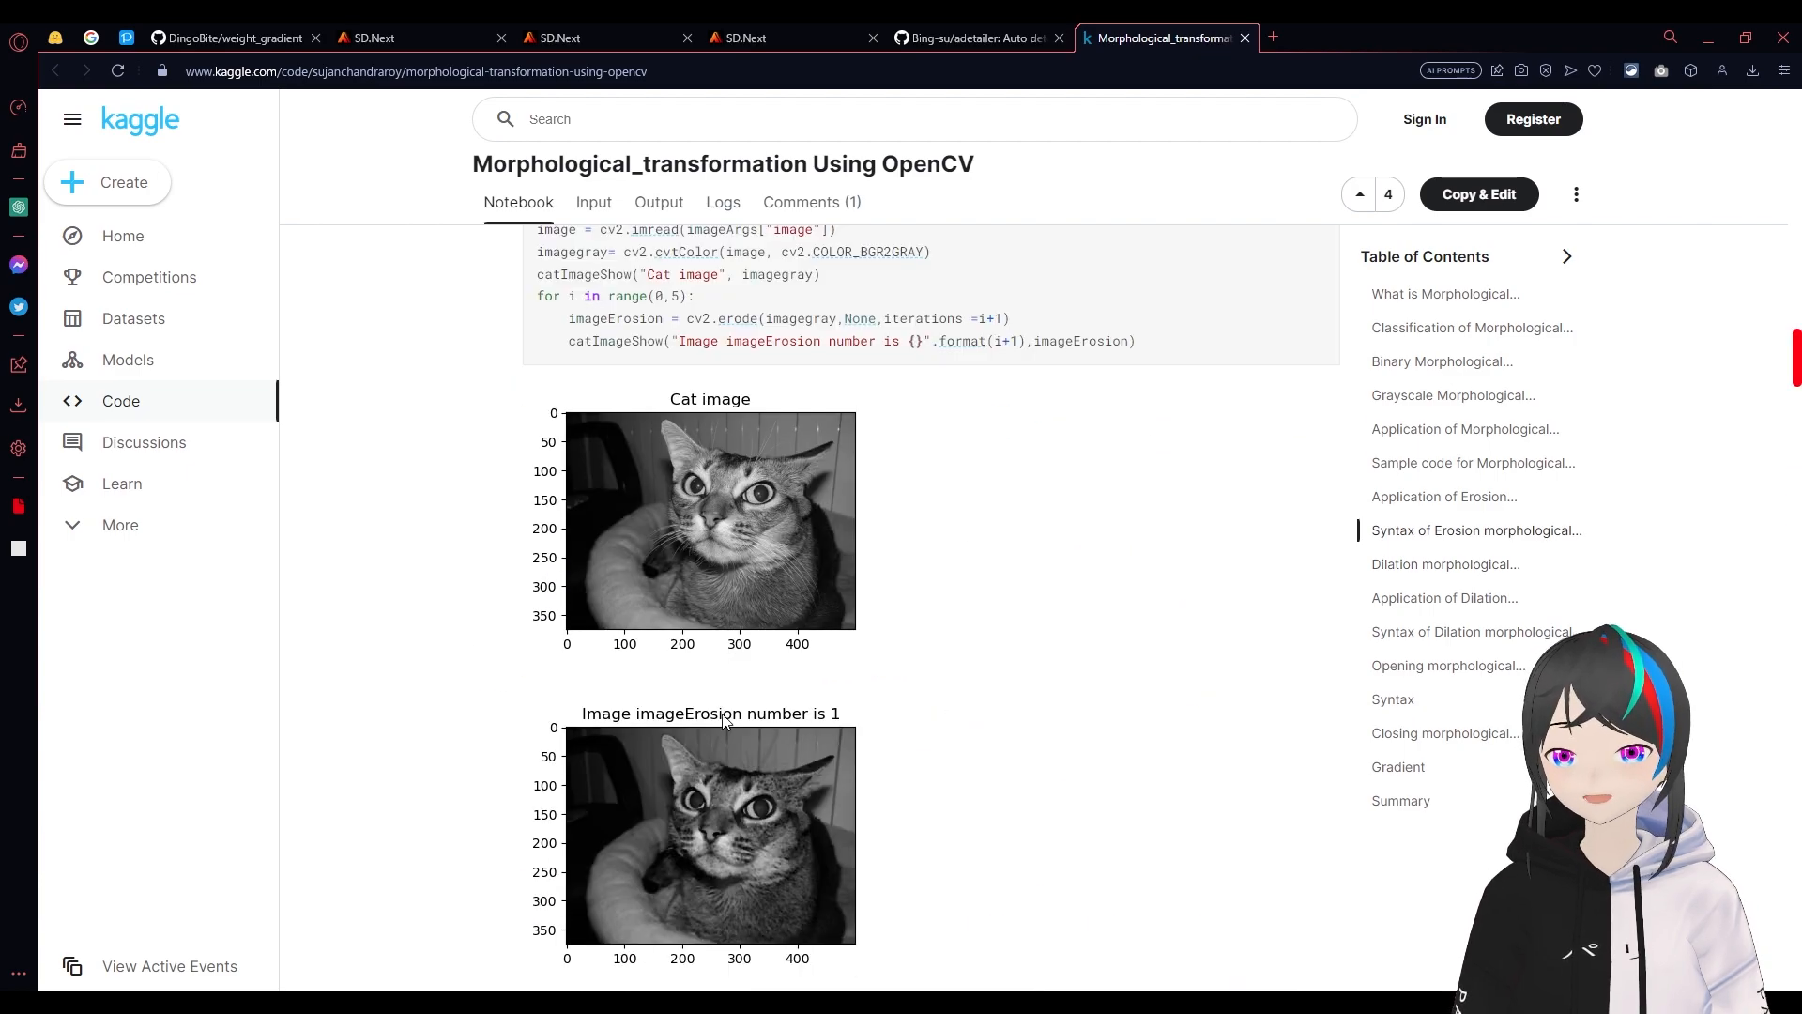
scroll(688, 713, down, 2)
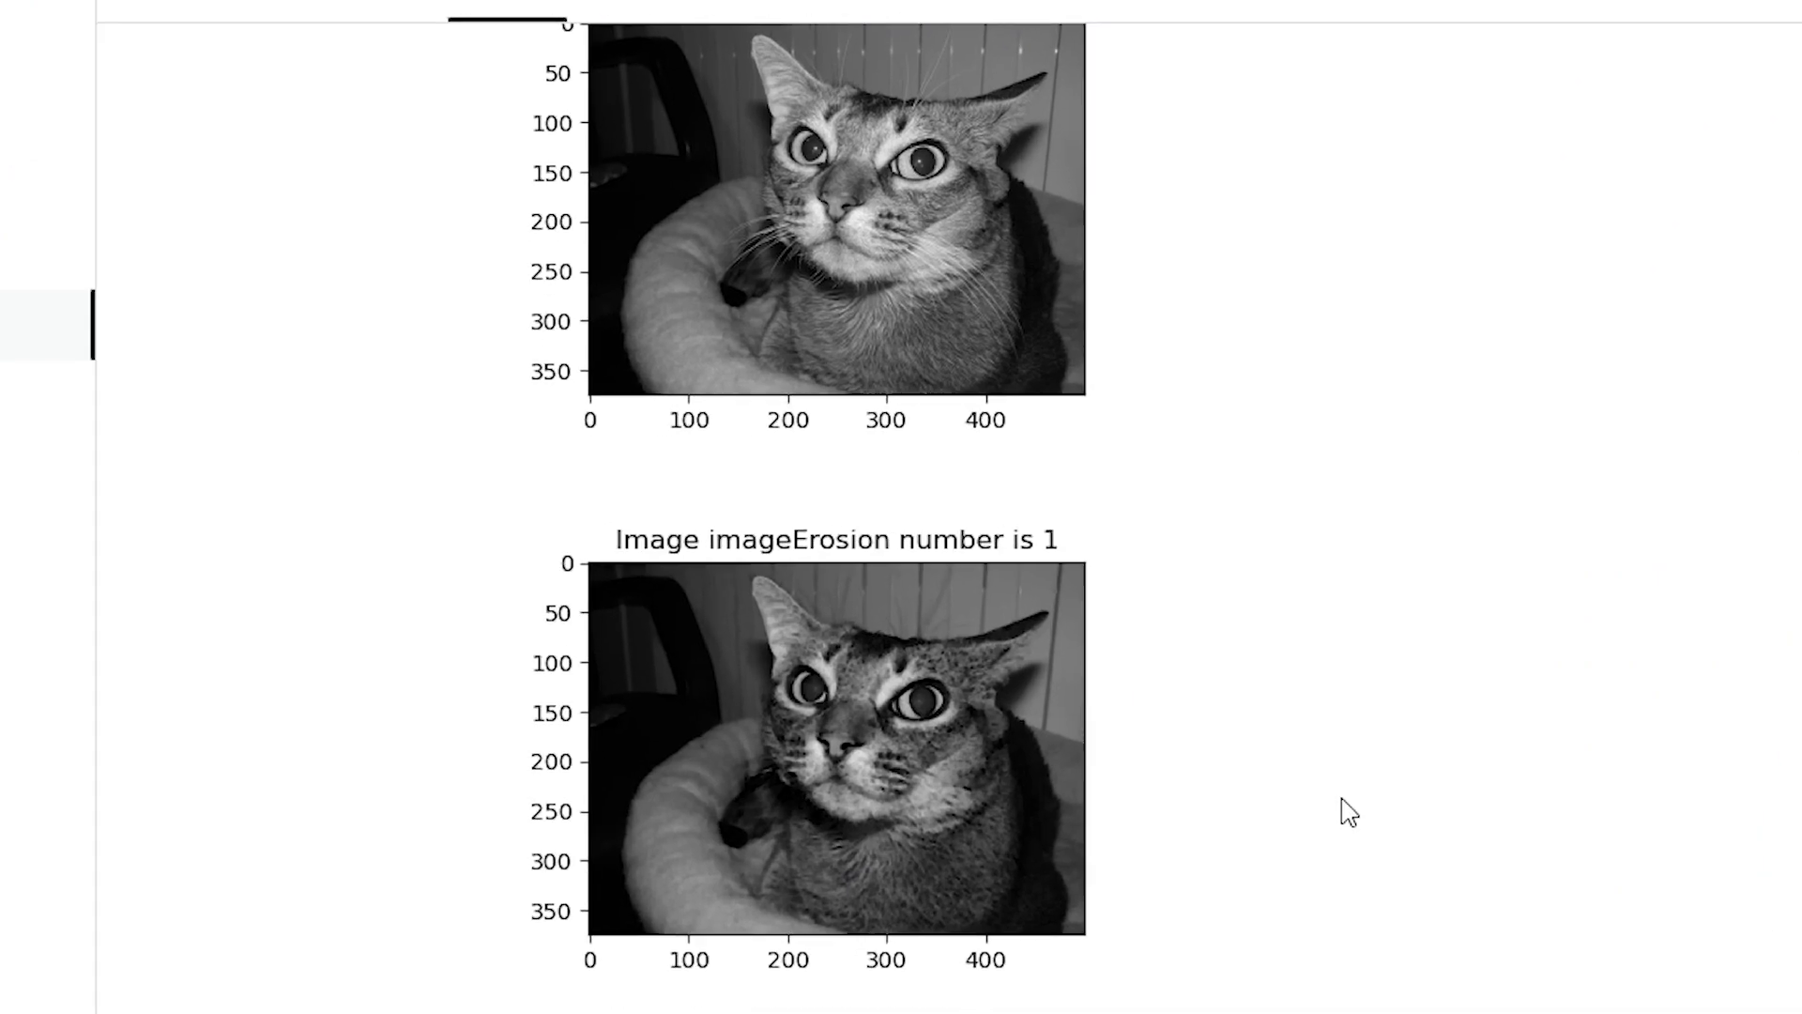
scroll(1006, 681, down, 4)
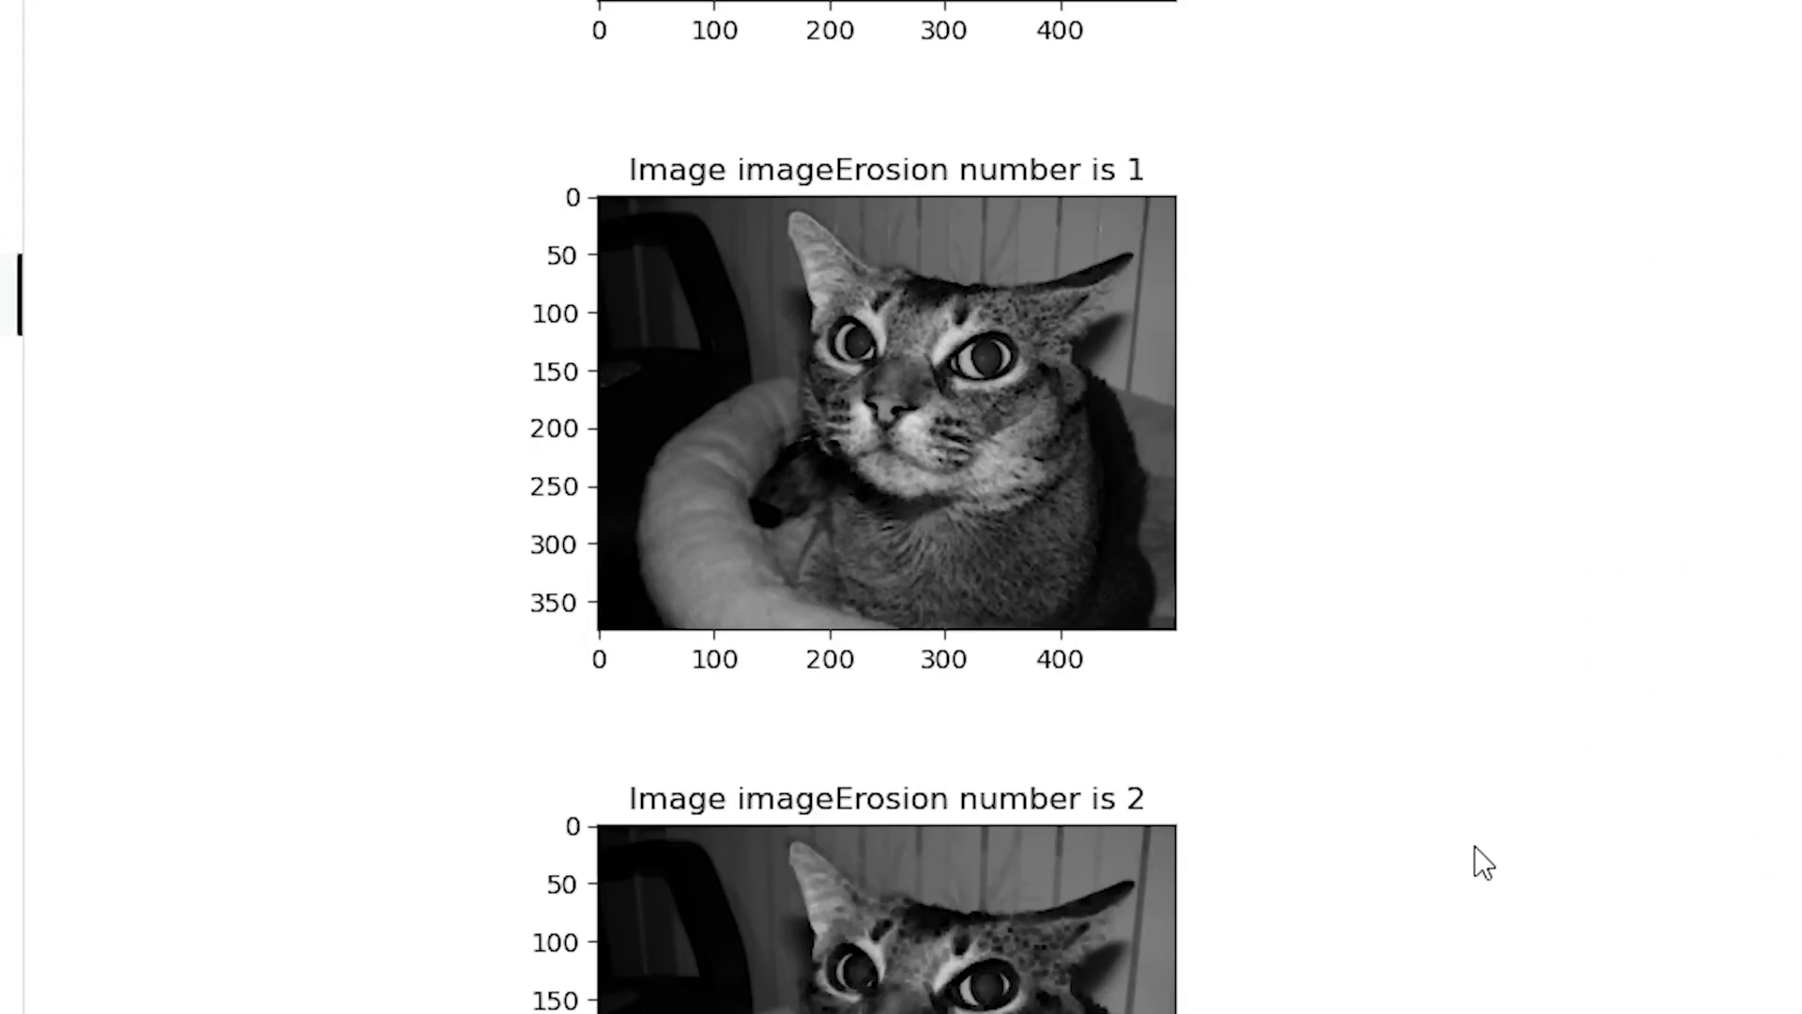
scroll(1473, 847, down, 18)
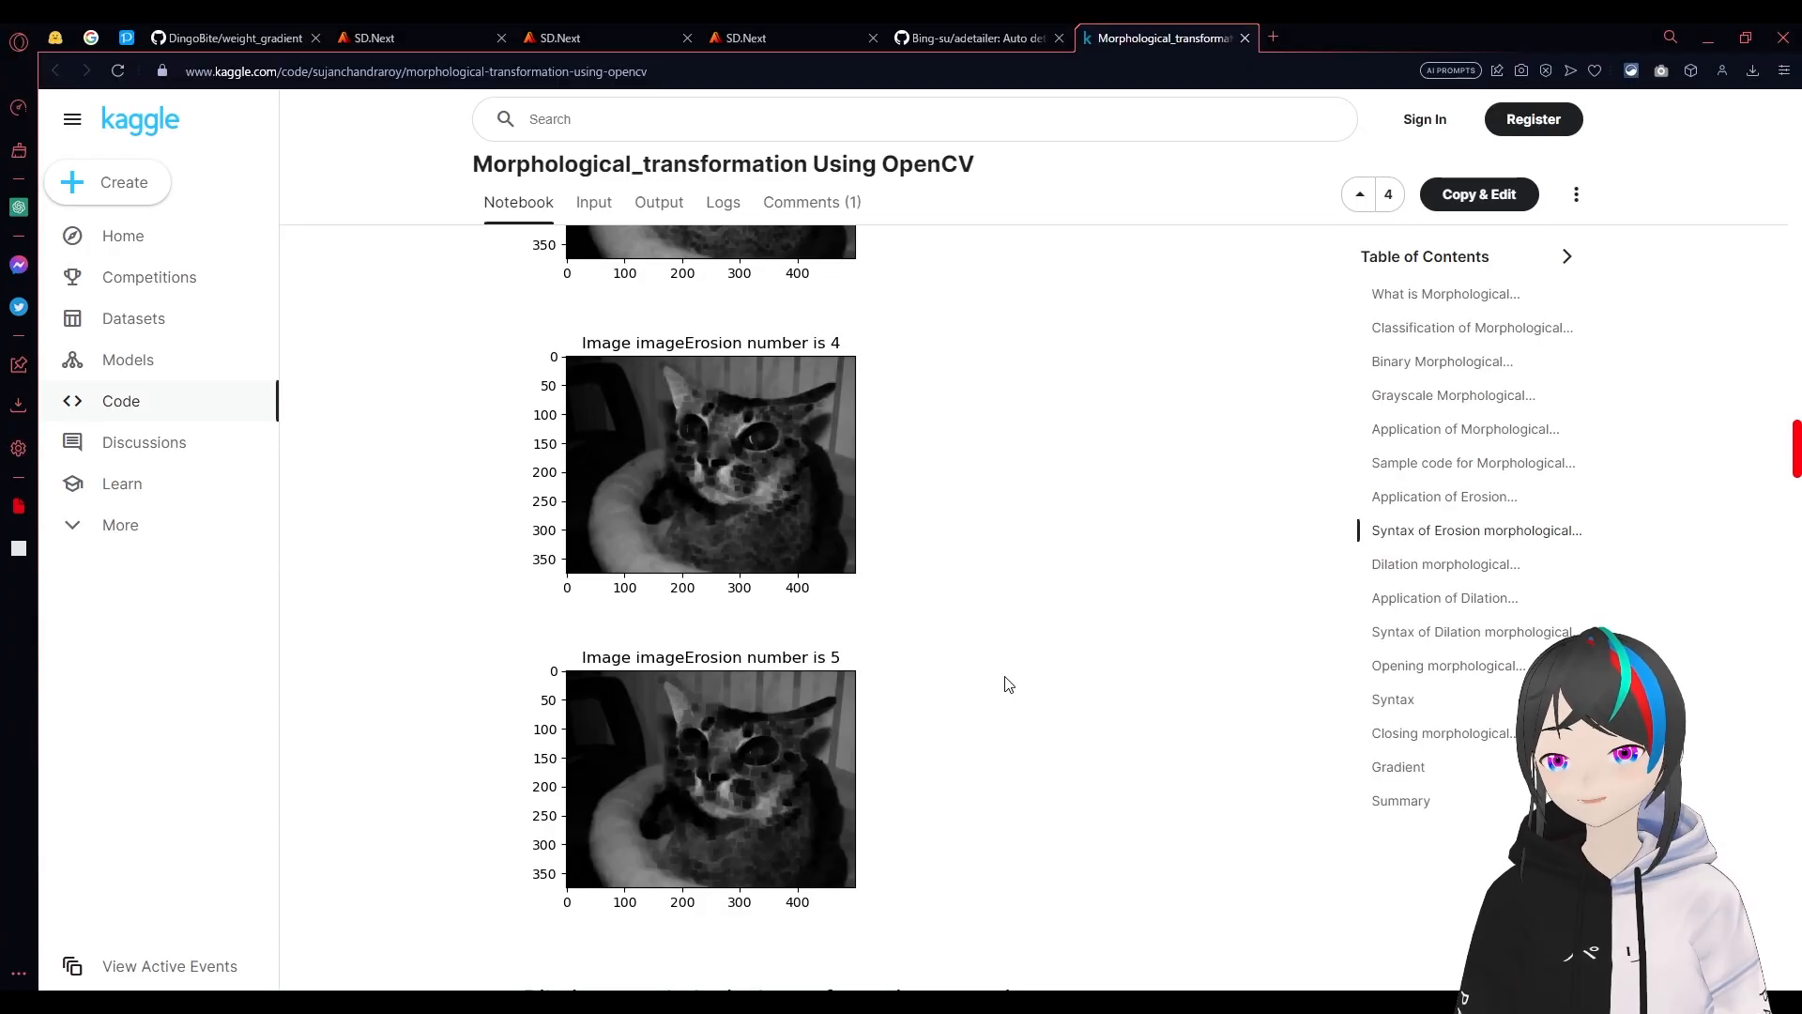
scroll(1003, 681, down, 10)
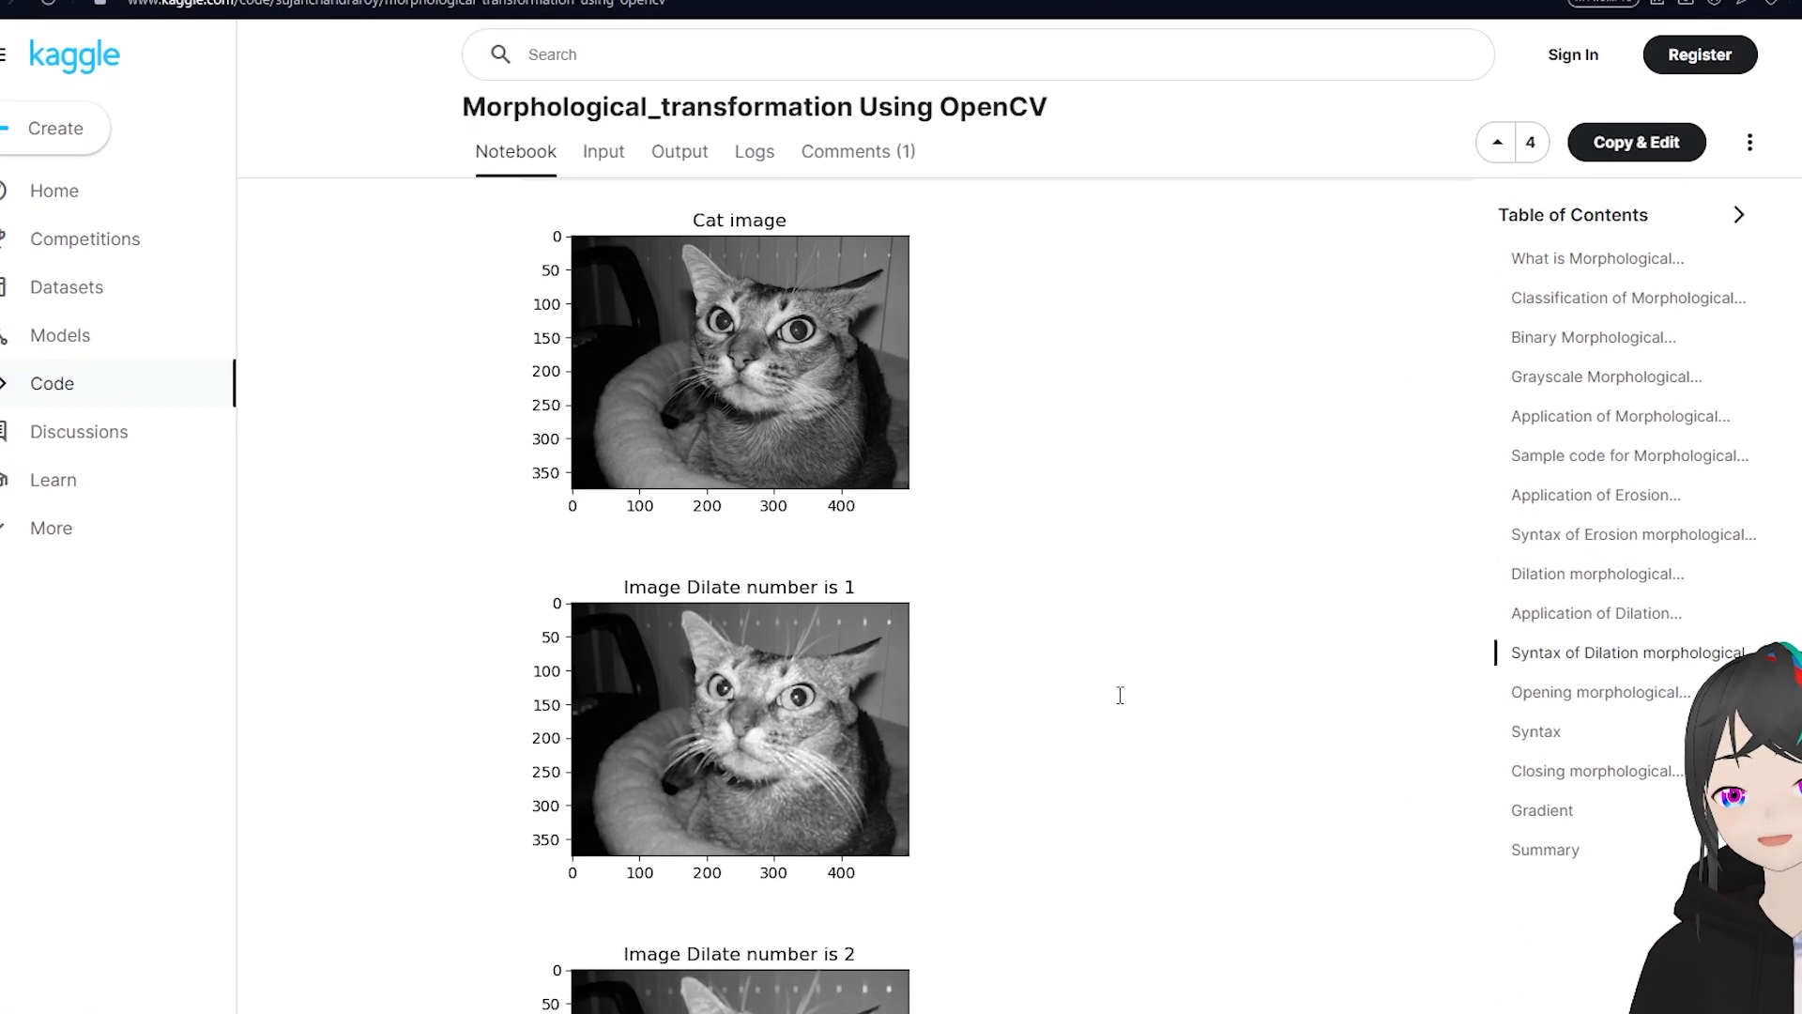
scroll(1537, 830, down, 15)
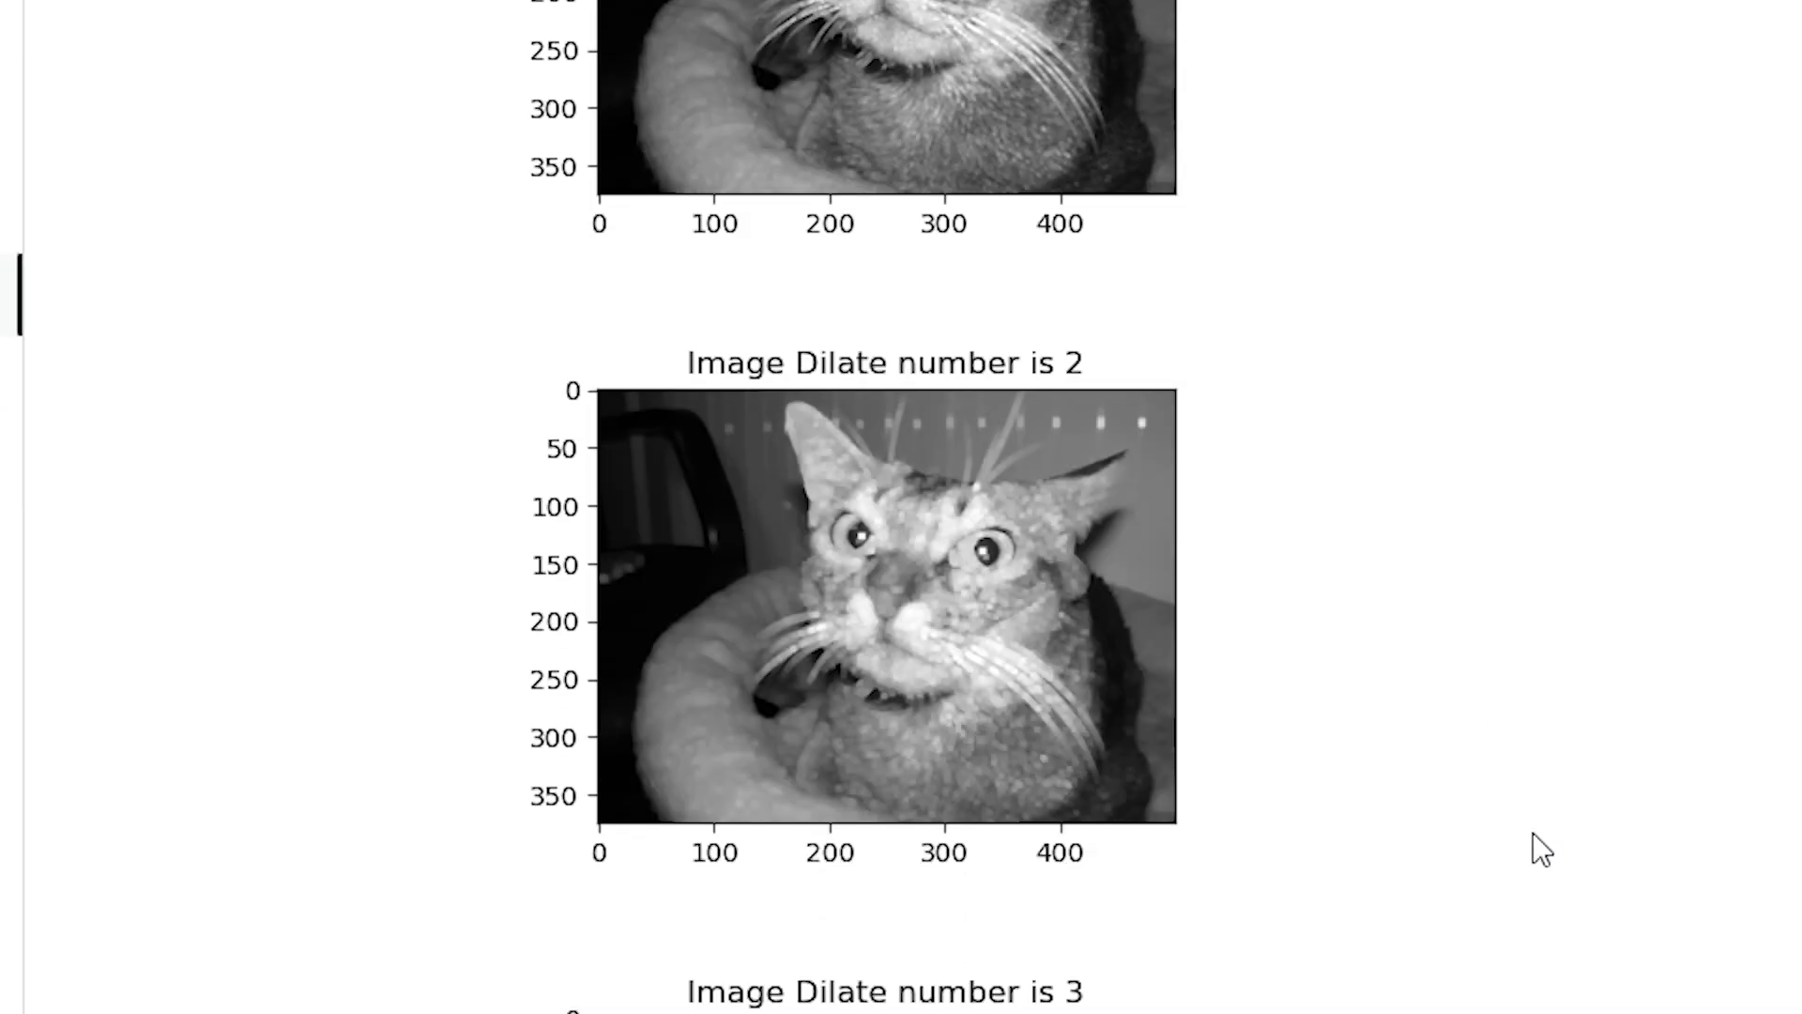
scroll(1530, 835, down, 8)
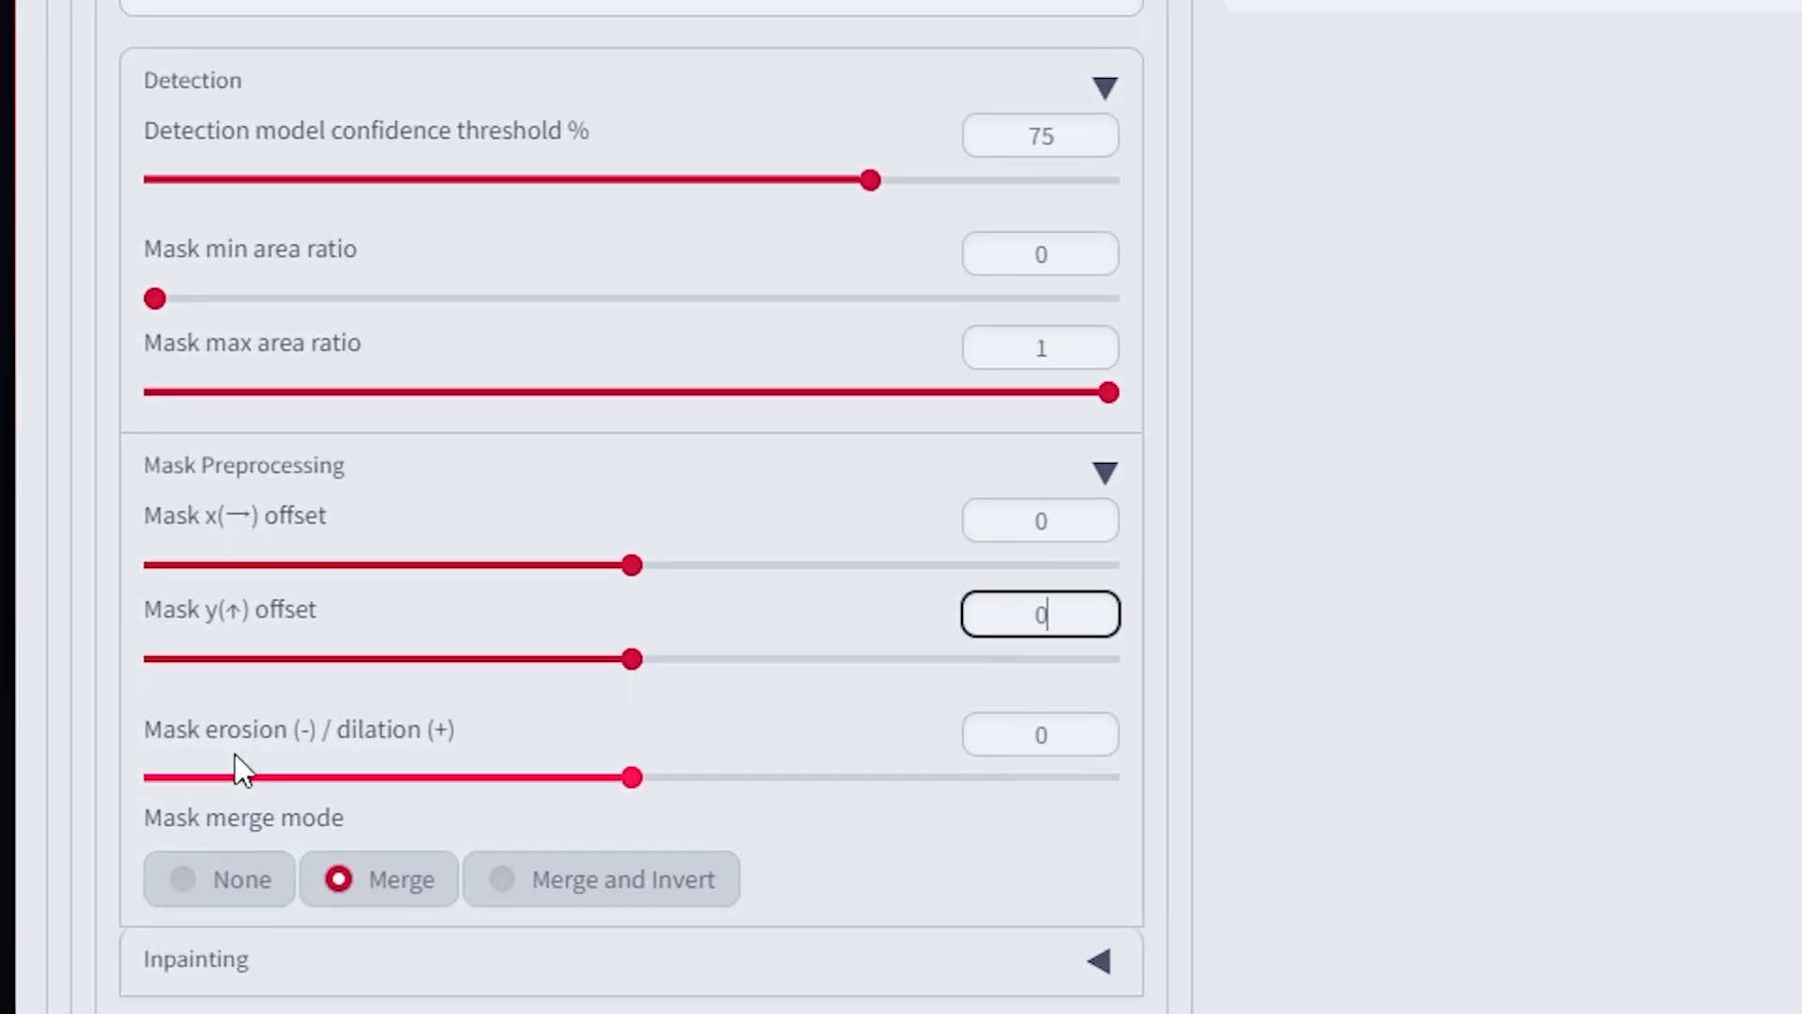
- Point out the mask erosion/dilation value and compare the three generated images, 00135 to 00137, in the image viewer
drag(1077, 723, 935, 711)
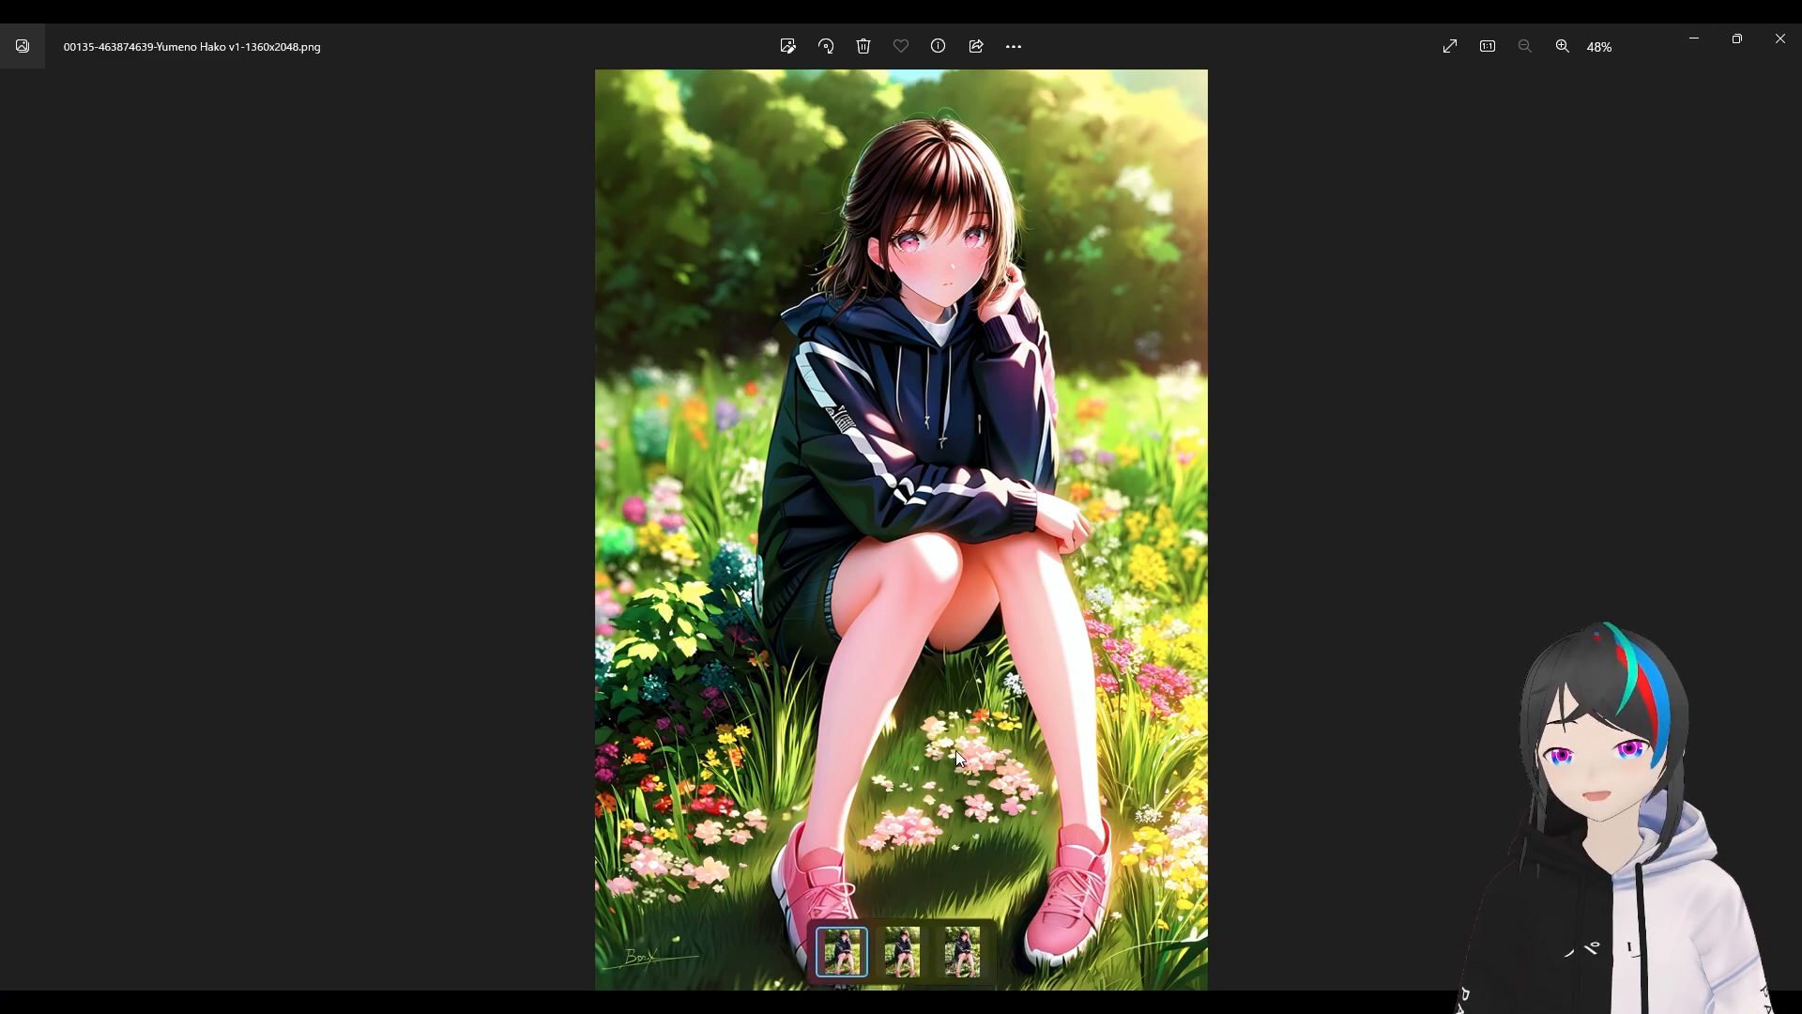
key(Right)
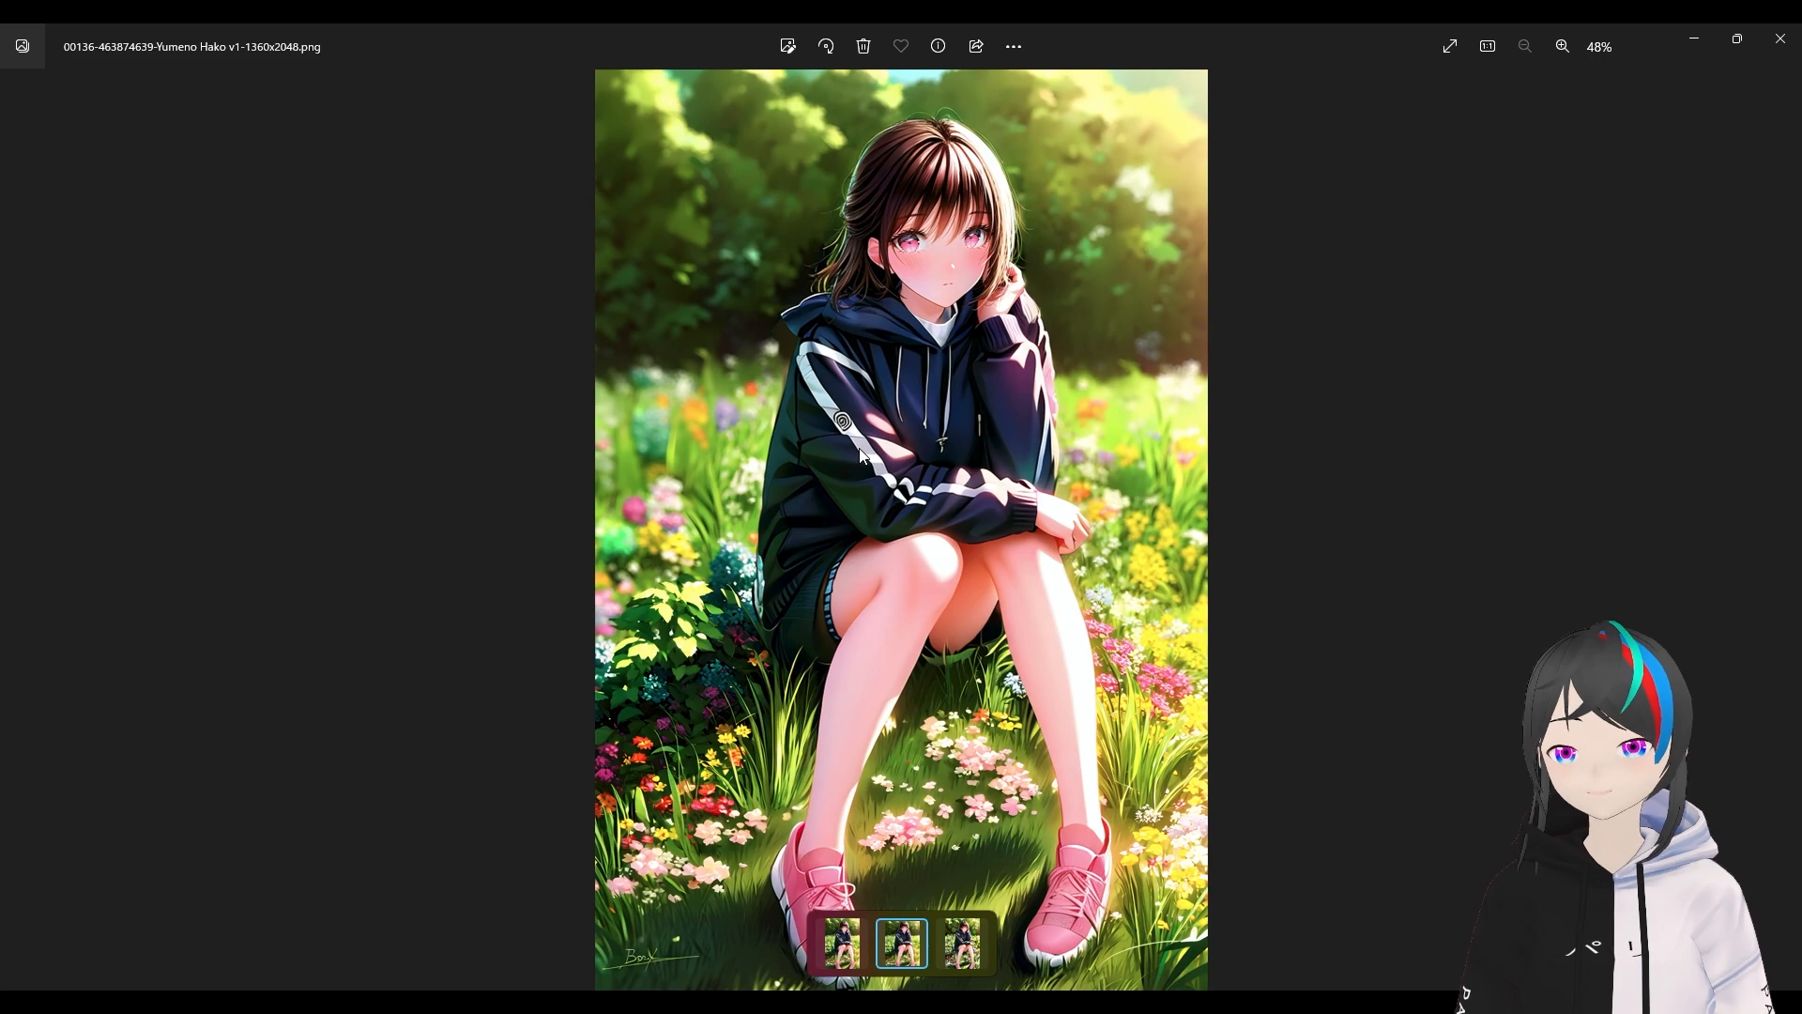
key(Left)
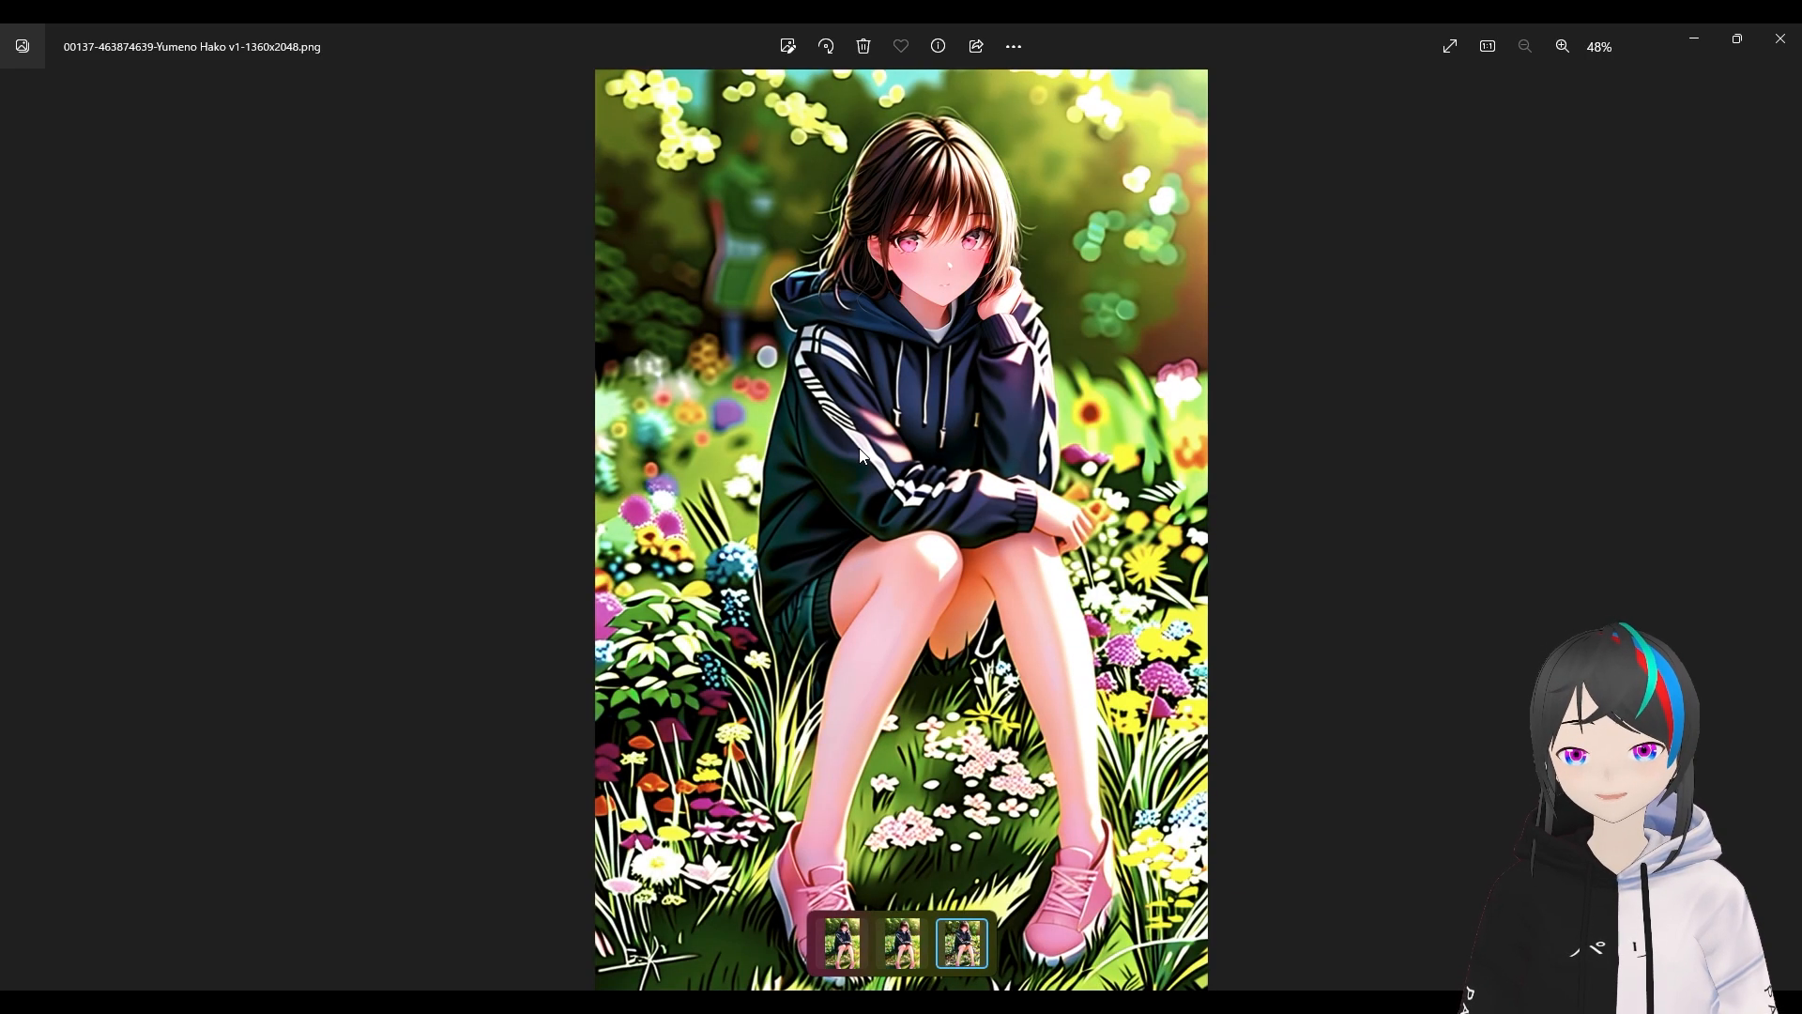
key(Right)
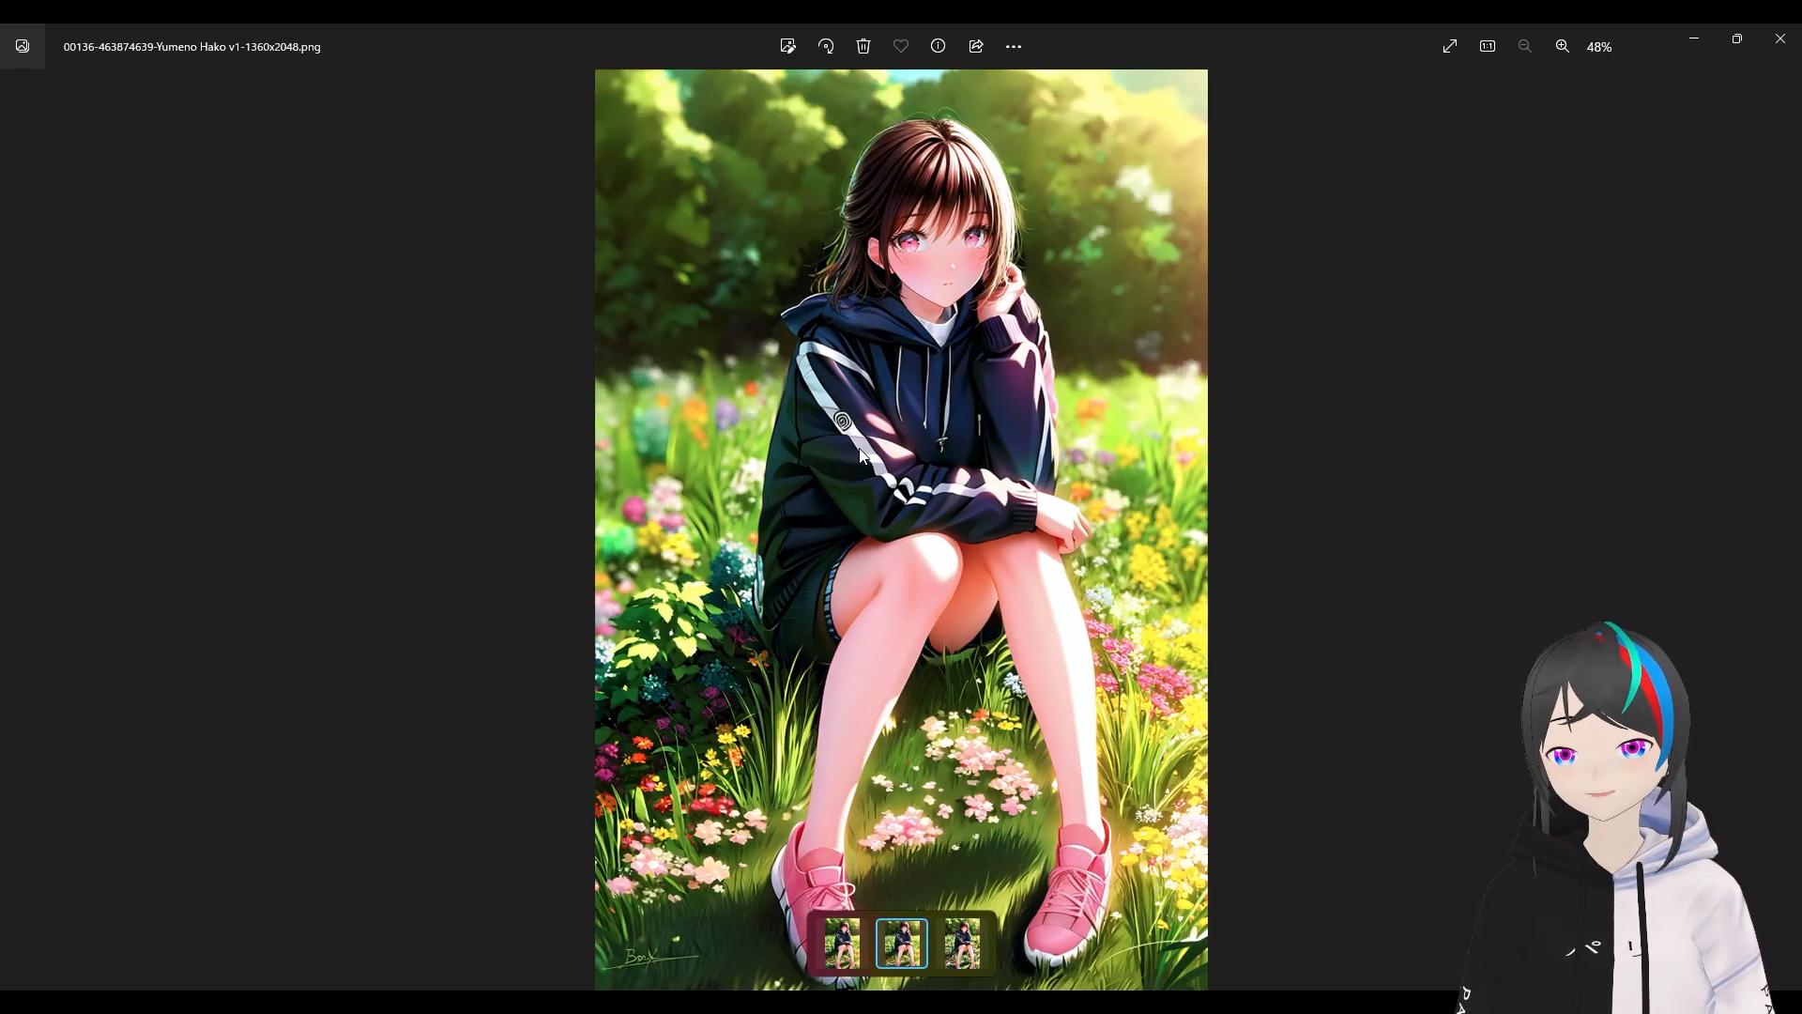
key(Right)
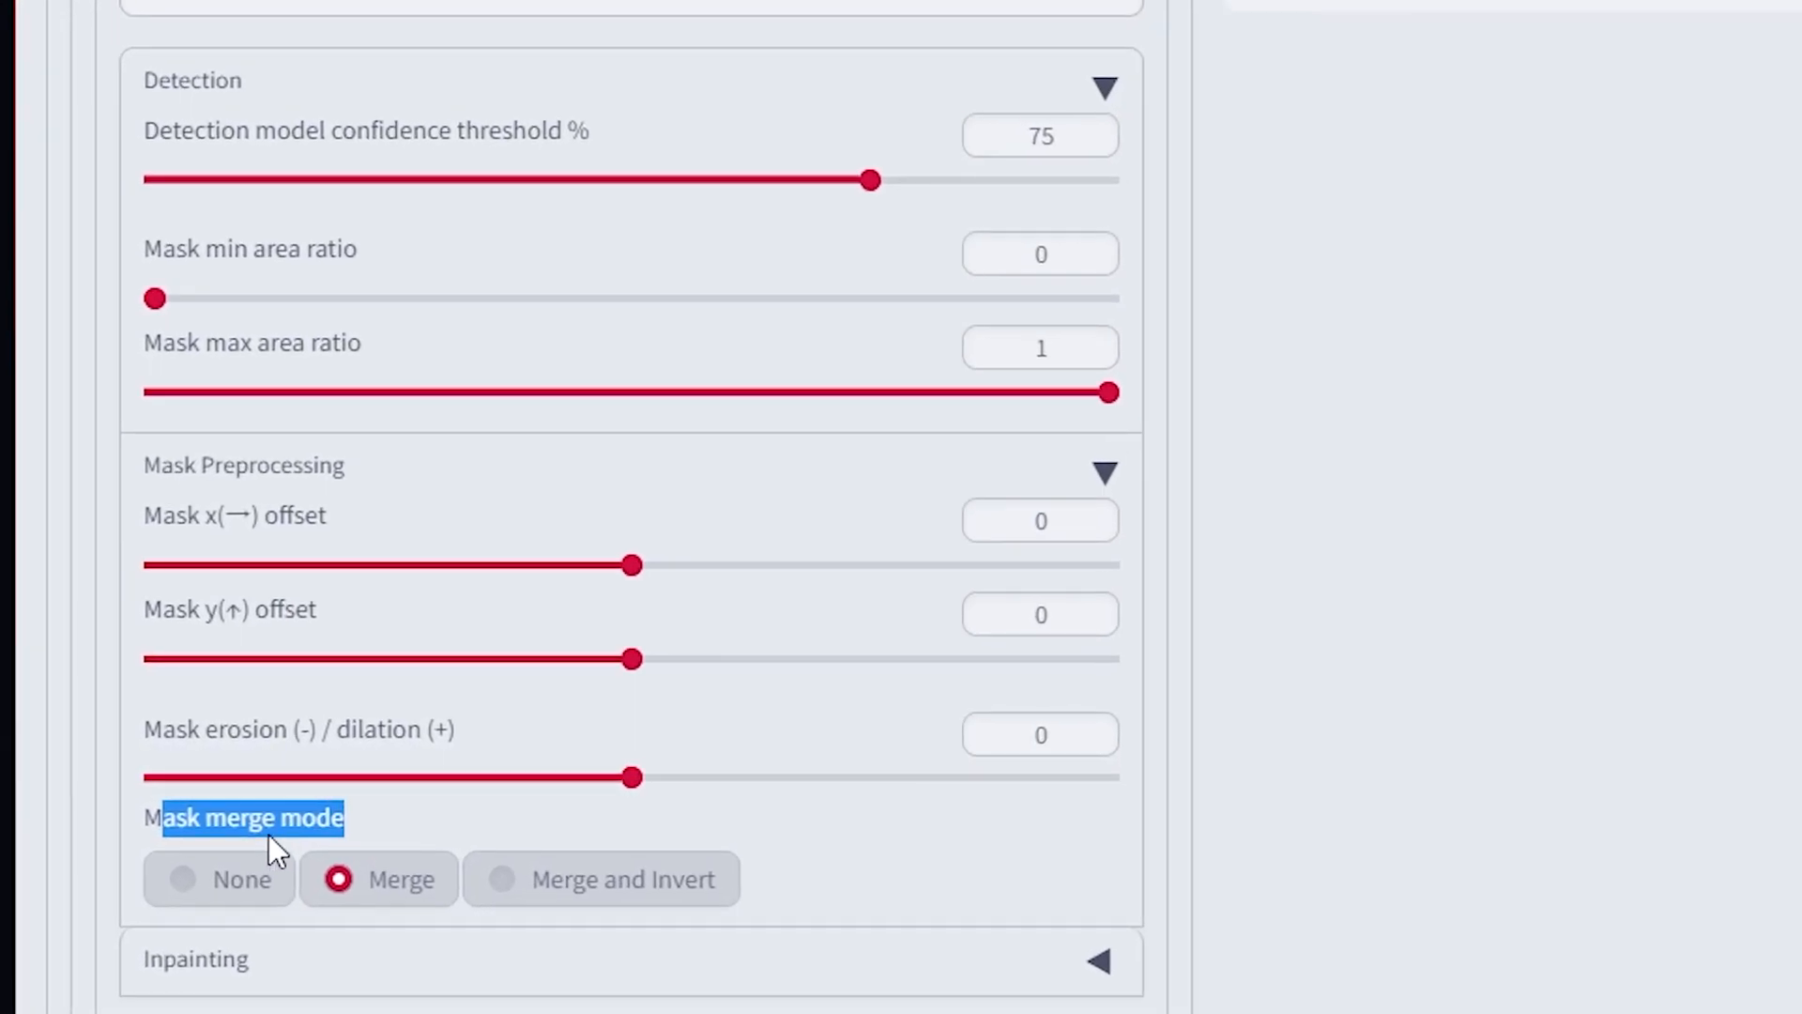
- Try mask merge mode None on the first unit, restore Merge, and look into the second unit's Mask Preprocessing options
click(225, 900)
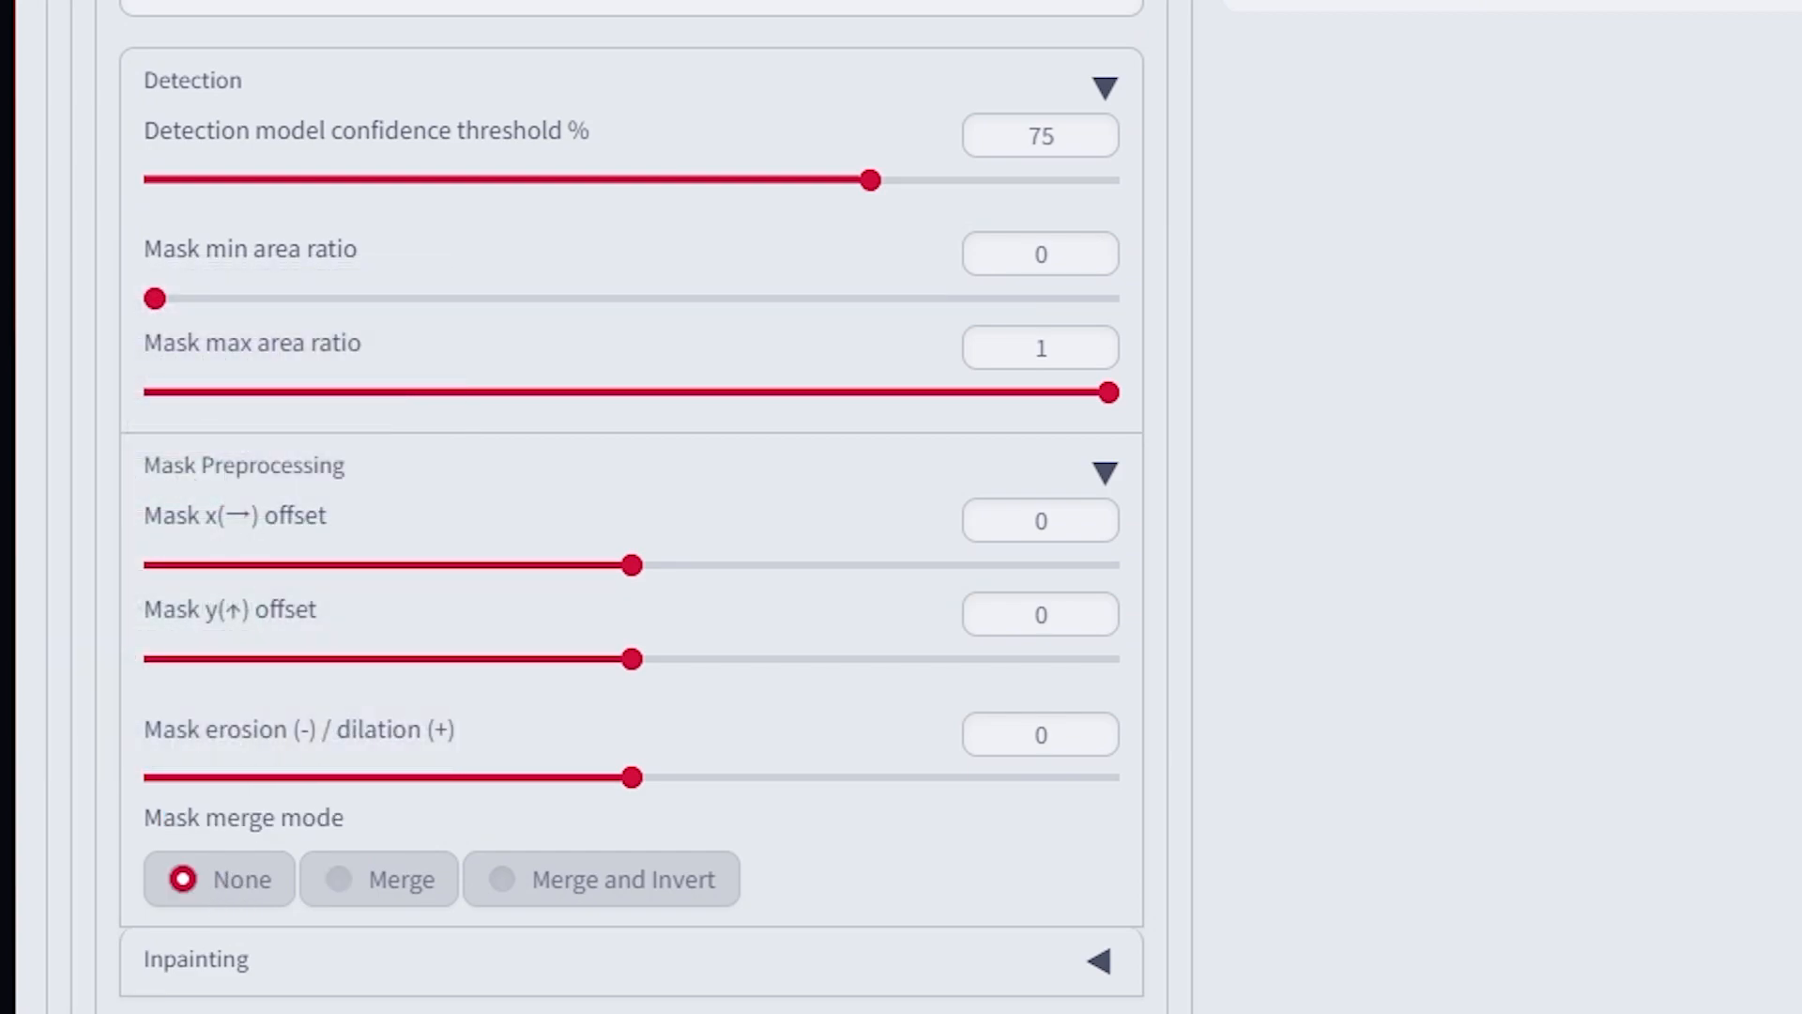
click(375, 892)
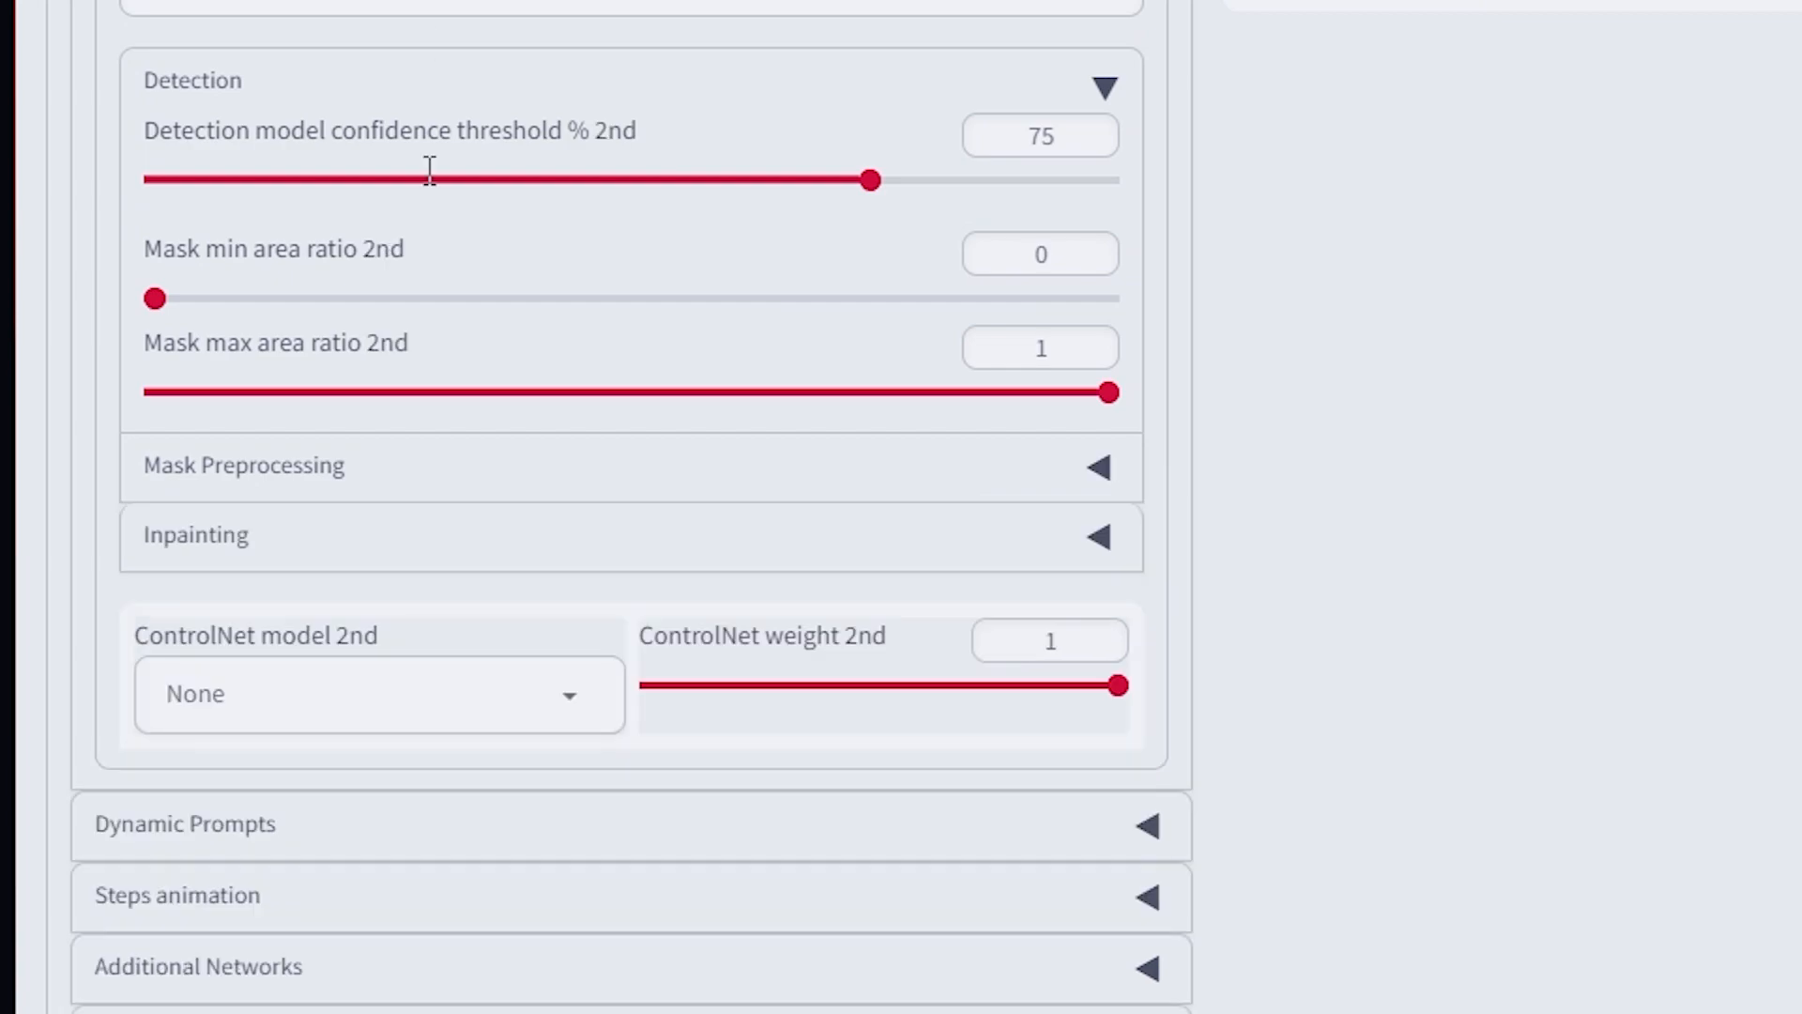
click(336, 469)
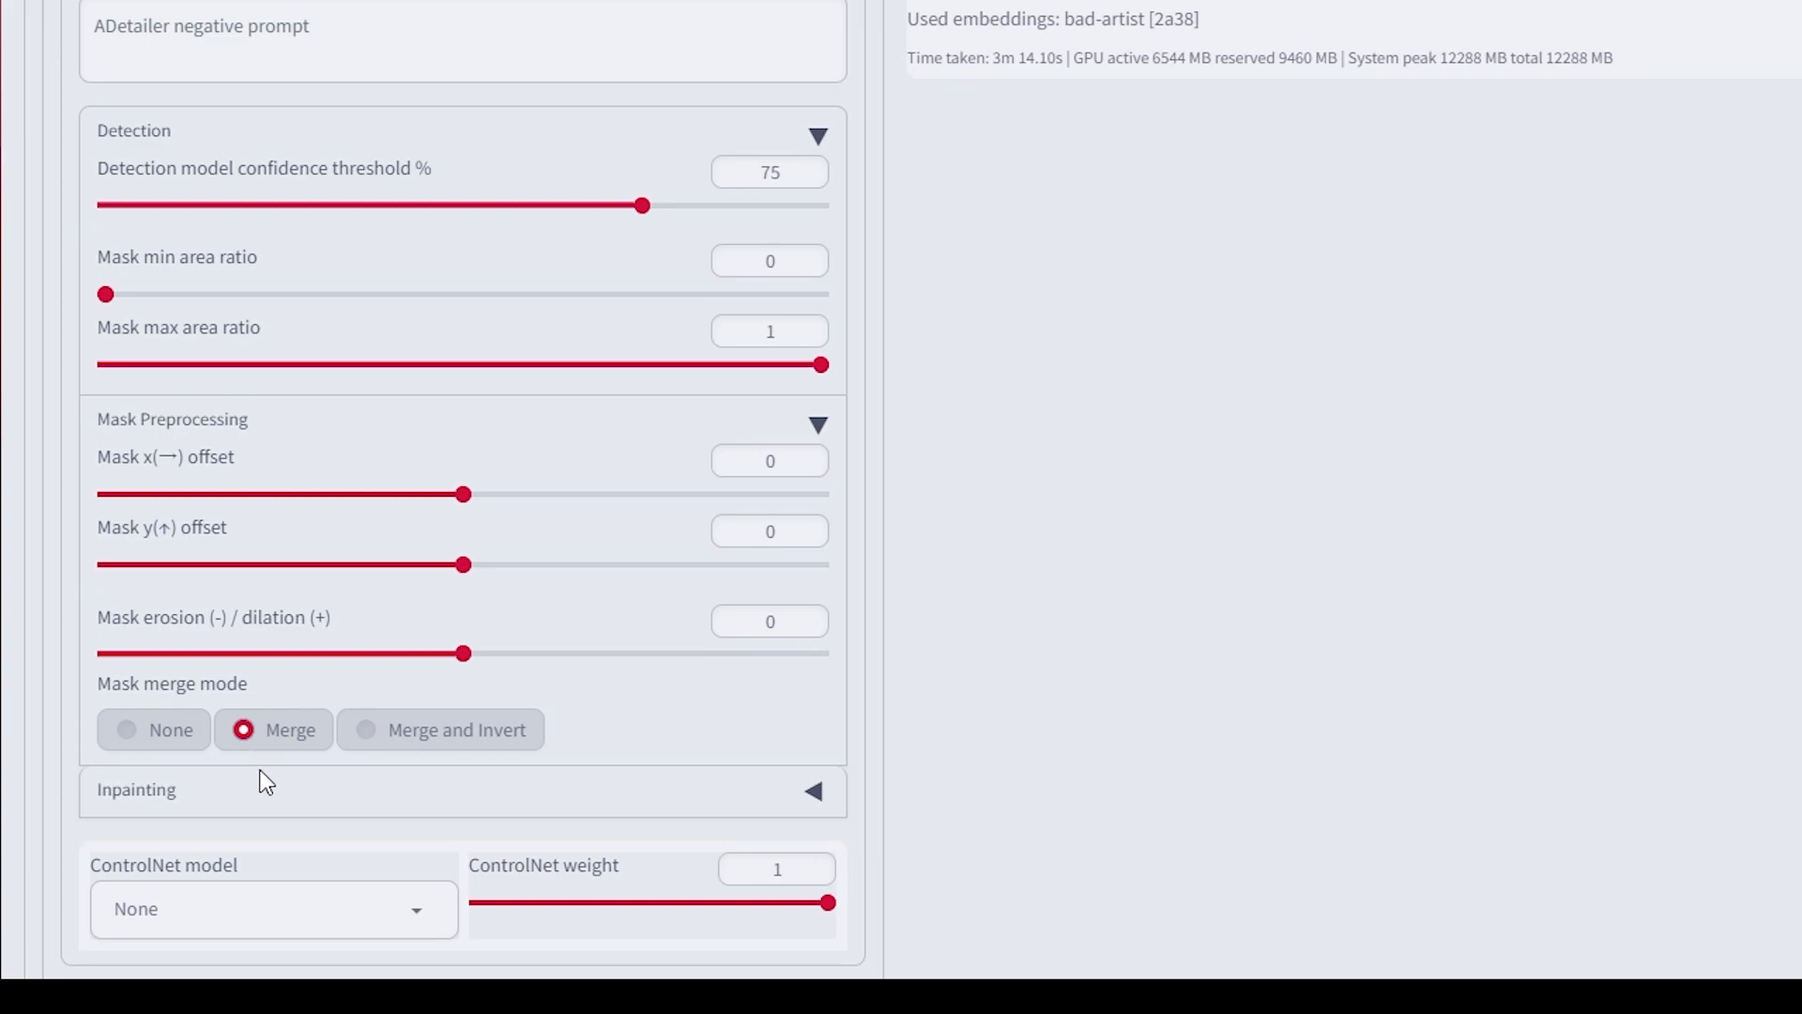
- Expand the first unit's Inpainting options and review the mask blur, denoising strength and full resolution settings
click(219, 809)
scroll(218, 798, down, 6)
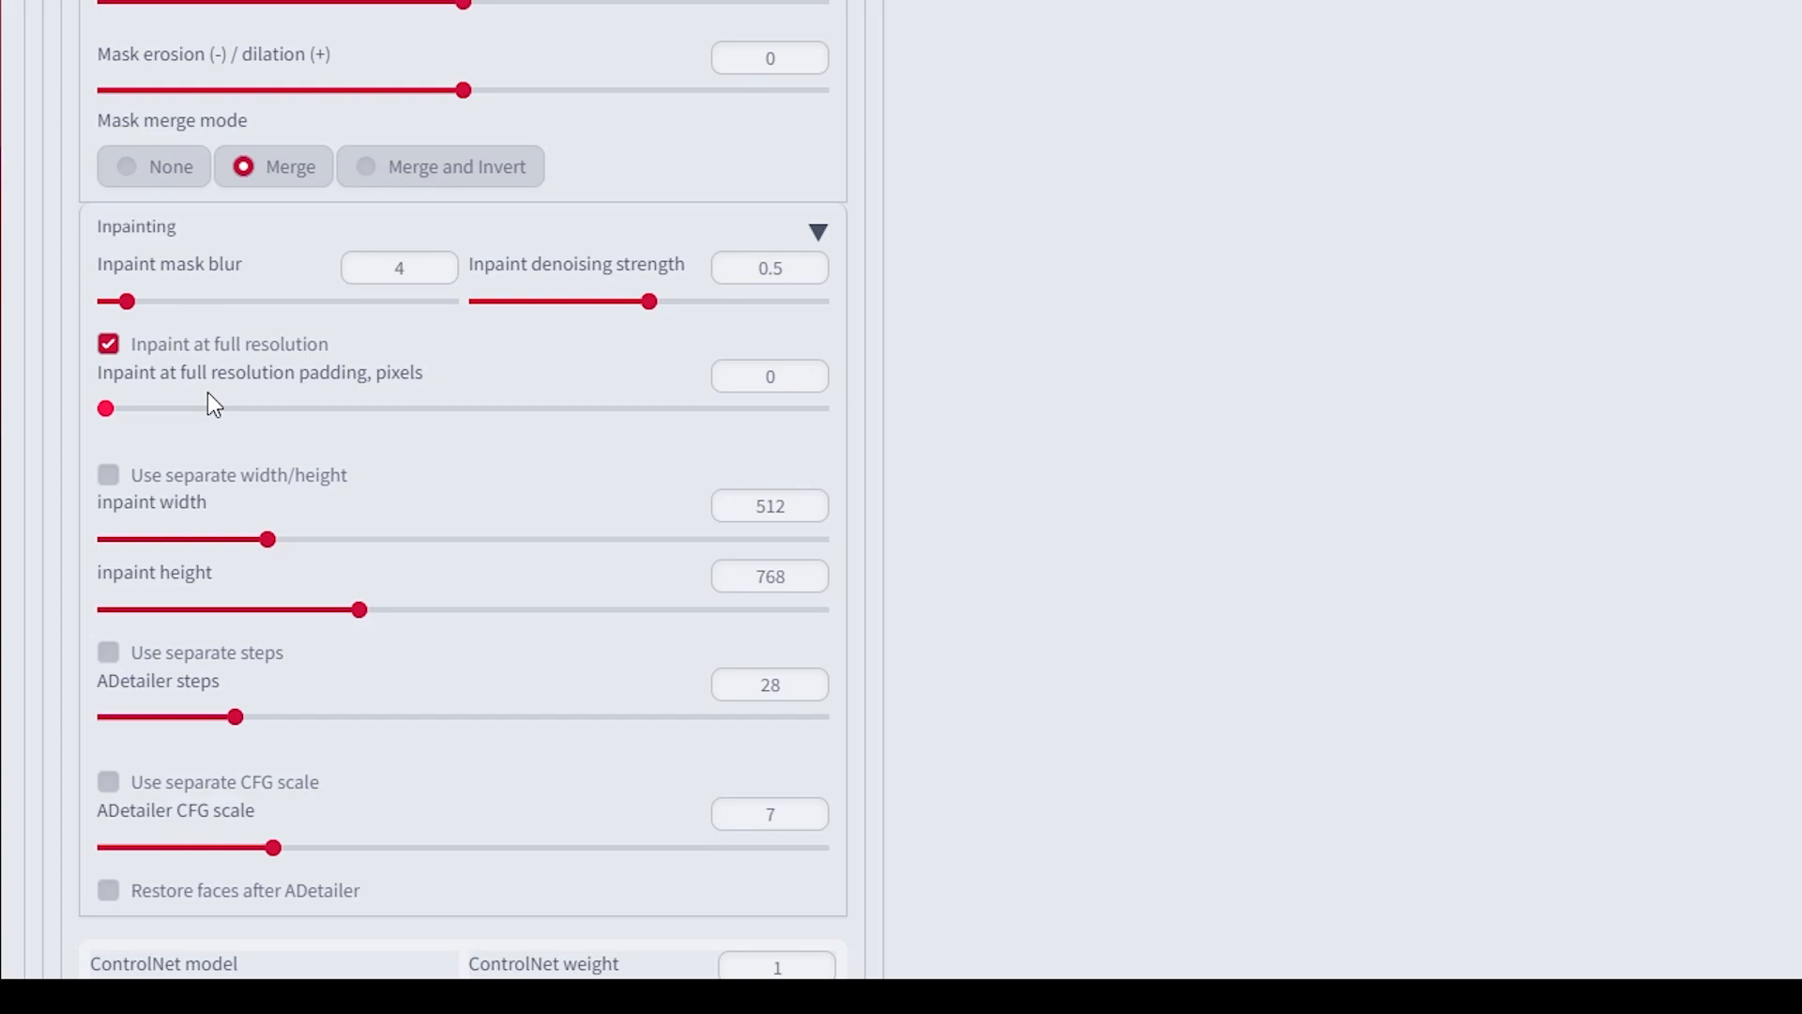
scroll(215, 406, down, 3)
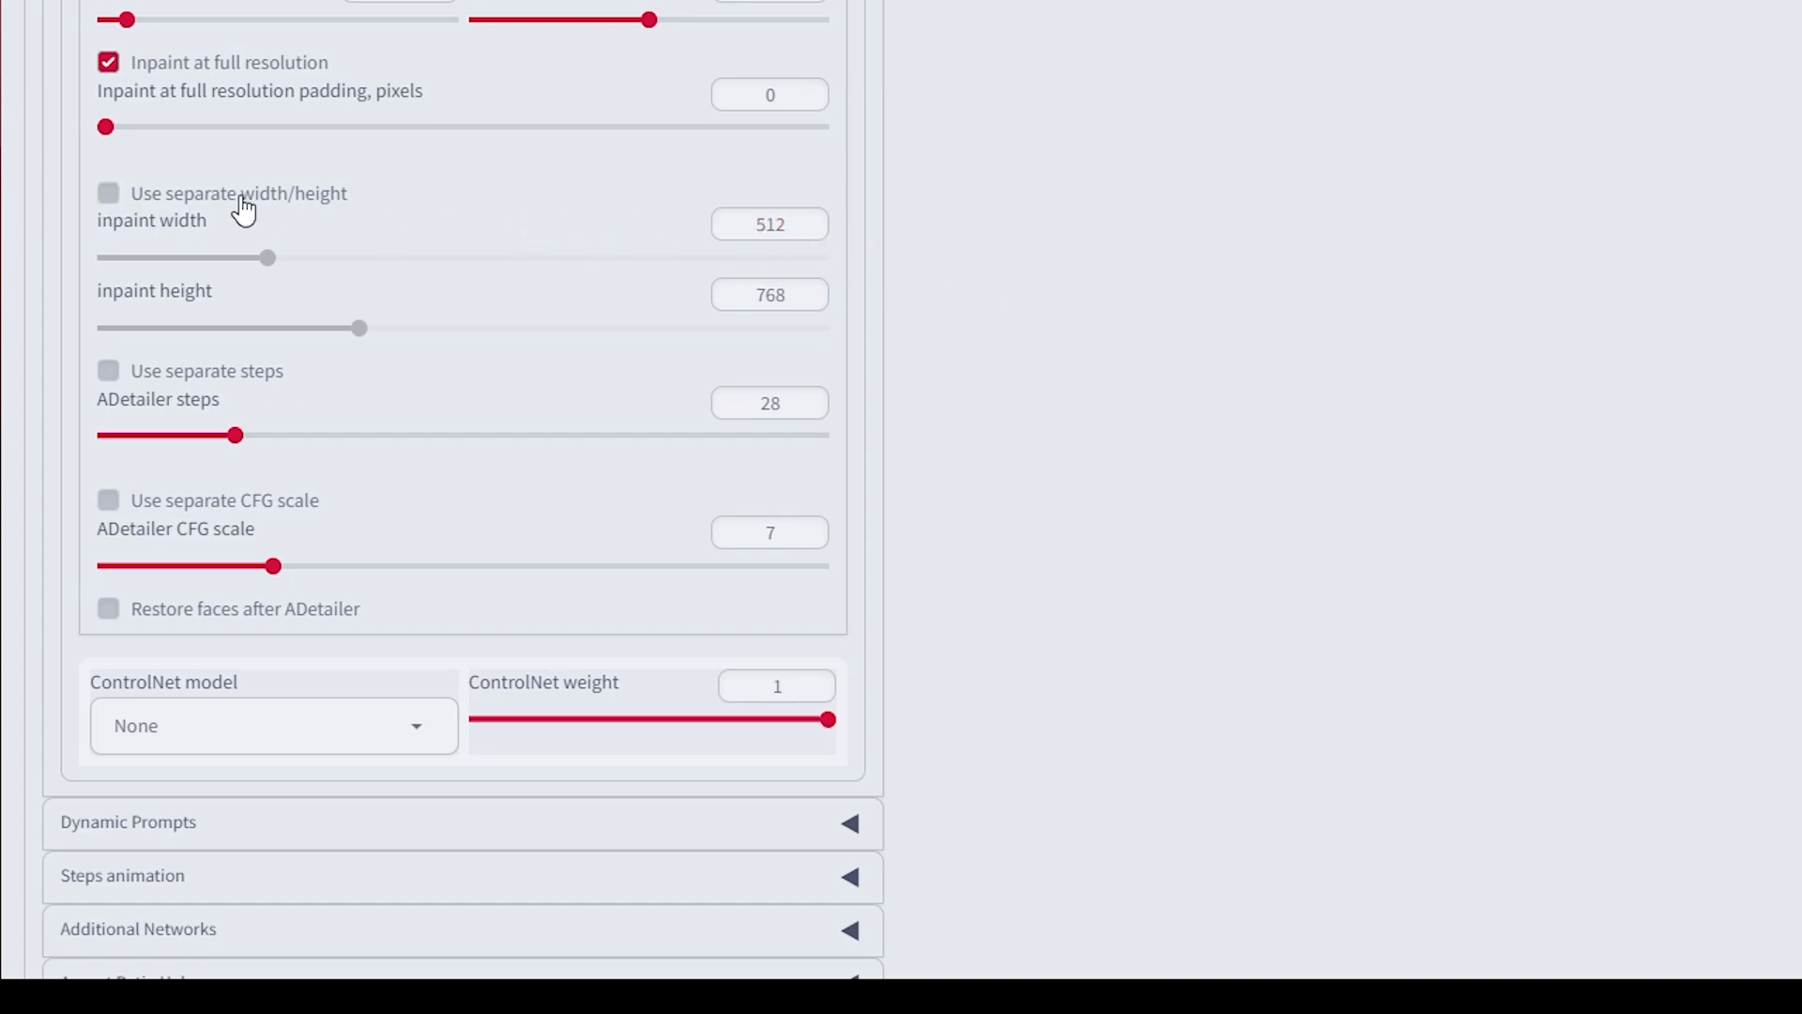
- Try the separate inpaint width/height option on the first unit and turn it back off
click(109, 193)
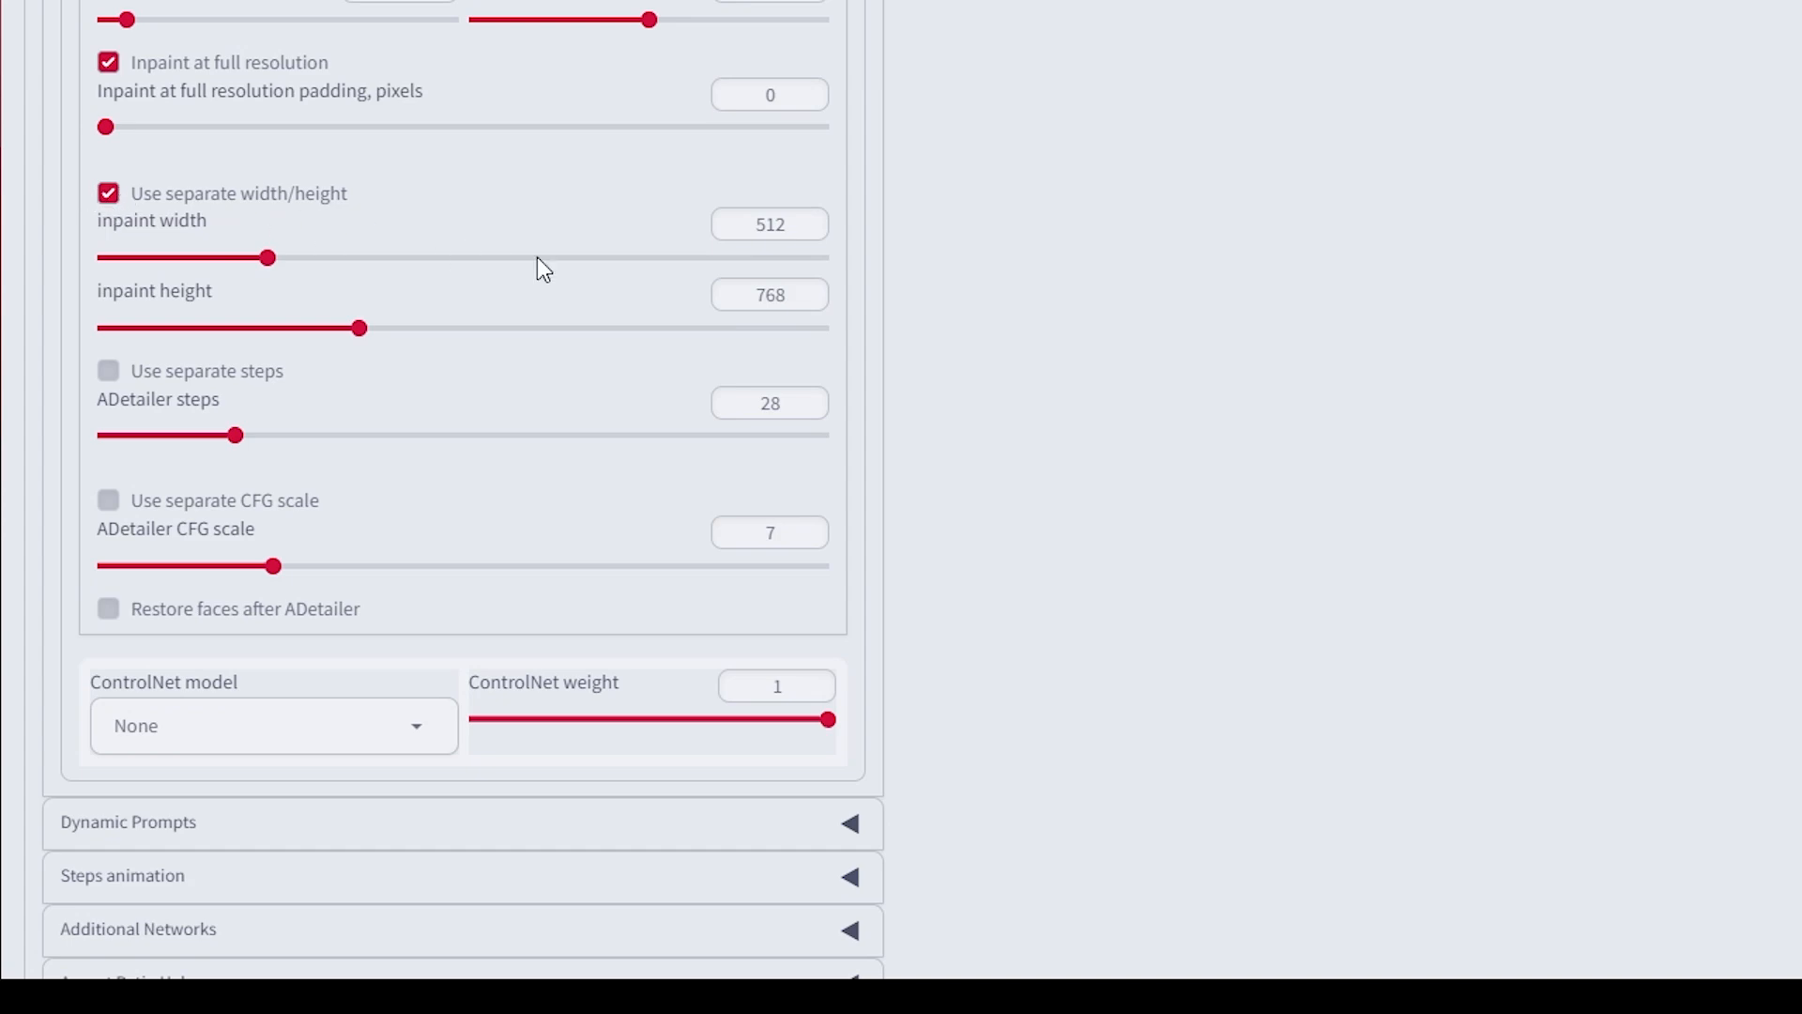
double_click(801, 225)
double_click(803, 295)
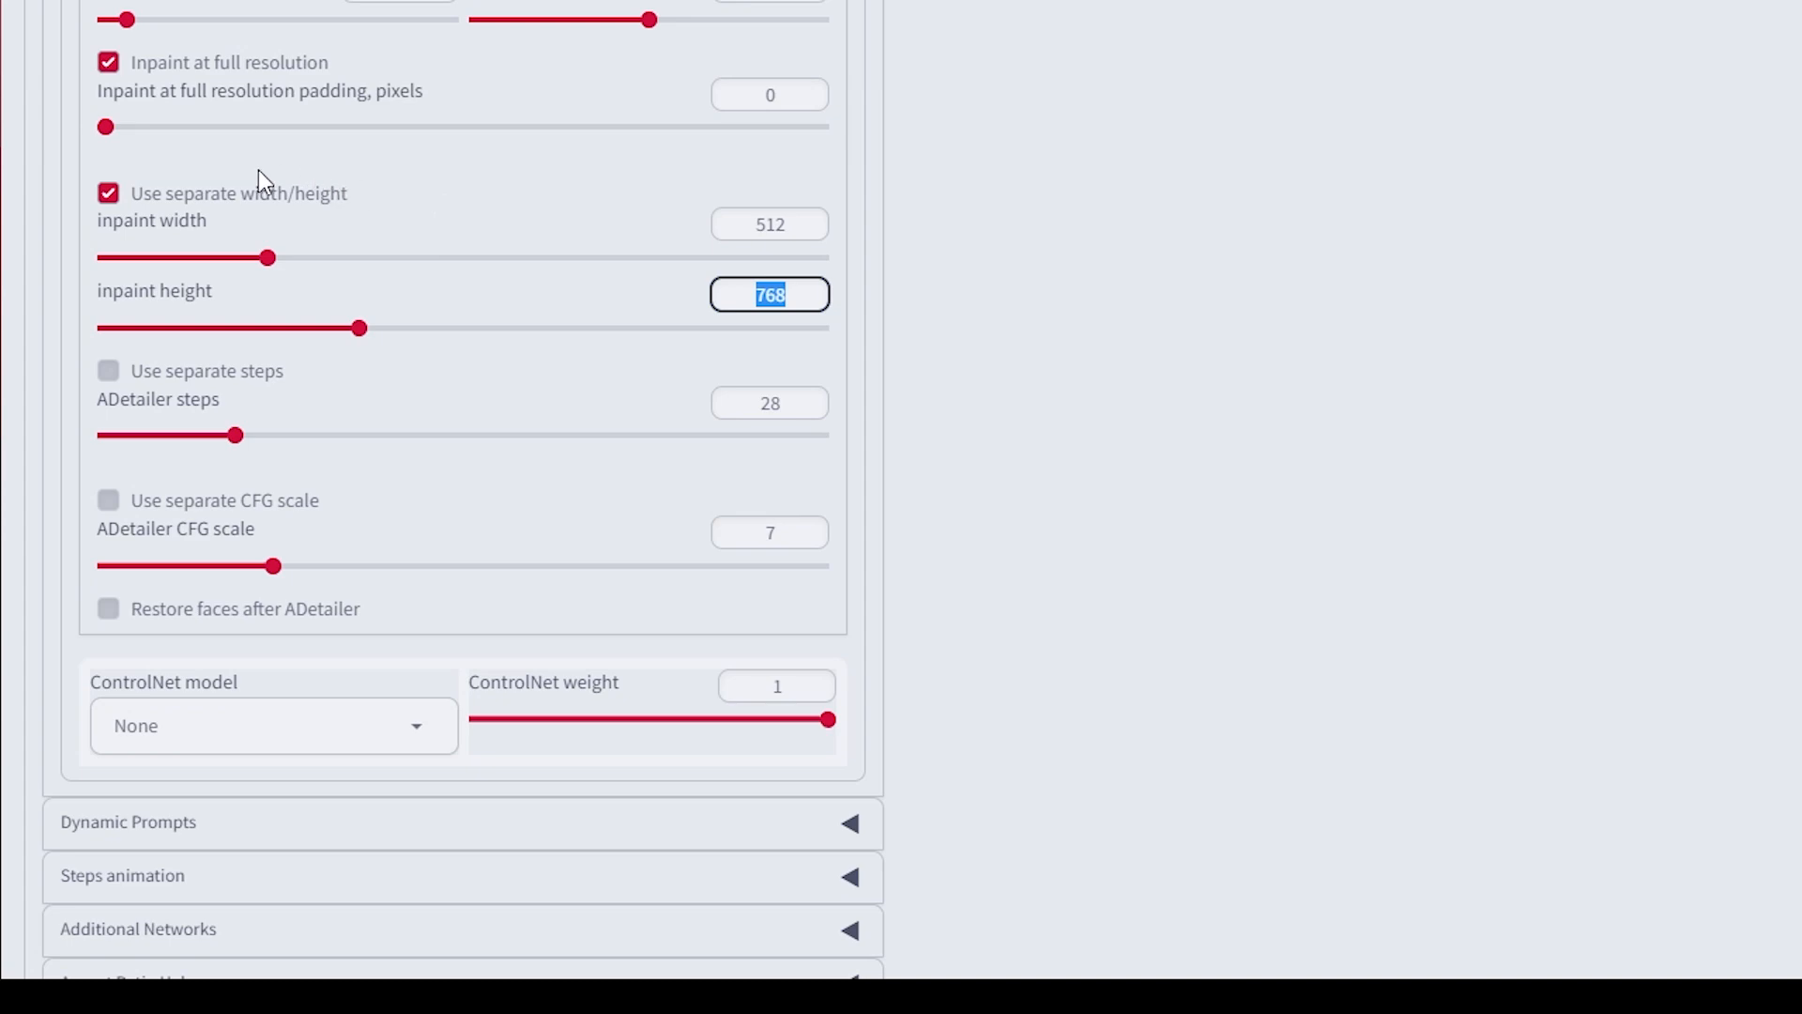
click(118, 195)
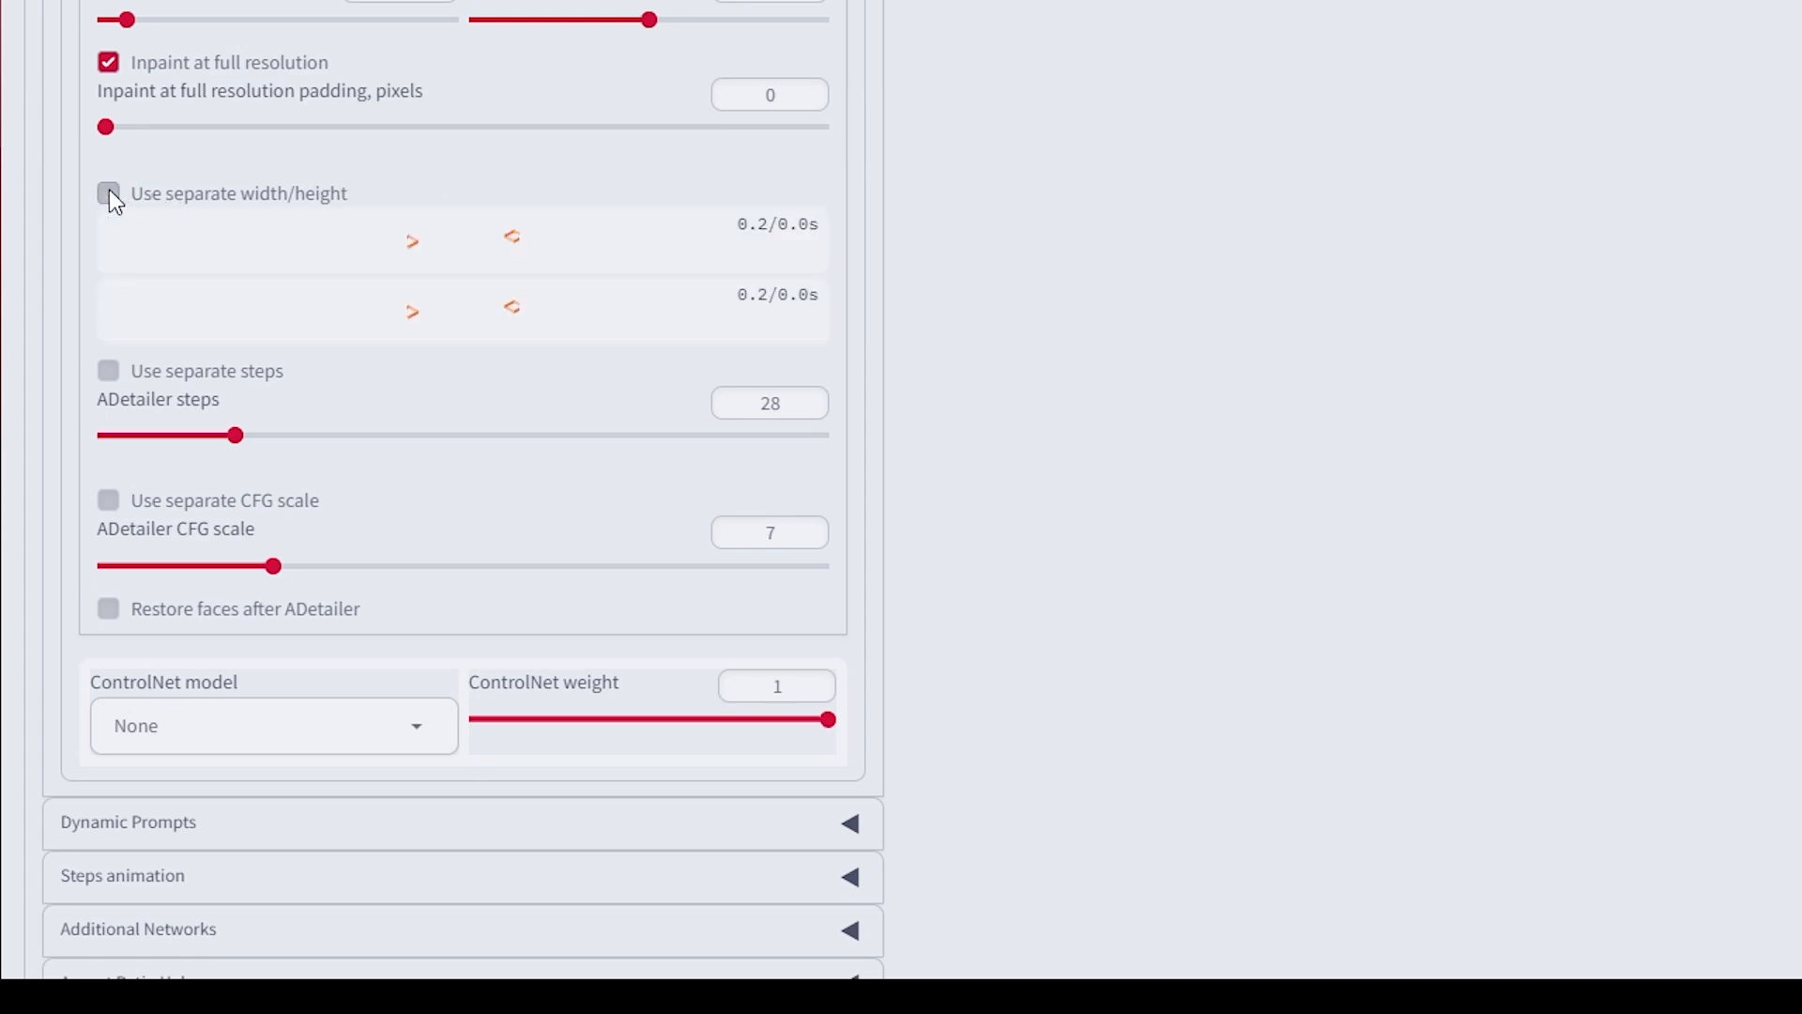
click(111, 194)
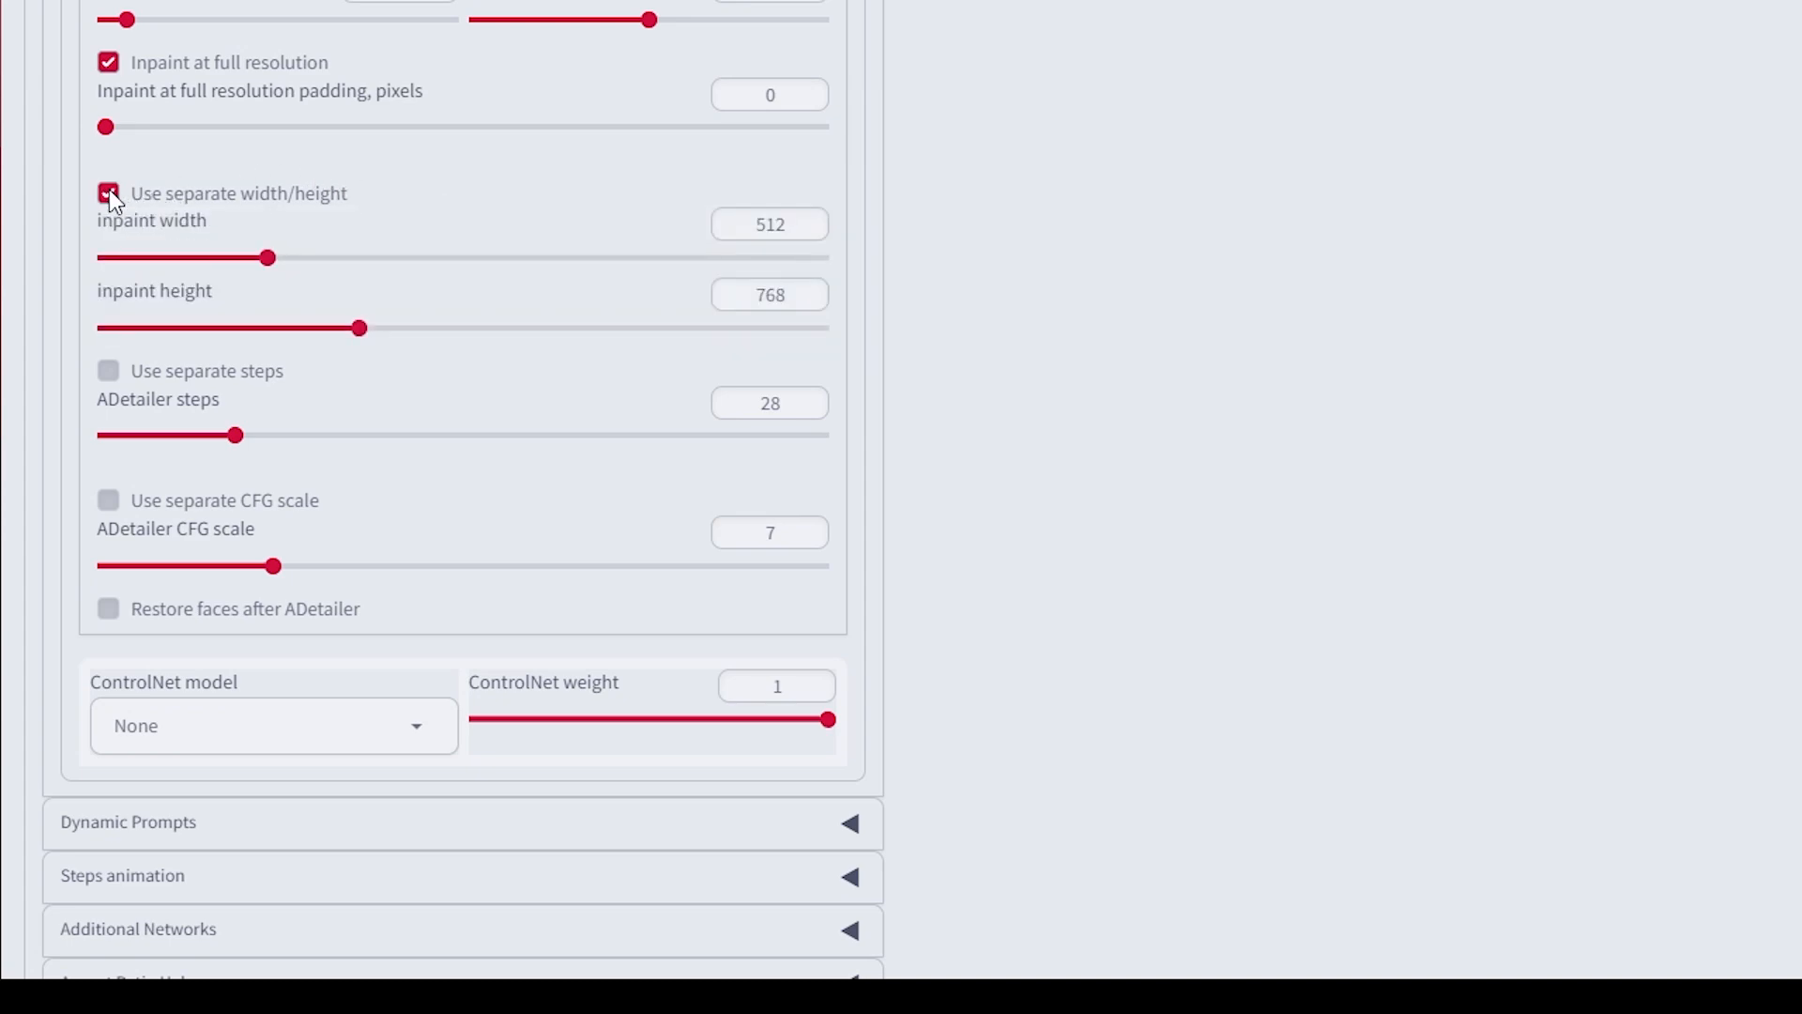
click(110, 195)
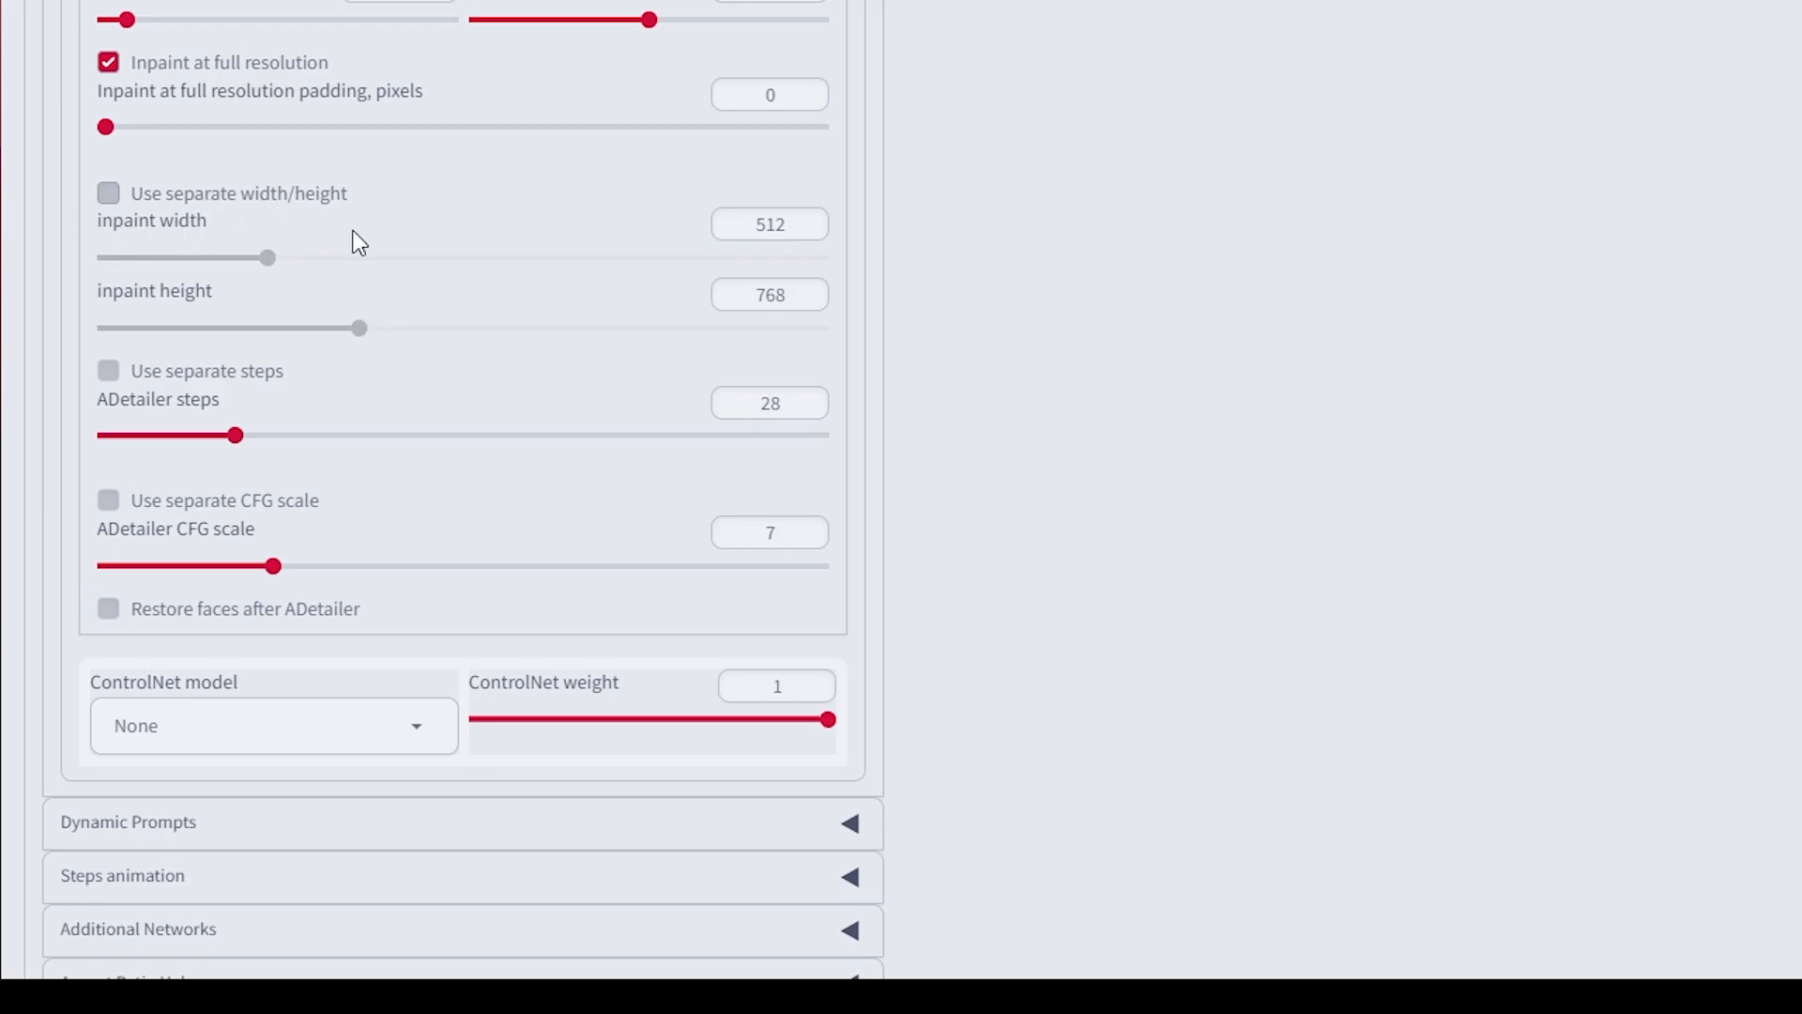
- Examine the first unit's separate steps, CFG scale, face restoration and ControlNet options
scroll(150, 160, down, 3)
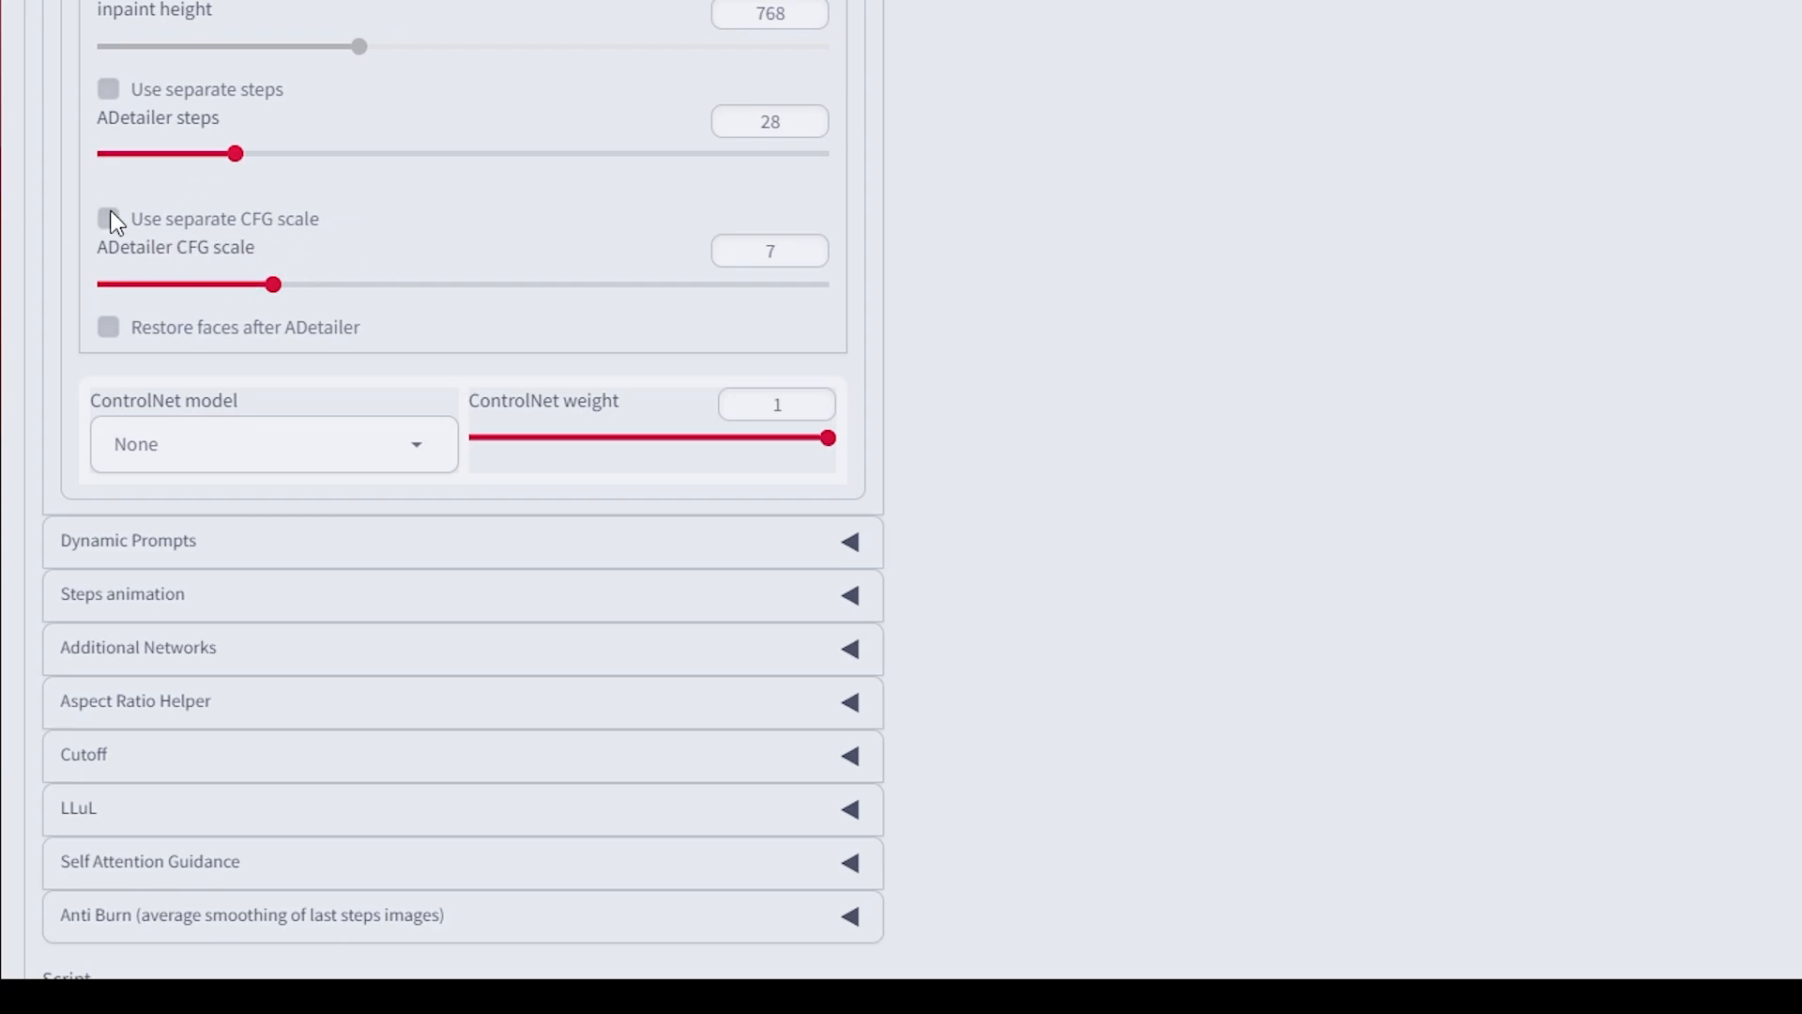
scroll(347, 153, up, 3)
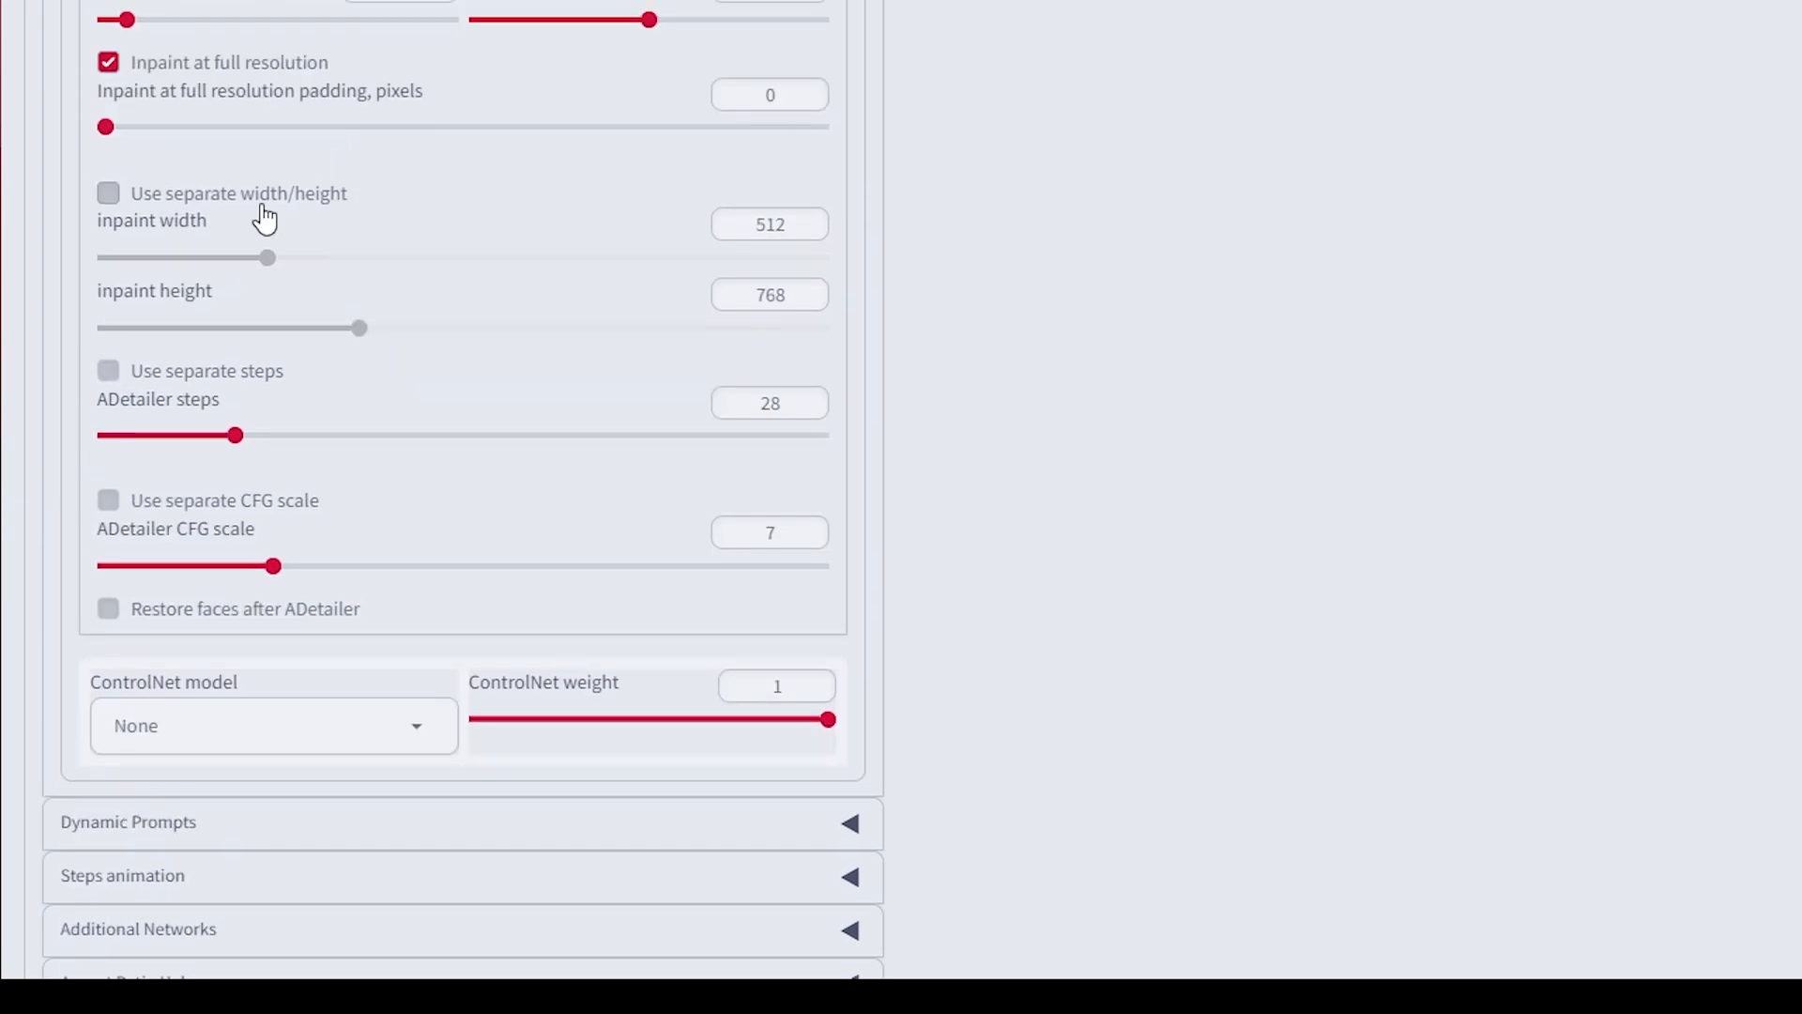
scroll(435, 692, down, 3)
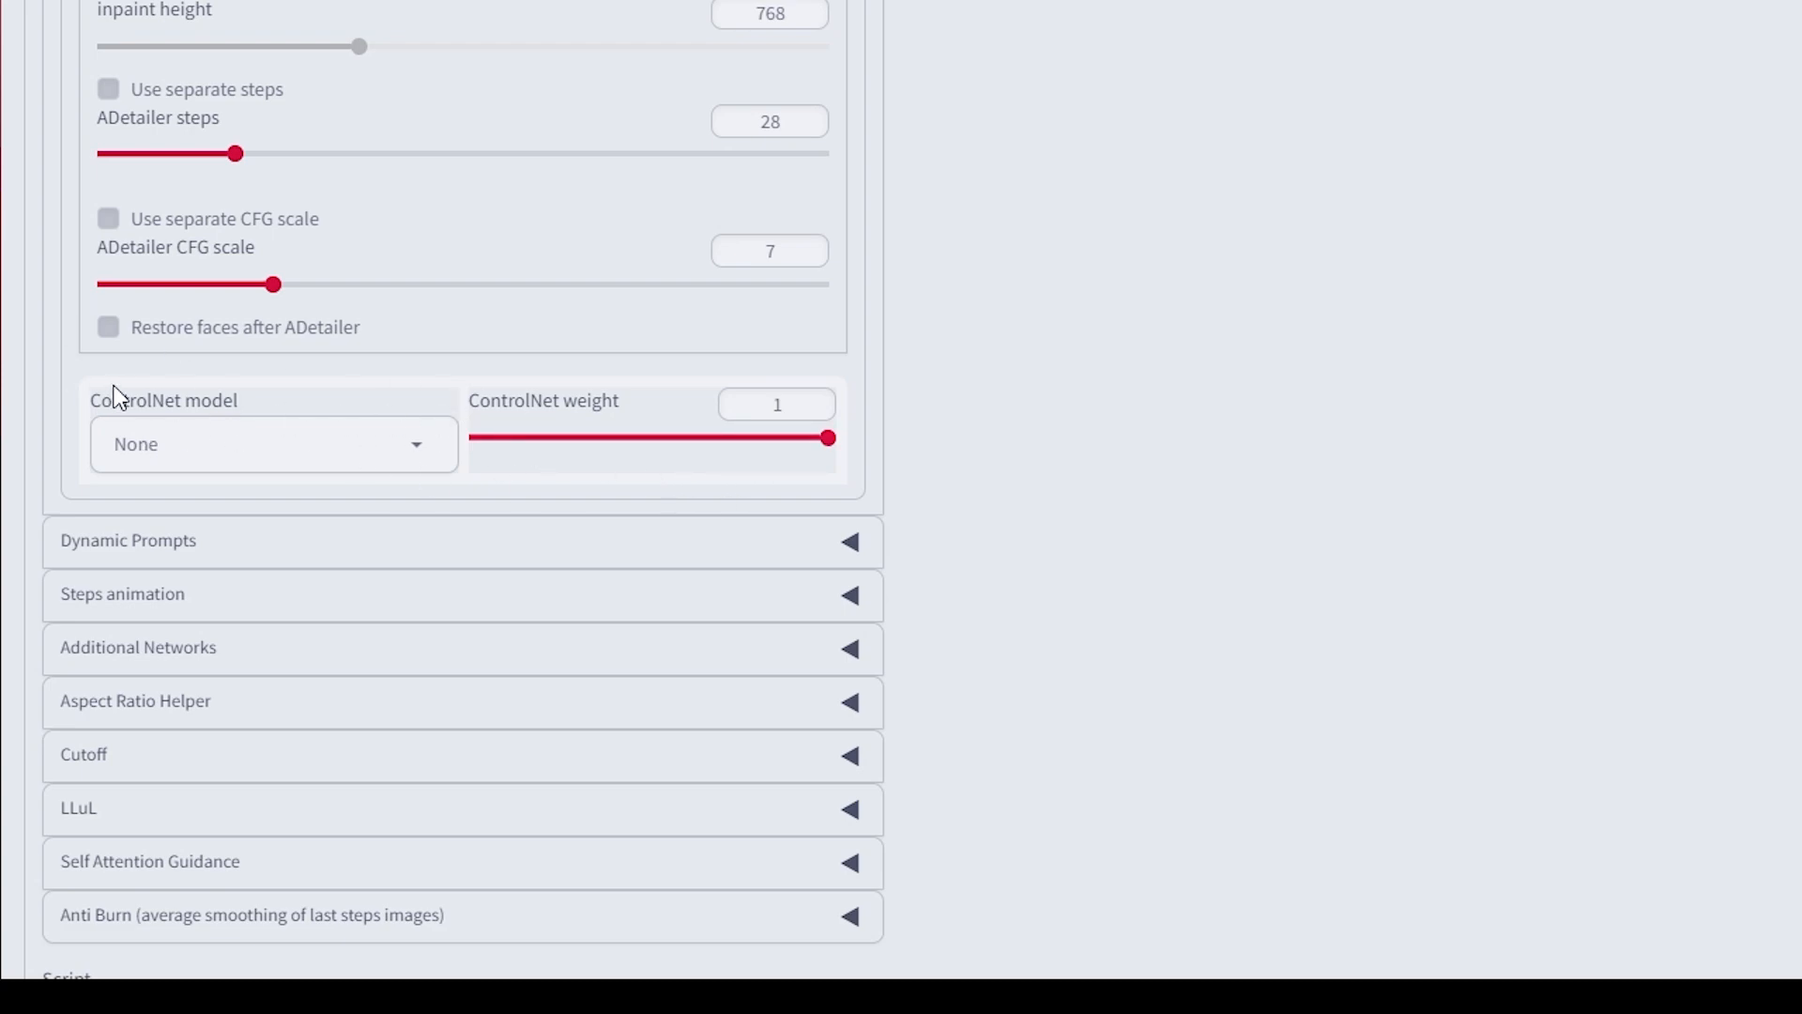
- Return to the first unit's detection confidence threshold and collapse its Detection options
scroll(574, 441, up, 5)
scroll(575, 441, up, 8)
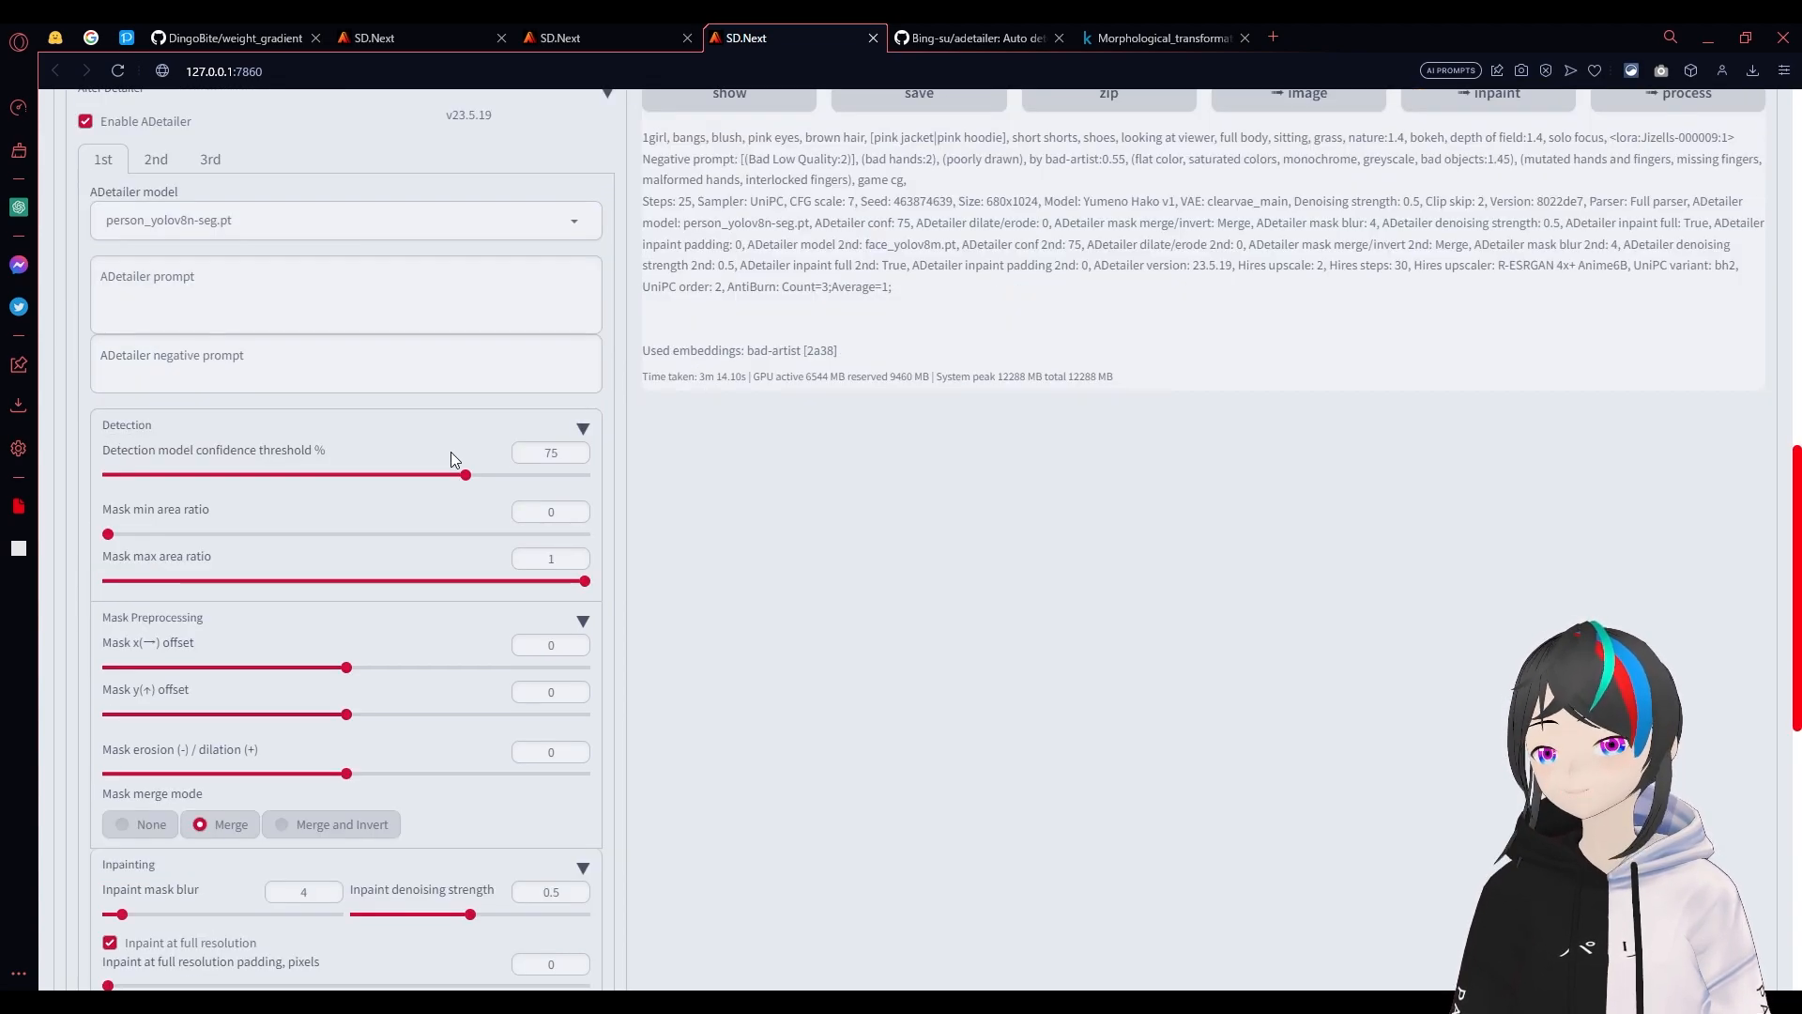
drag(561, 455, 445, 457)
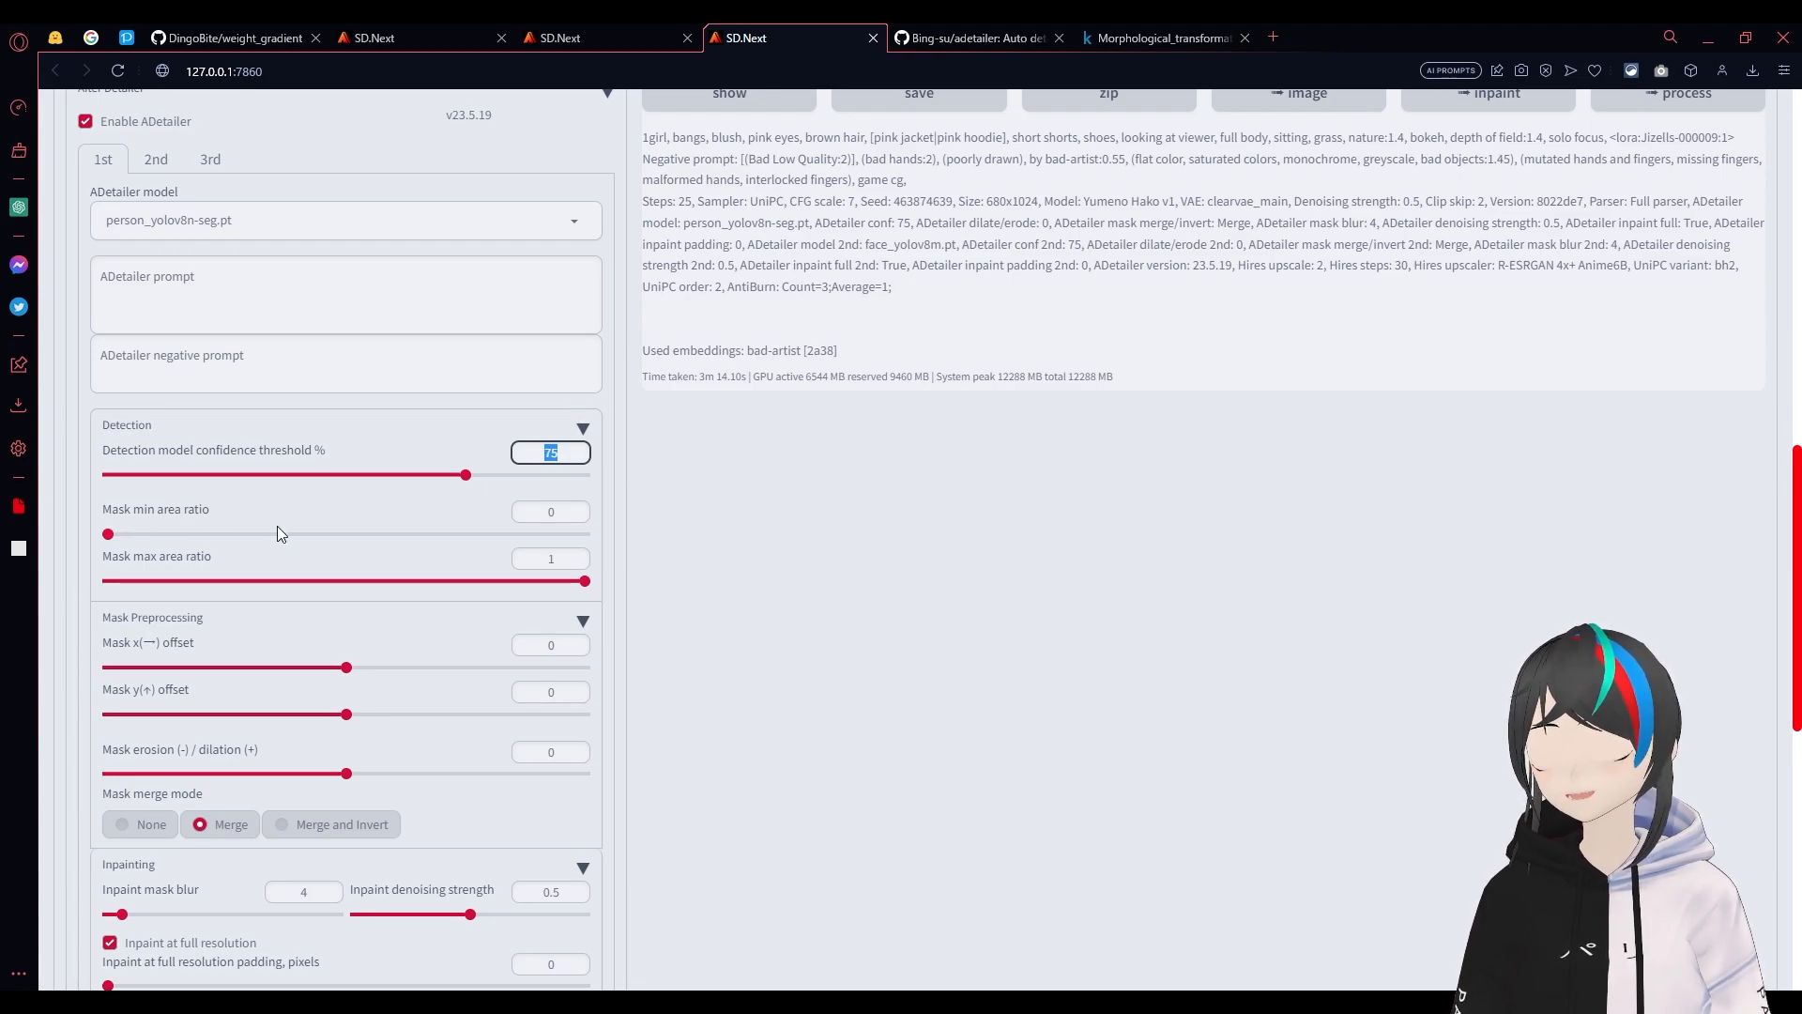
click(579, 425)
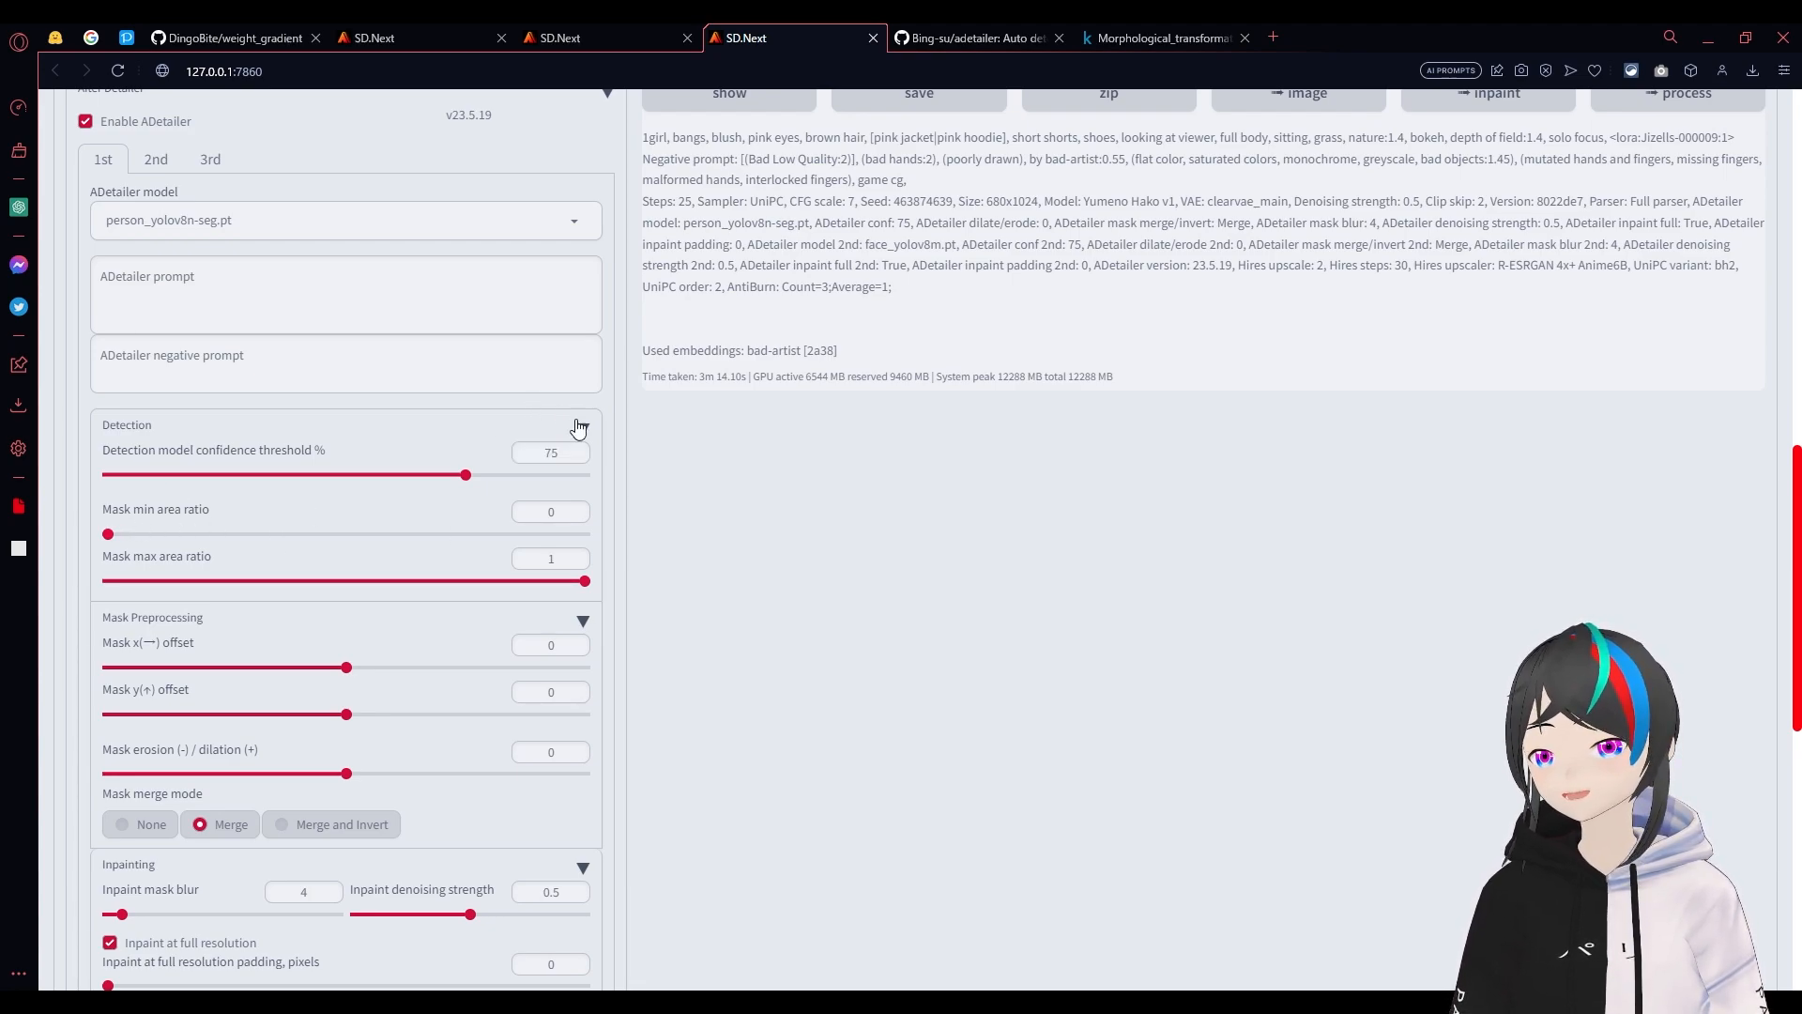
- Review the first unit's mask erosion/dilation and inpaint denoising strength while collapsing its Detection, Mask Preprocessing and Inpainting options
click(579, 425)
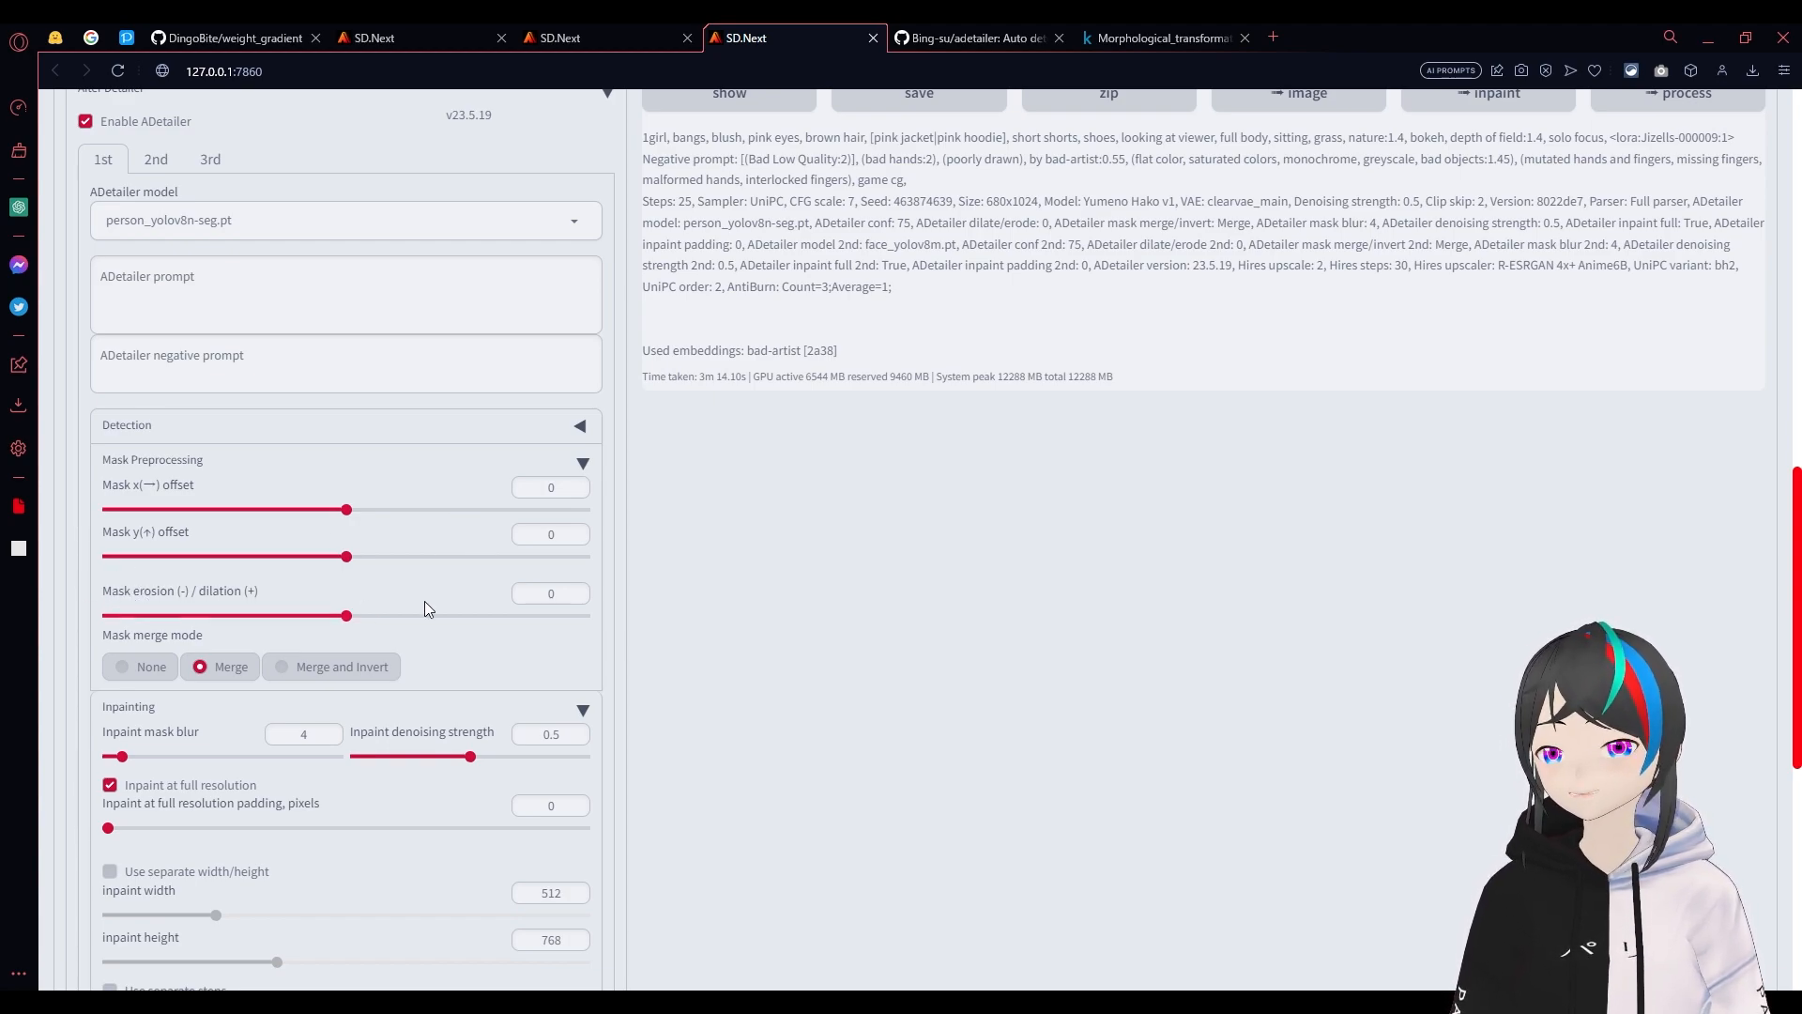
double_click(564, 591)
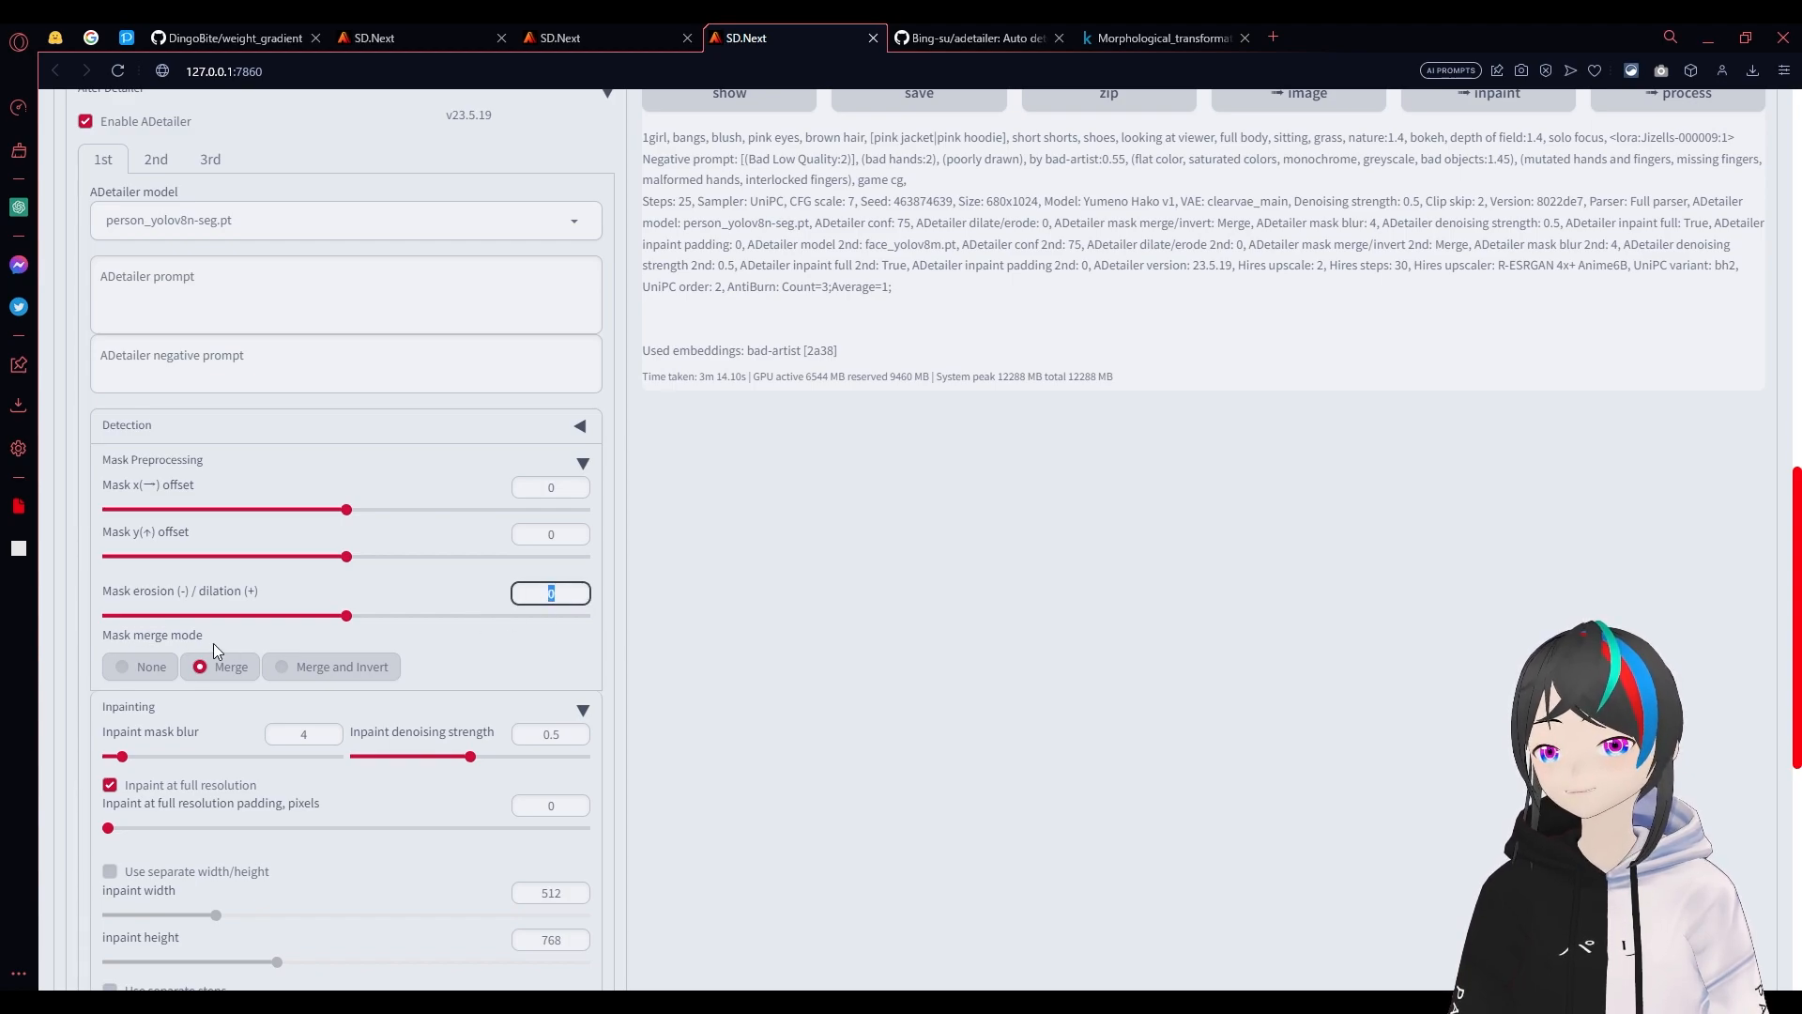
click(329, 459)
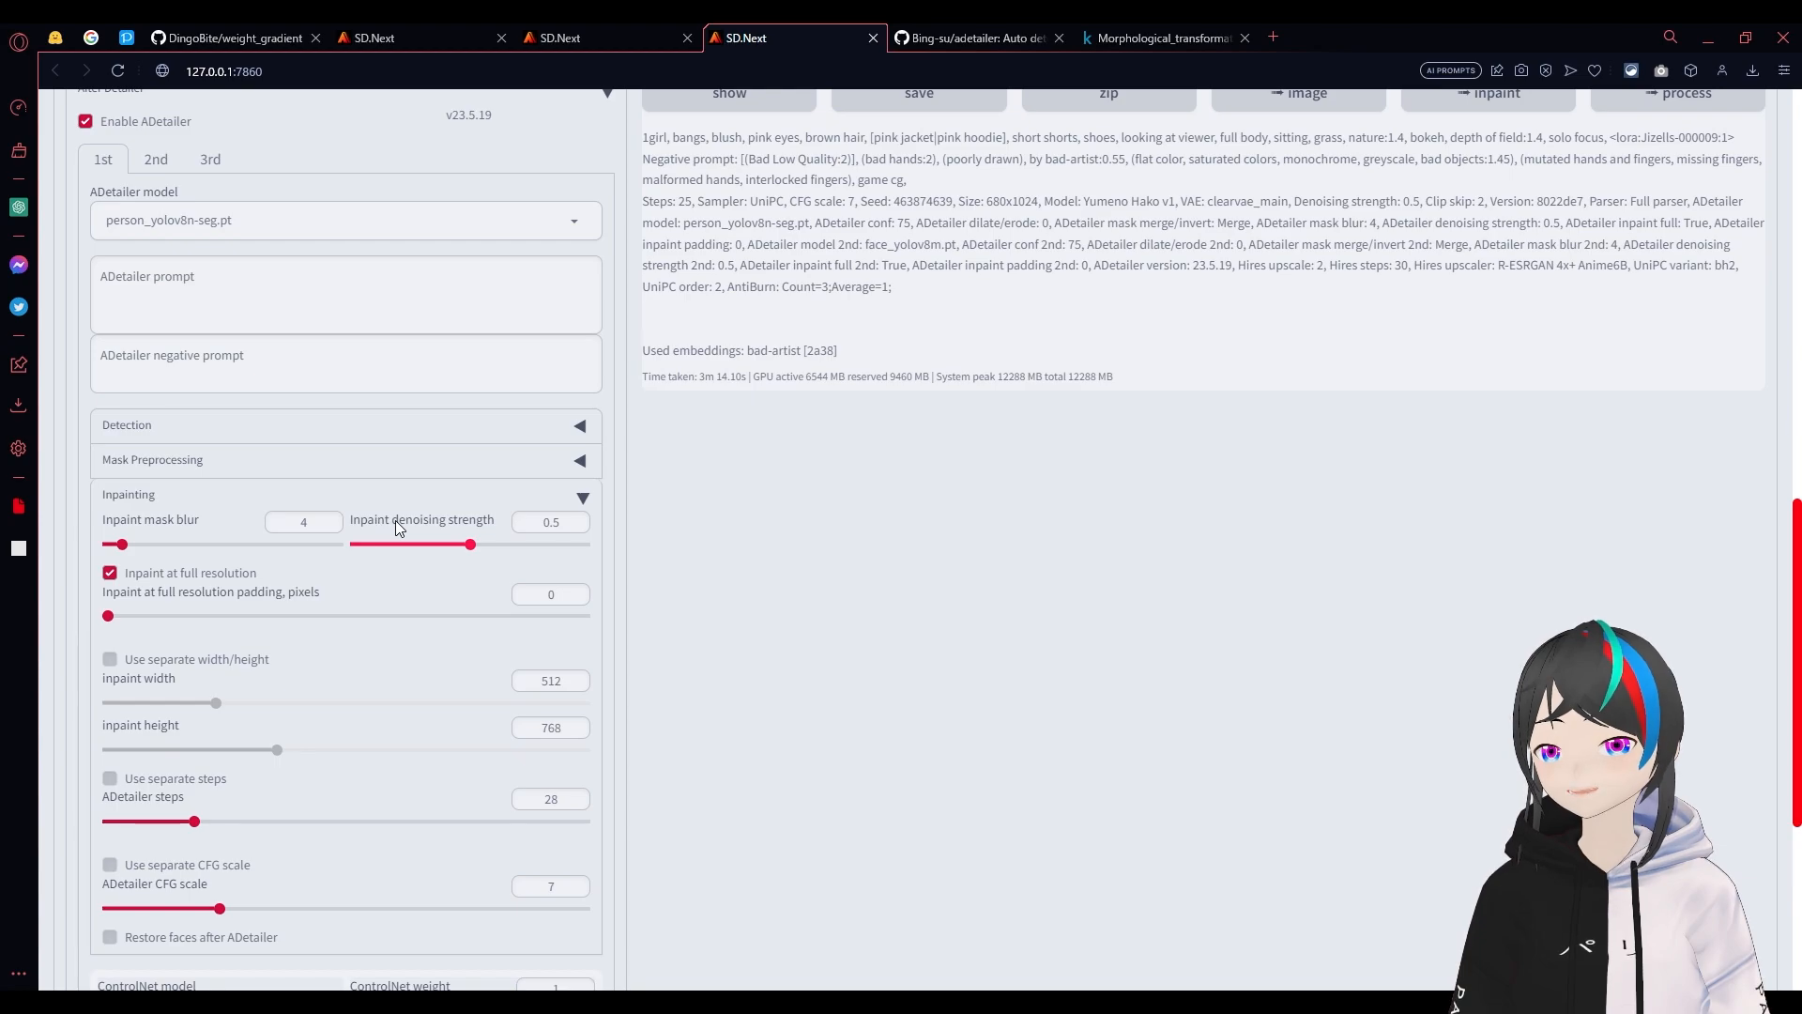
double_click(575, 523)
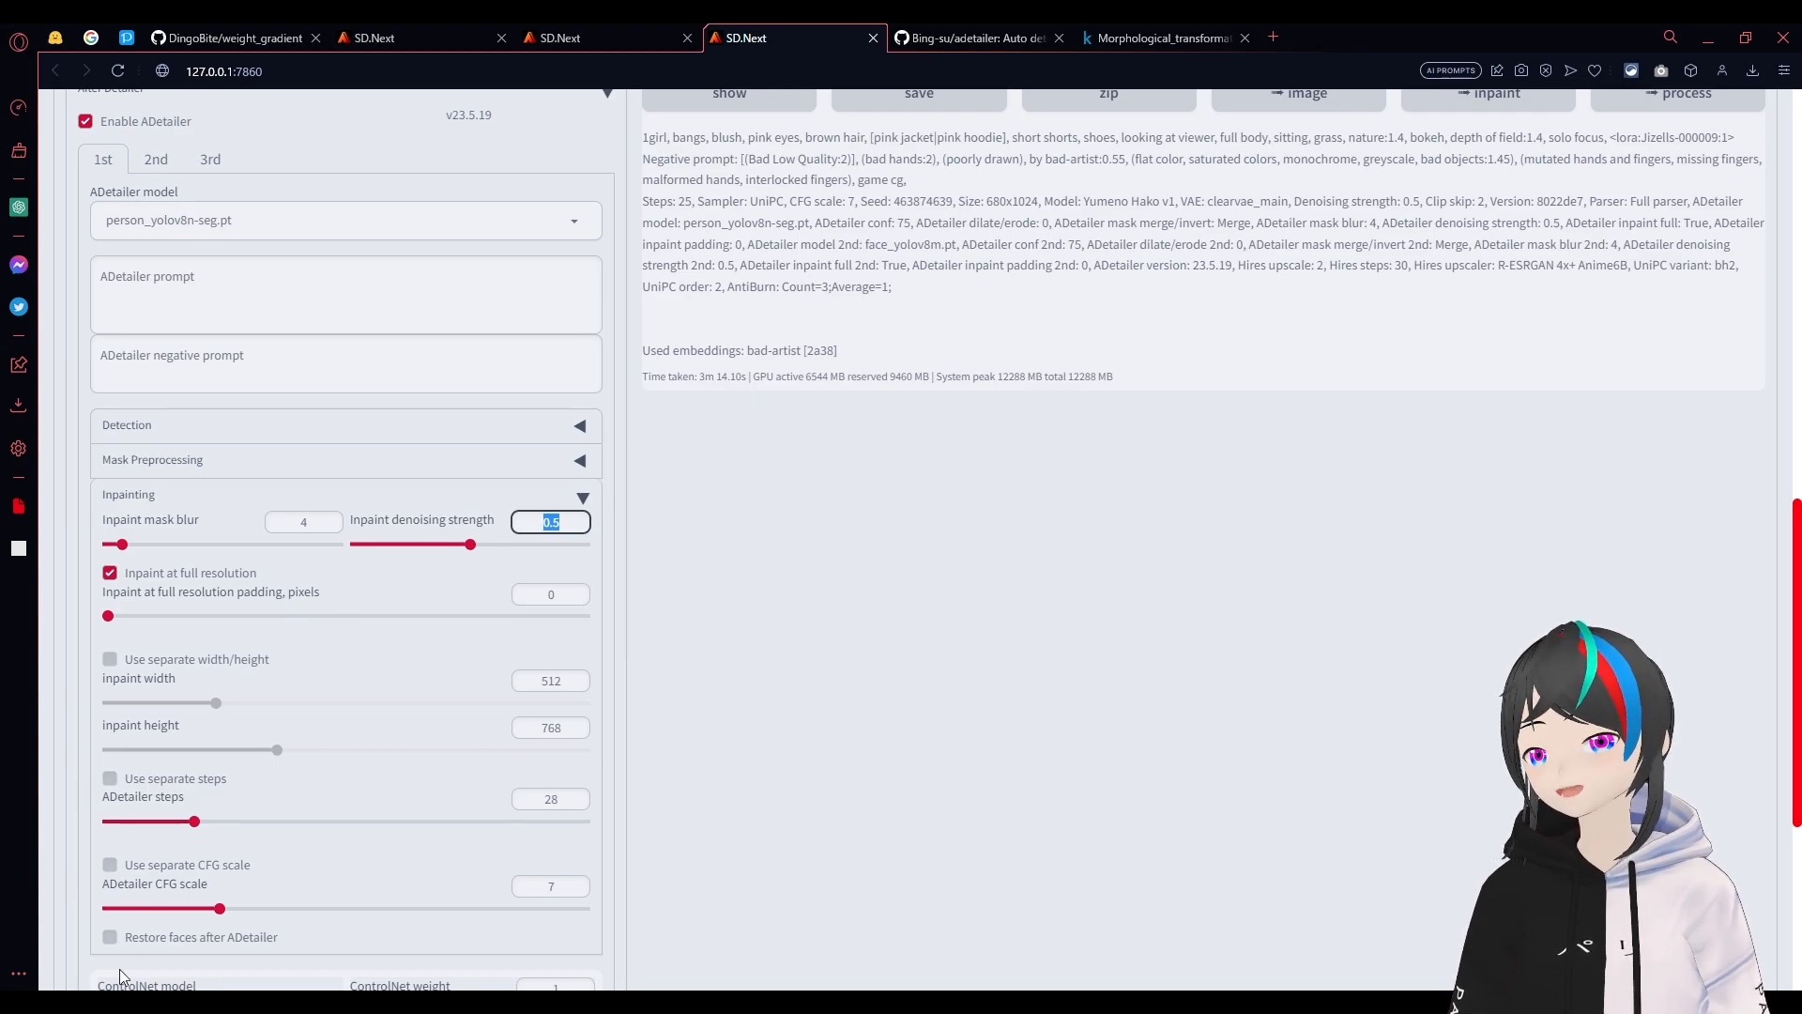
click(258, 494)
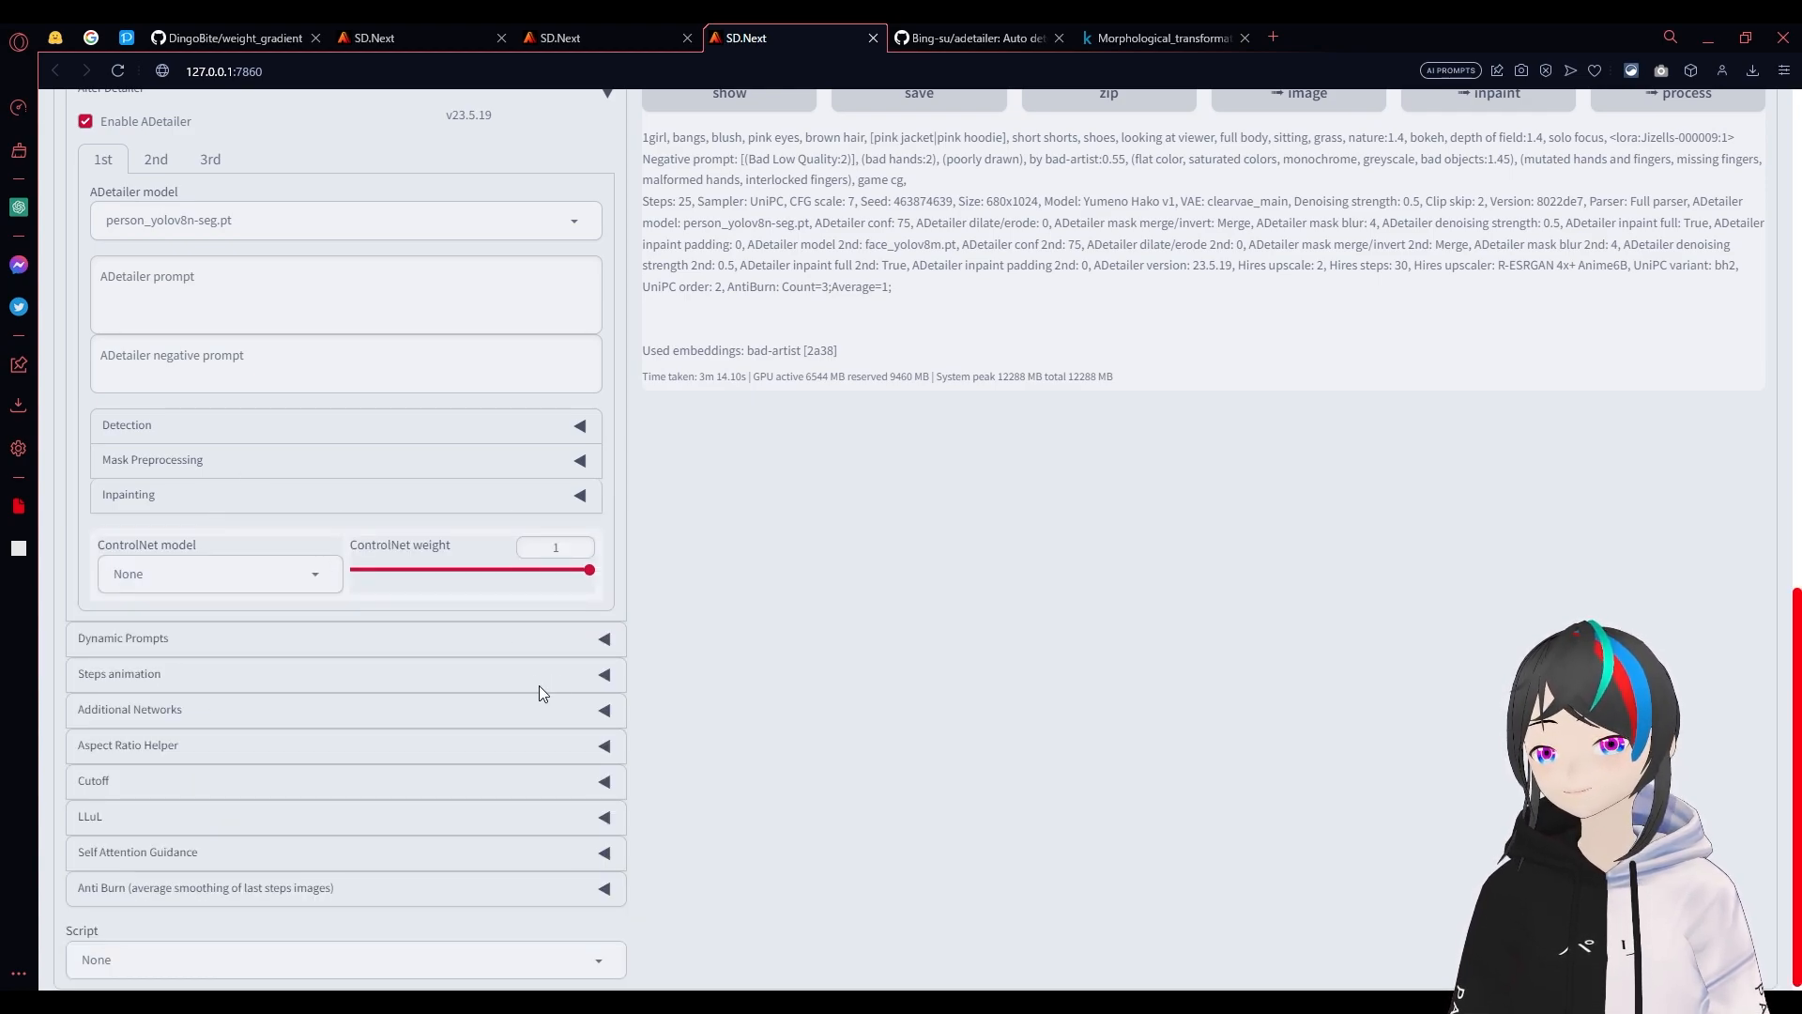
- Review the second and third ADetailer units' model, prompt and detection settings and return to the first unit
scroll(547, 689, up, 4)
click(155, 535)
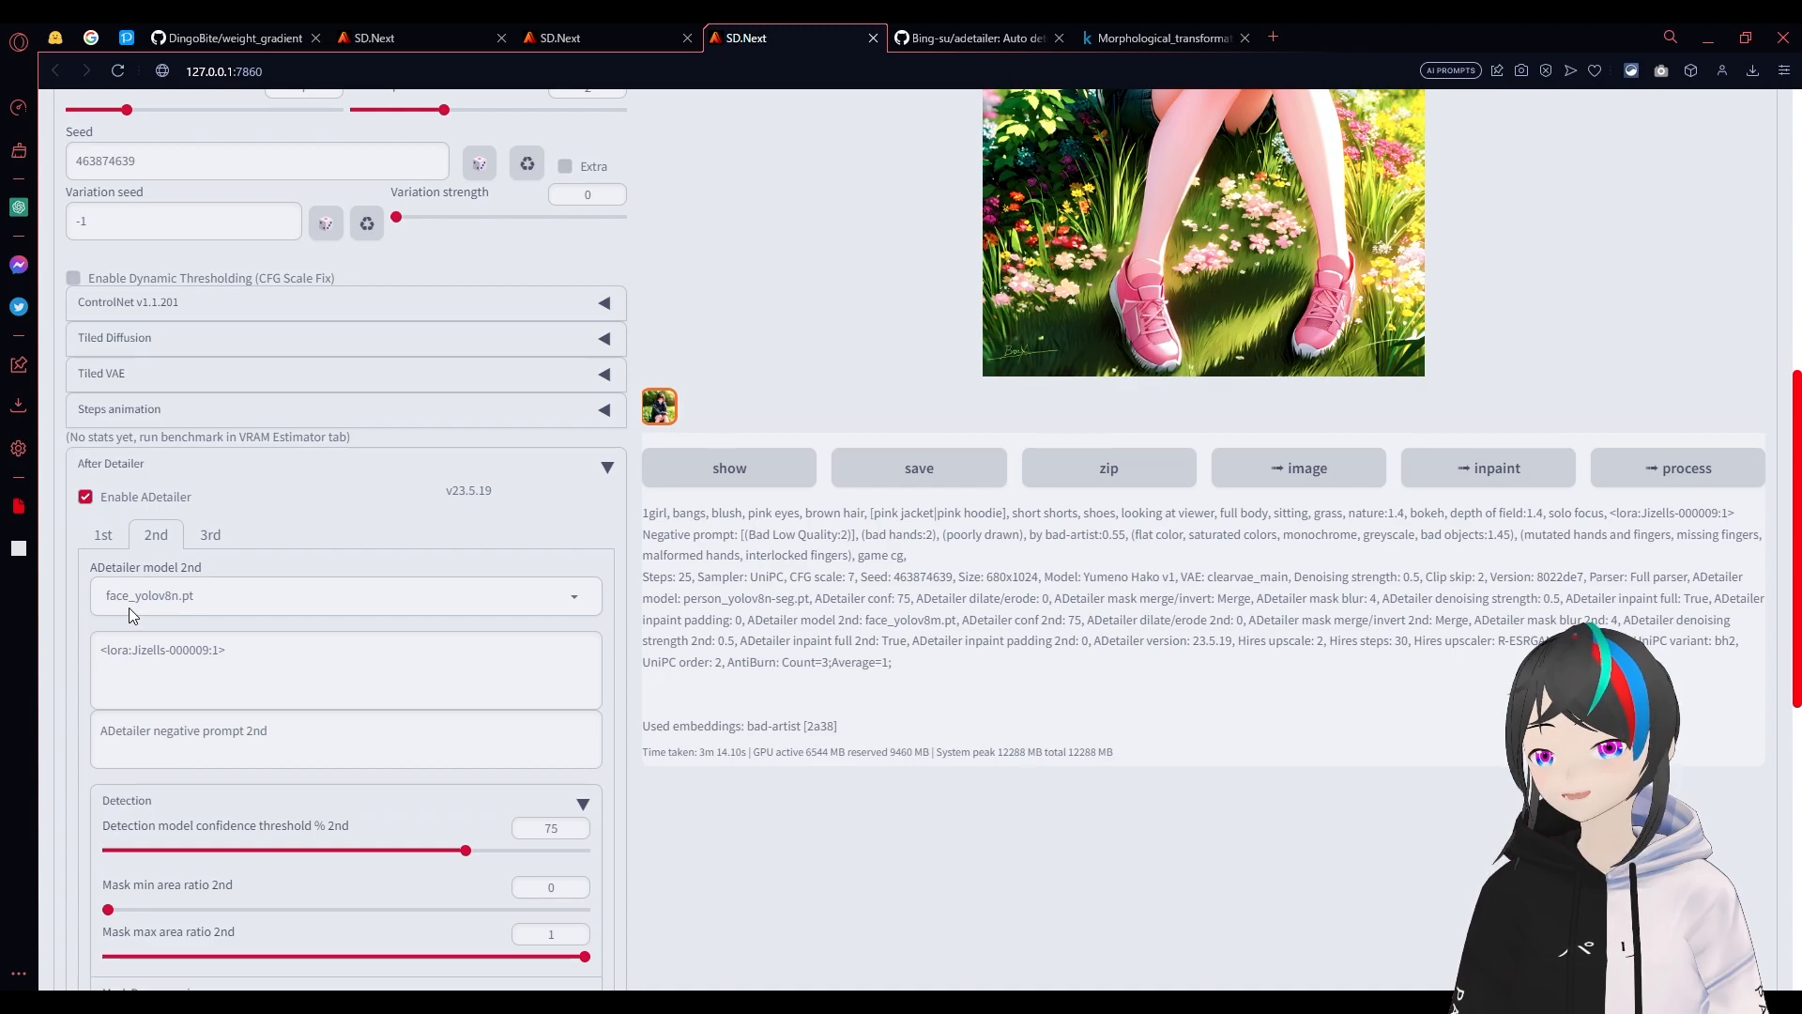
scroll(128, 606, down, 4)
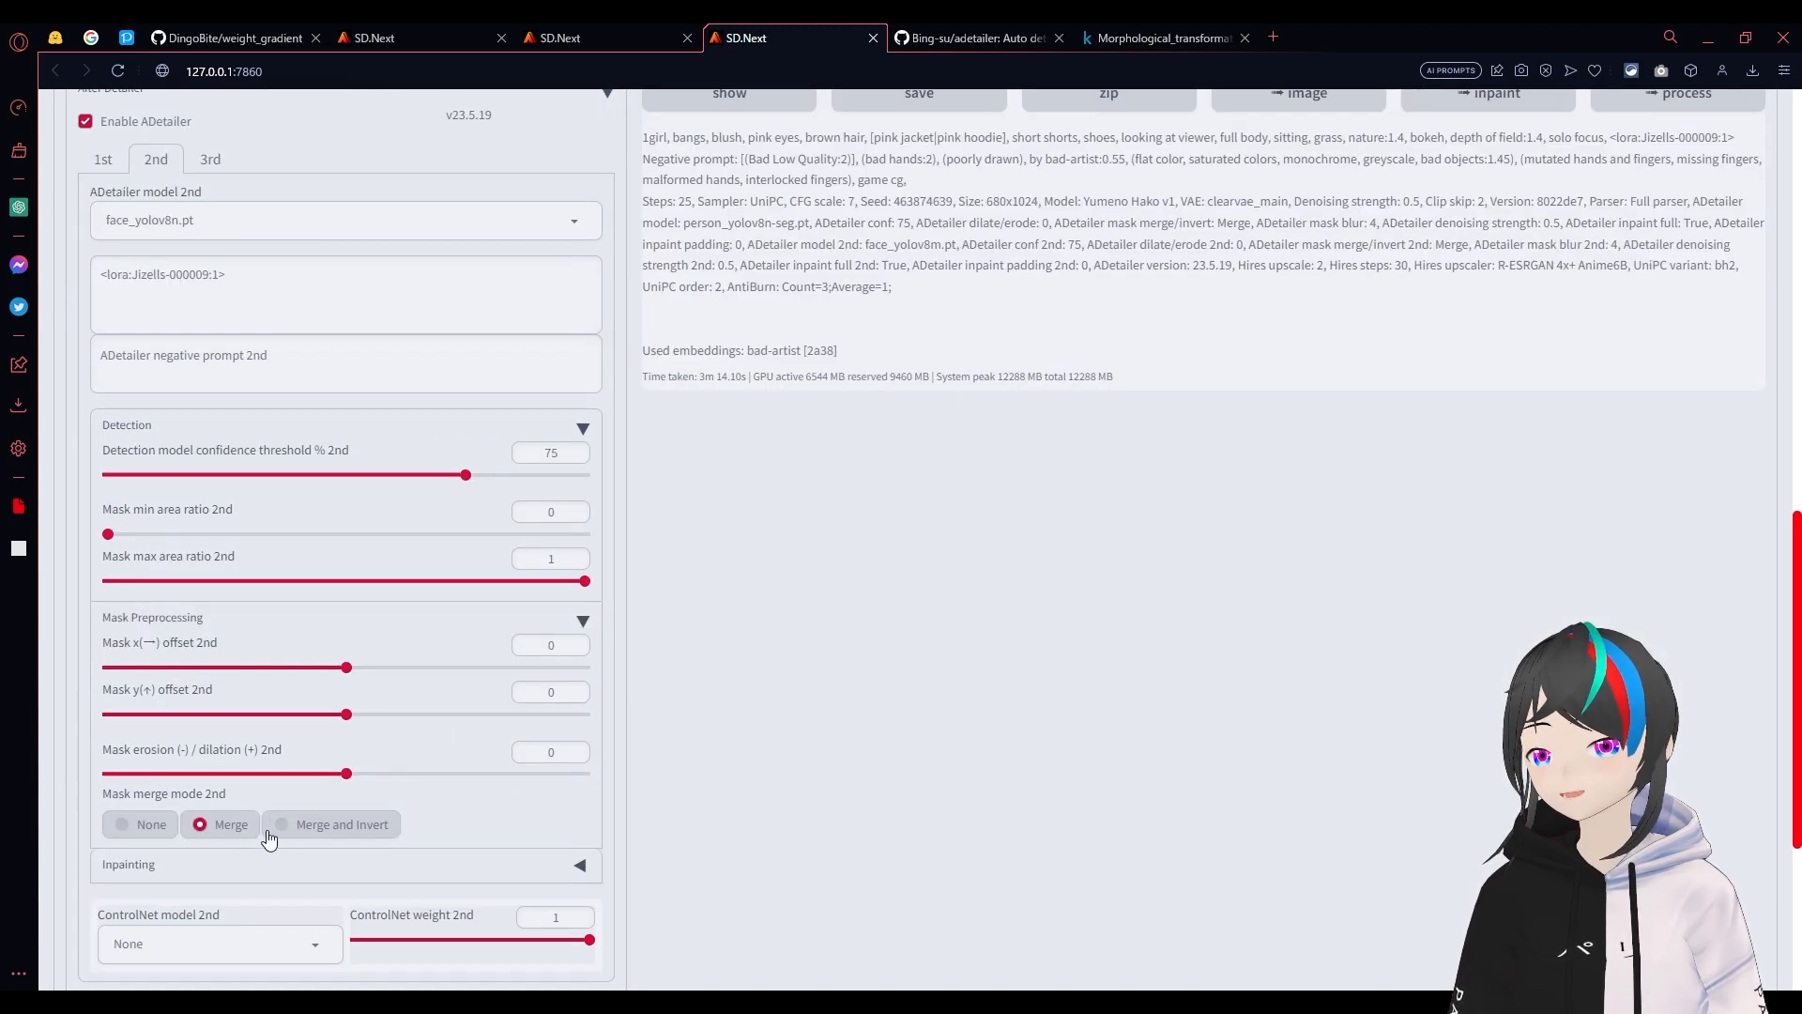
scroll(262, 852, up, 4)
click(211, 534)
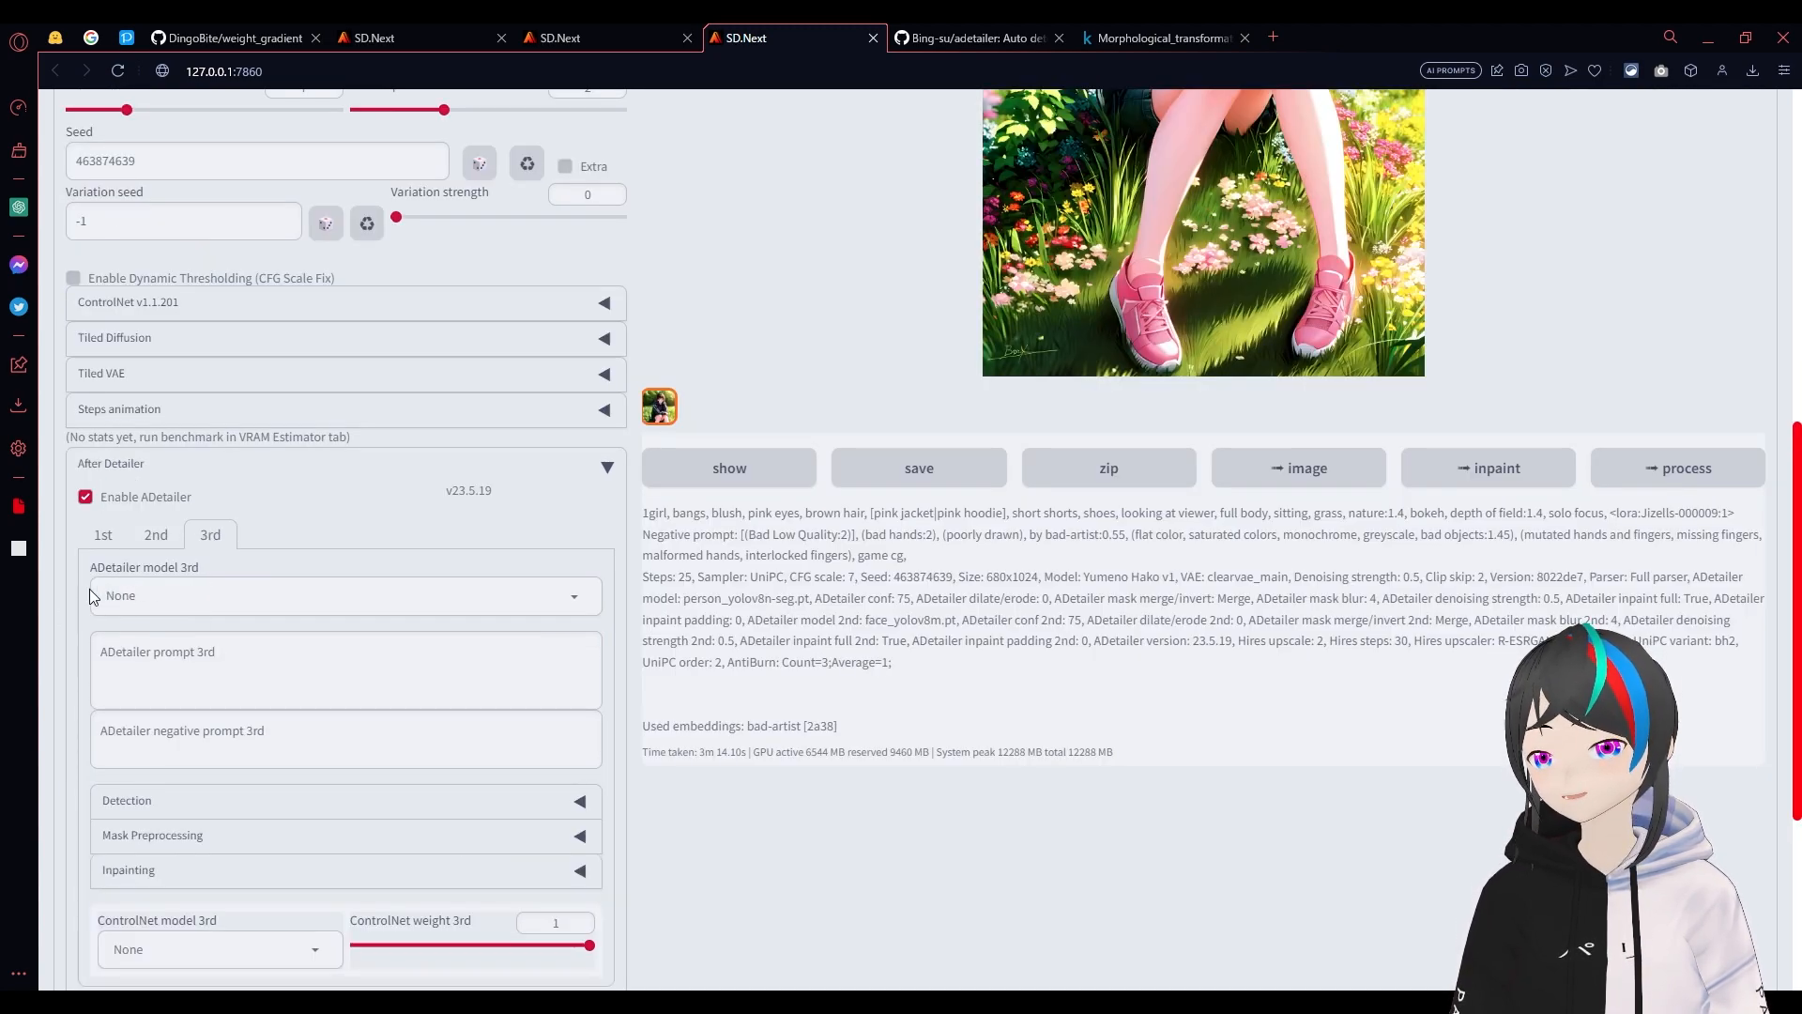
click(103, 535)
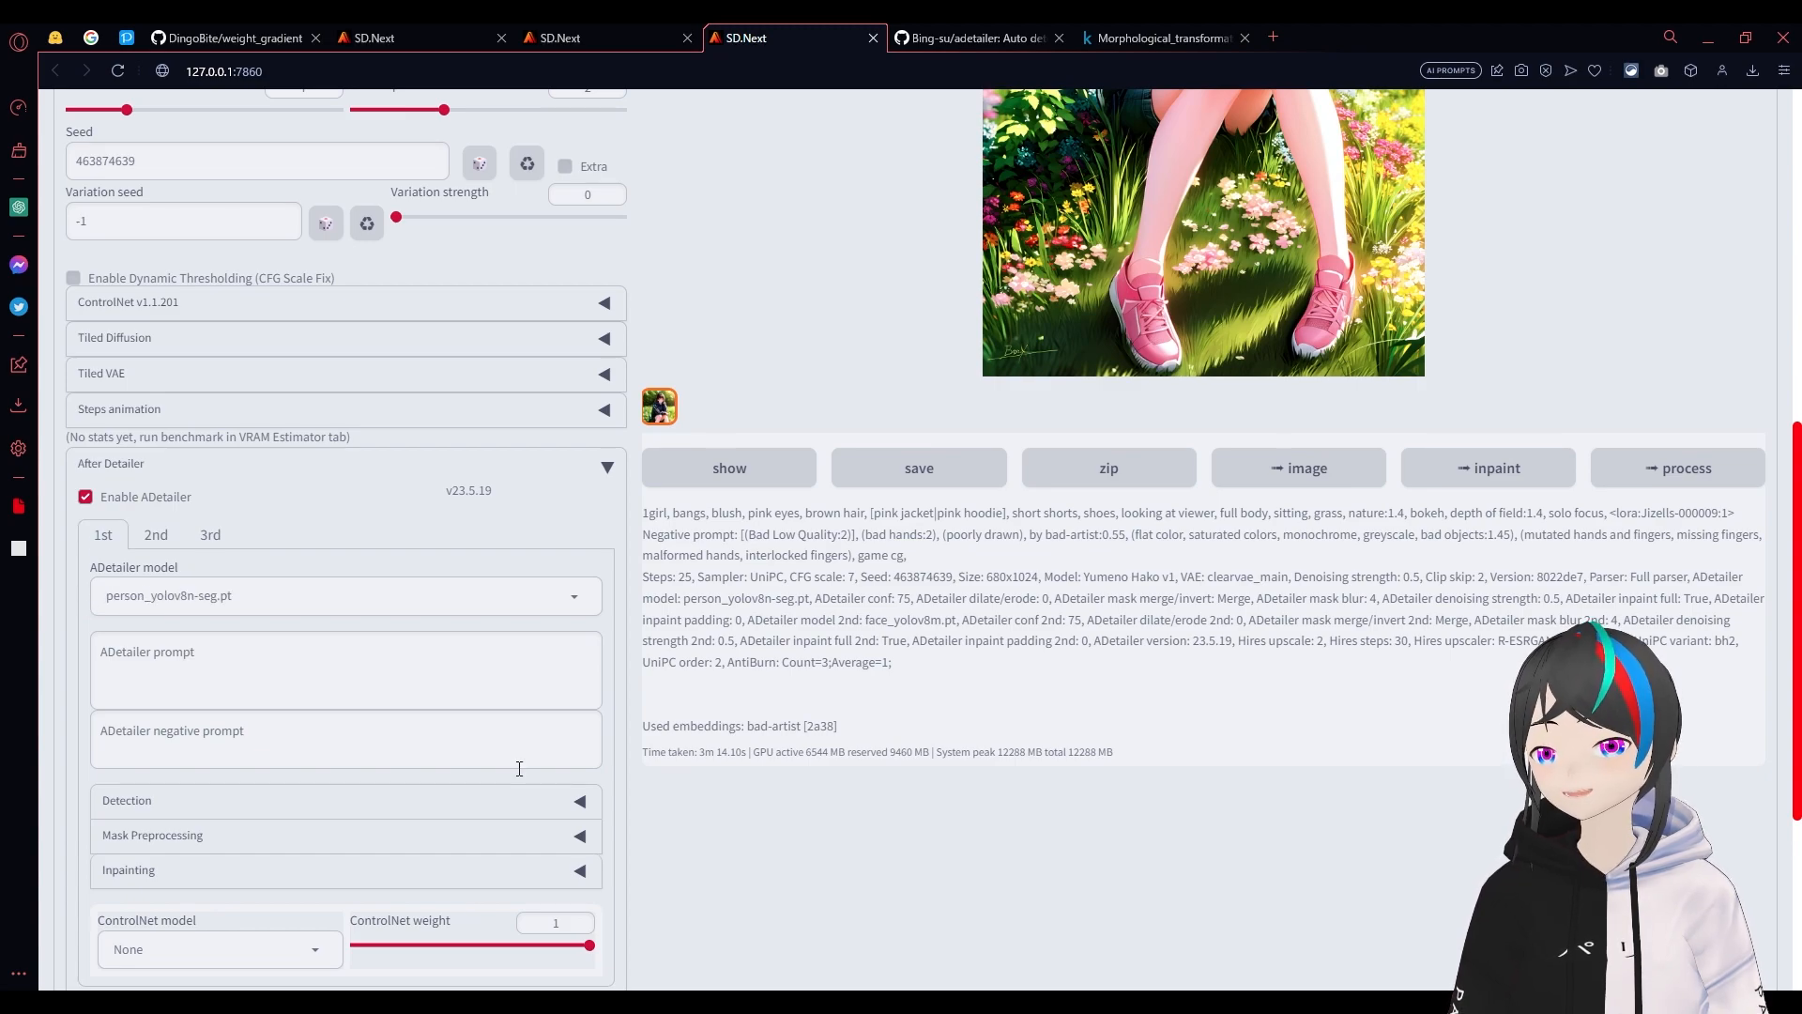